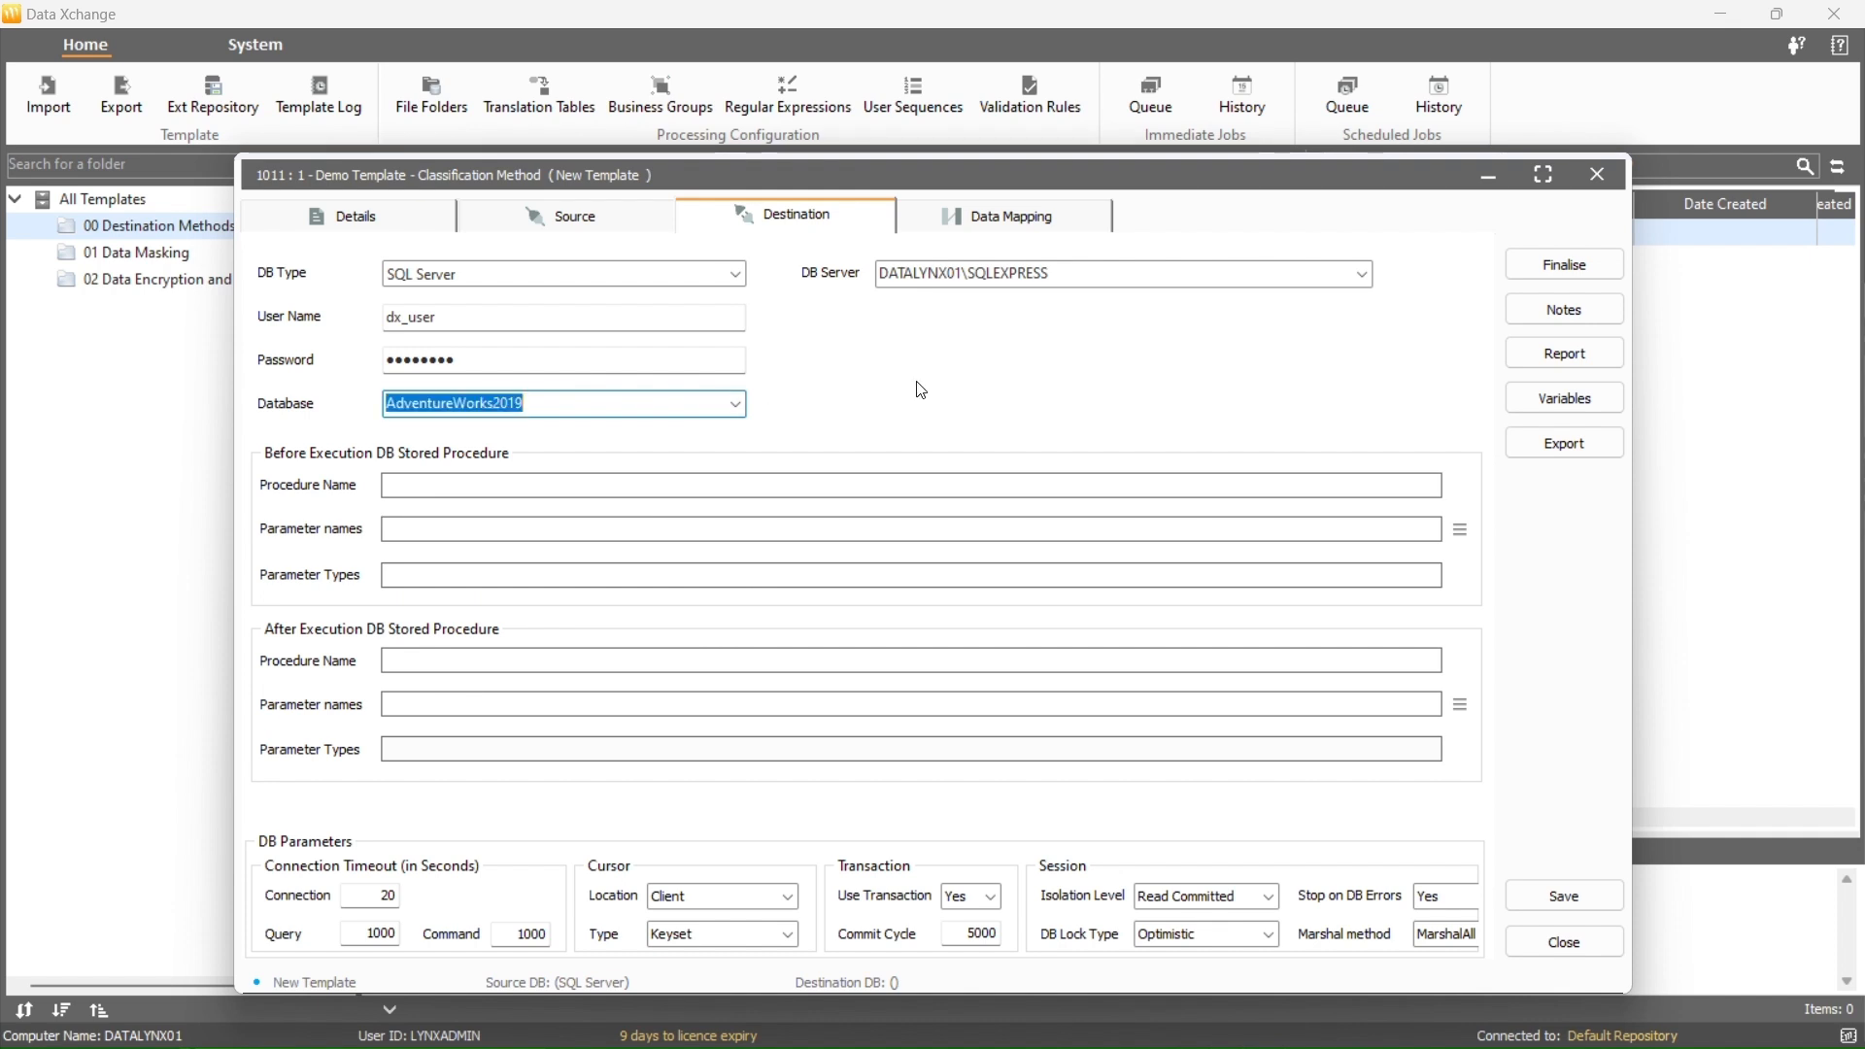
- Add a processing sequence named "Demo Sequence - Product" to the template's data mapping
click(991, 221)
click(274, 279)
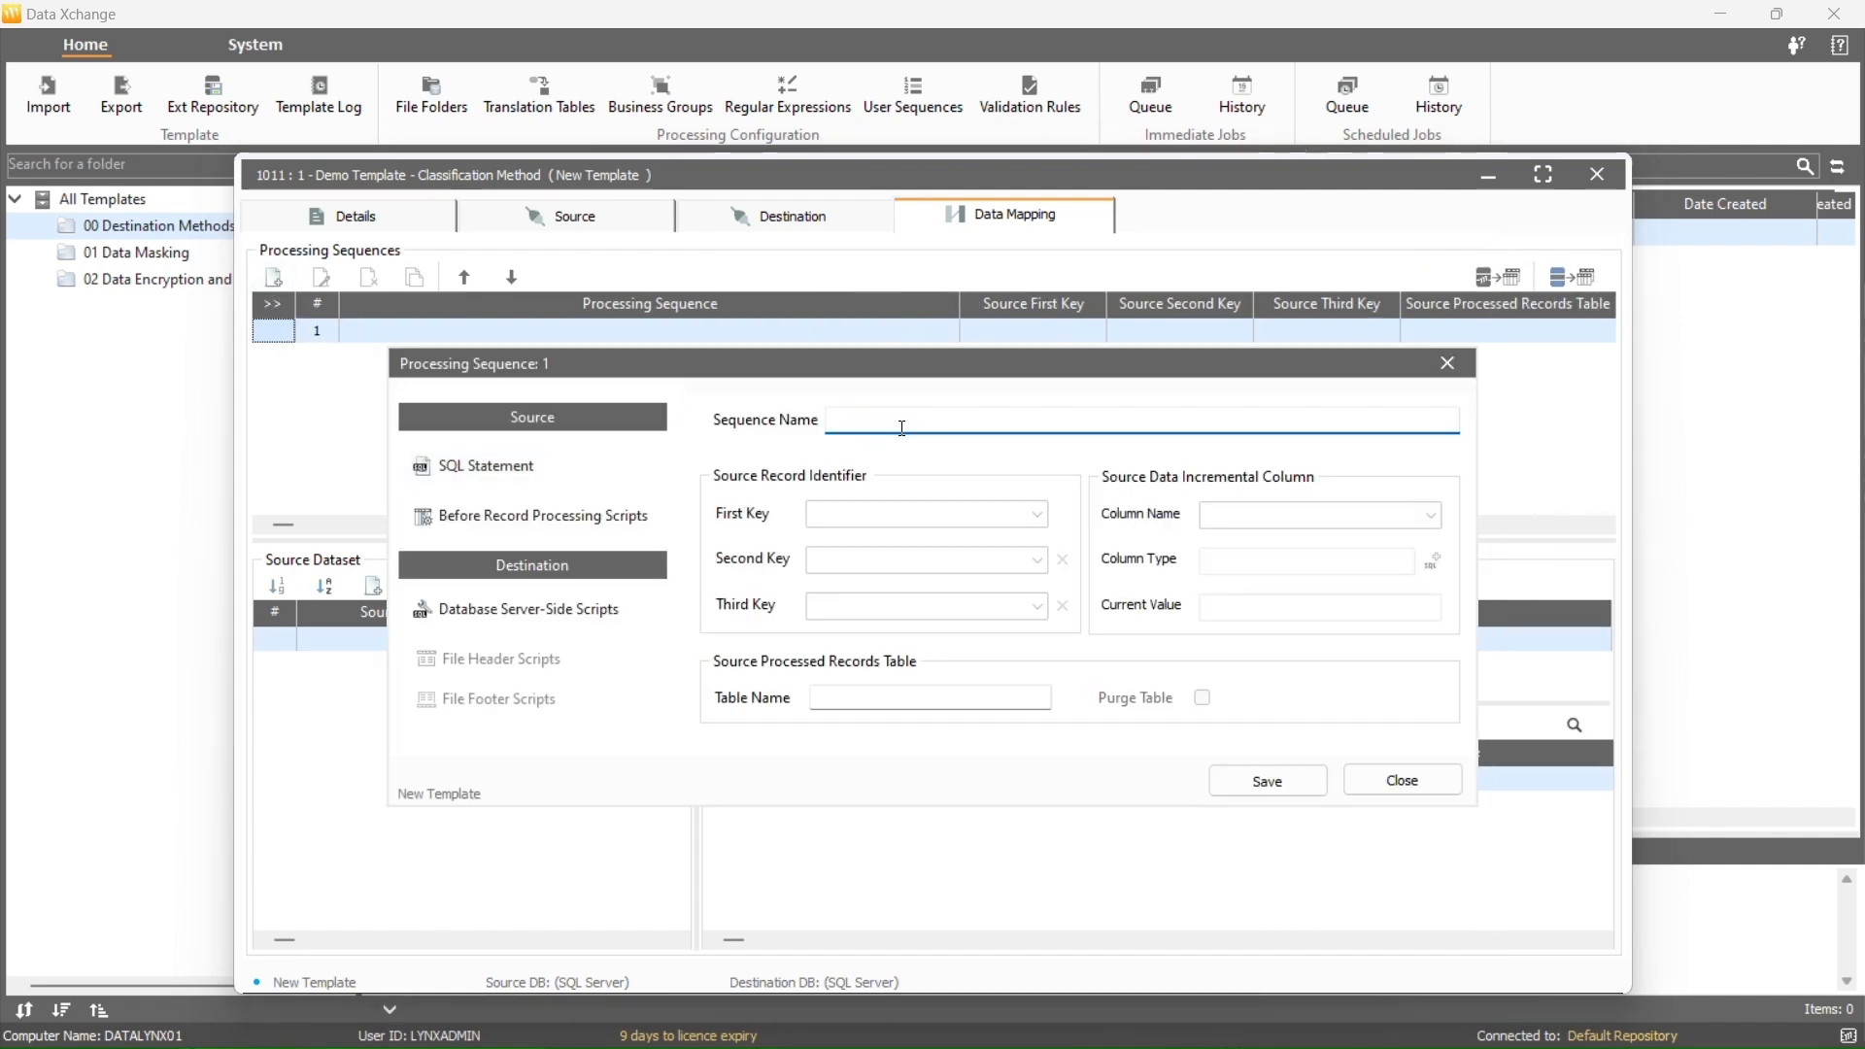
text(Demo )
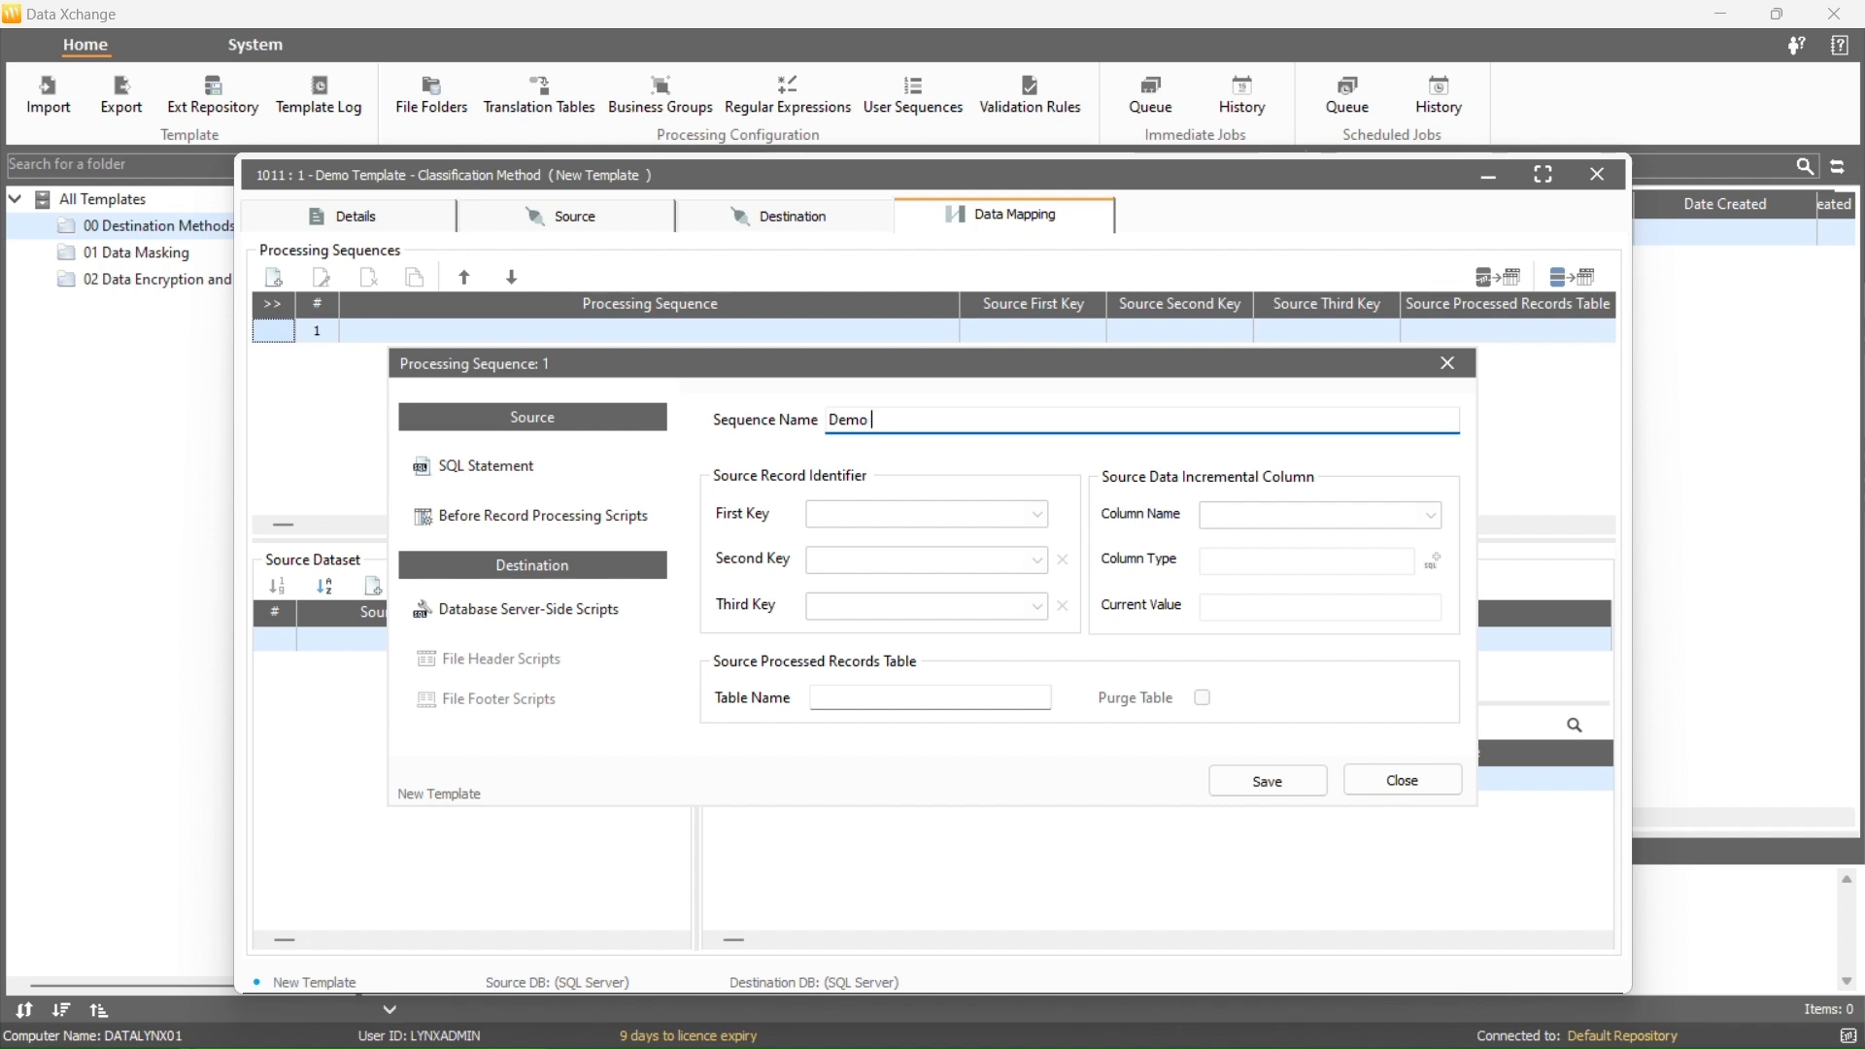
text(Sequence - Prod)
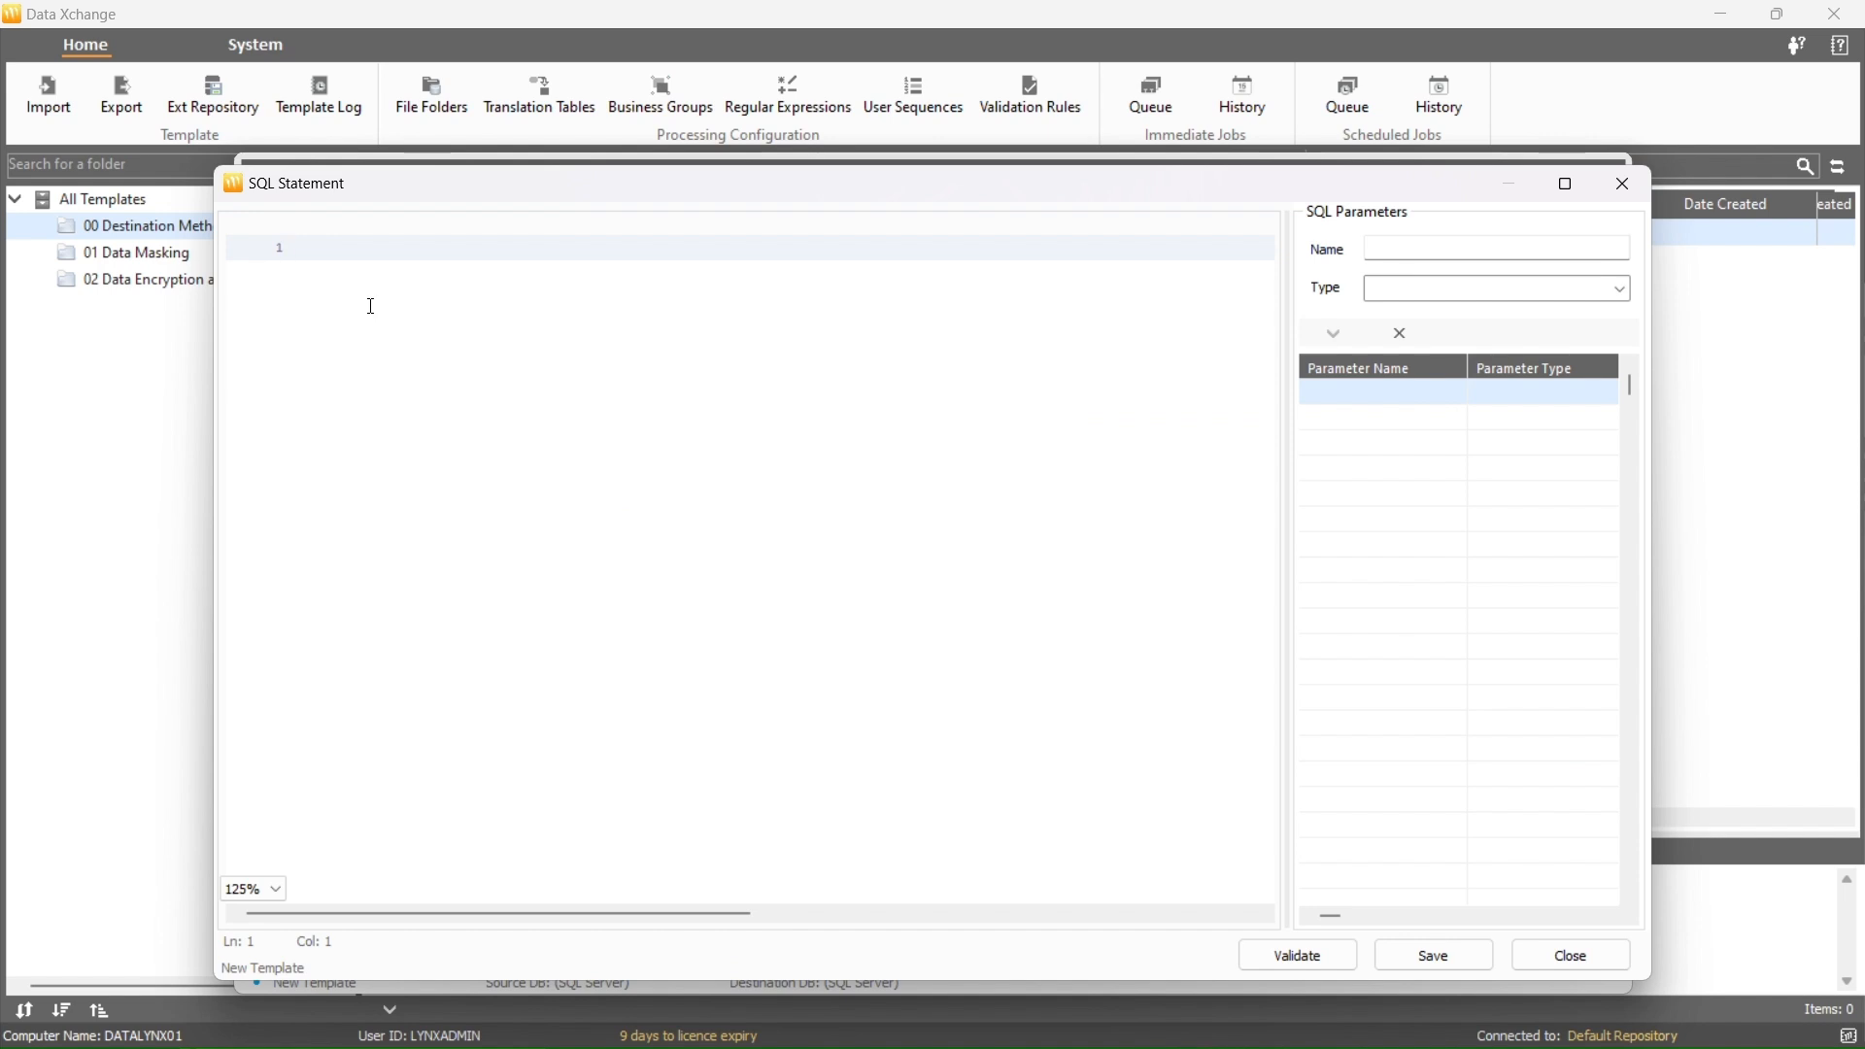
- Write the source SQL statement "SELECT * FROM PRODUCTION.PRODUCT" for the sequence, validate it and save it
text(SELECT * FROM PRODUCTION.PRODU)
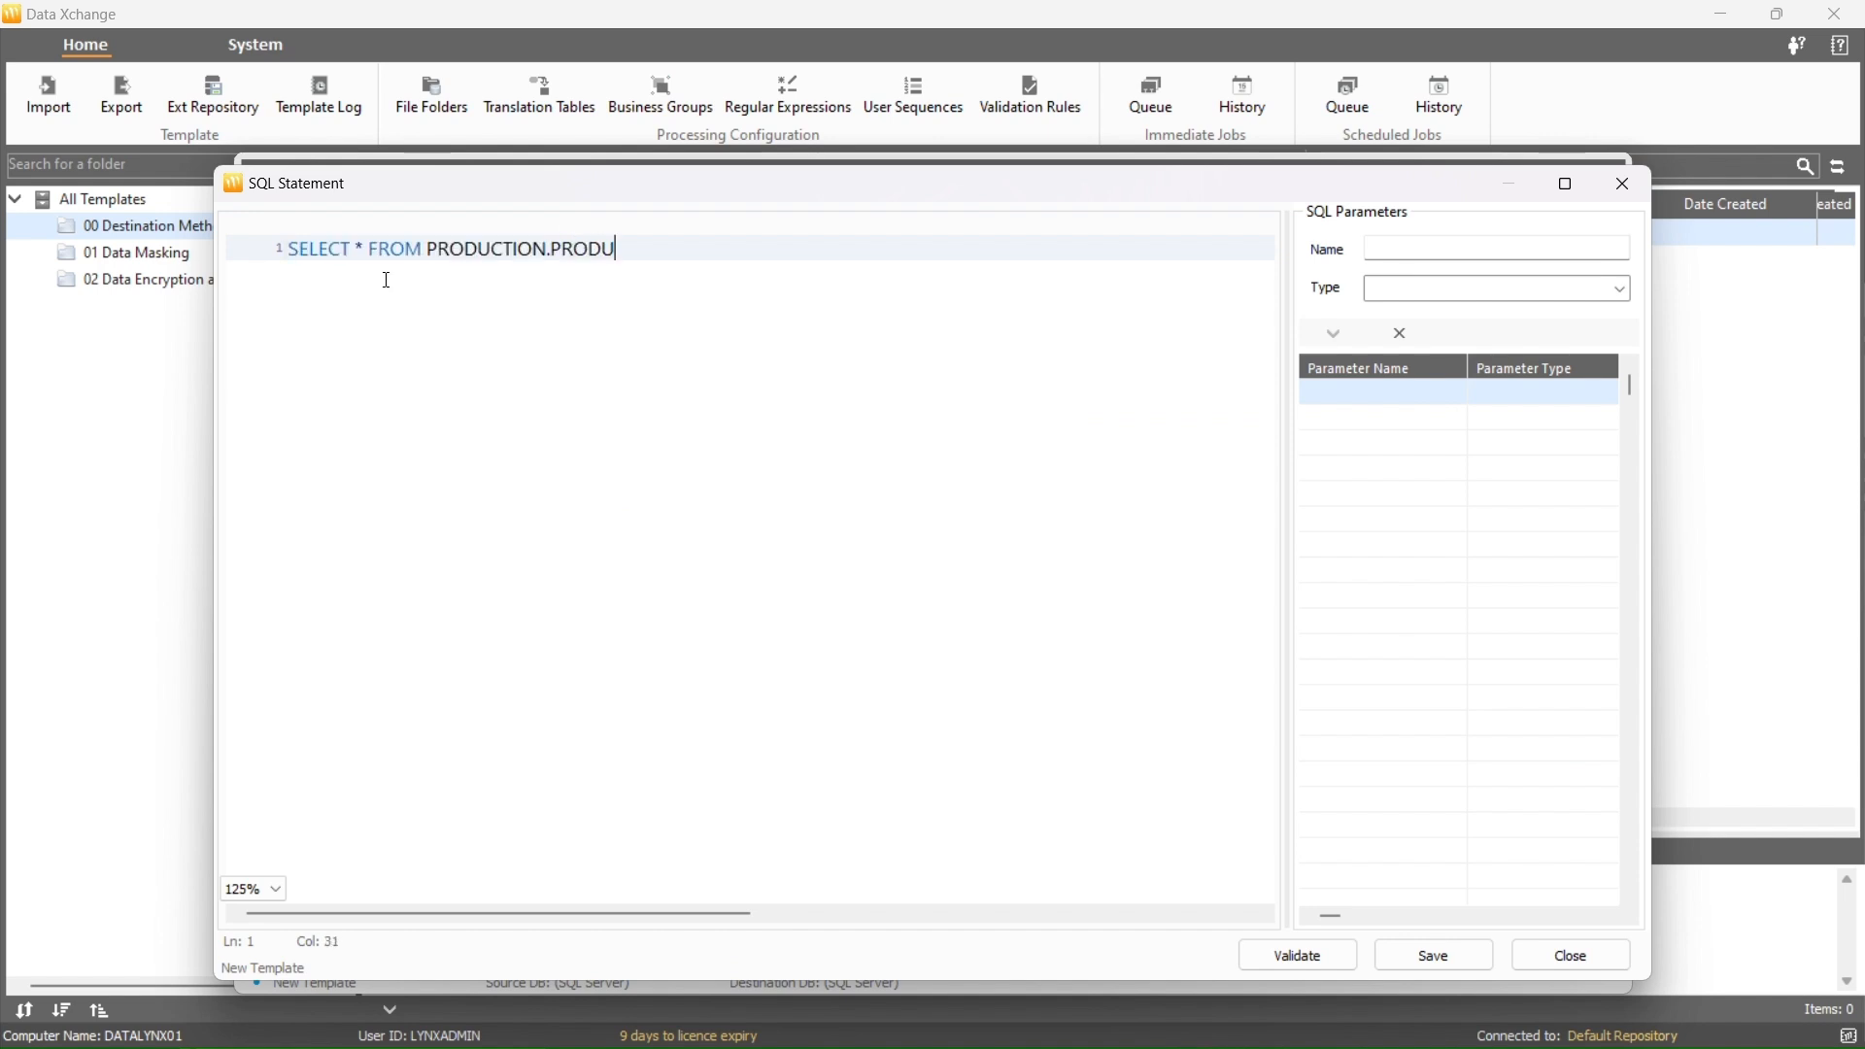
text(CT)
click(1298, 962)
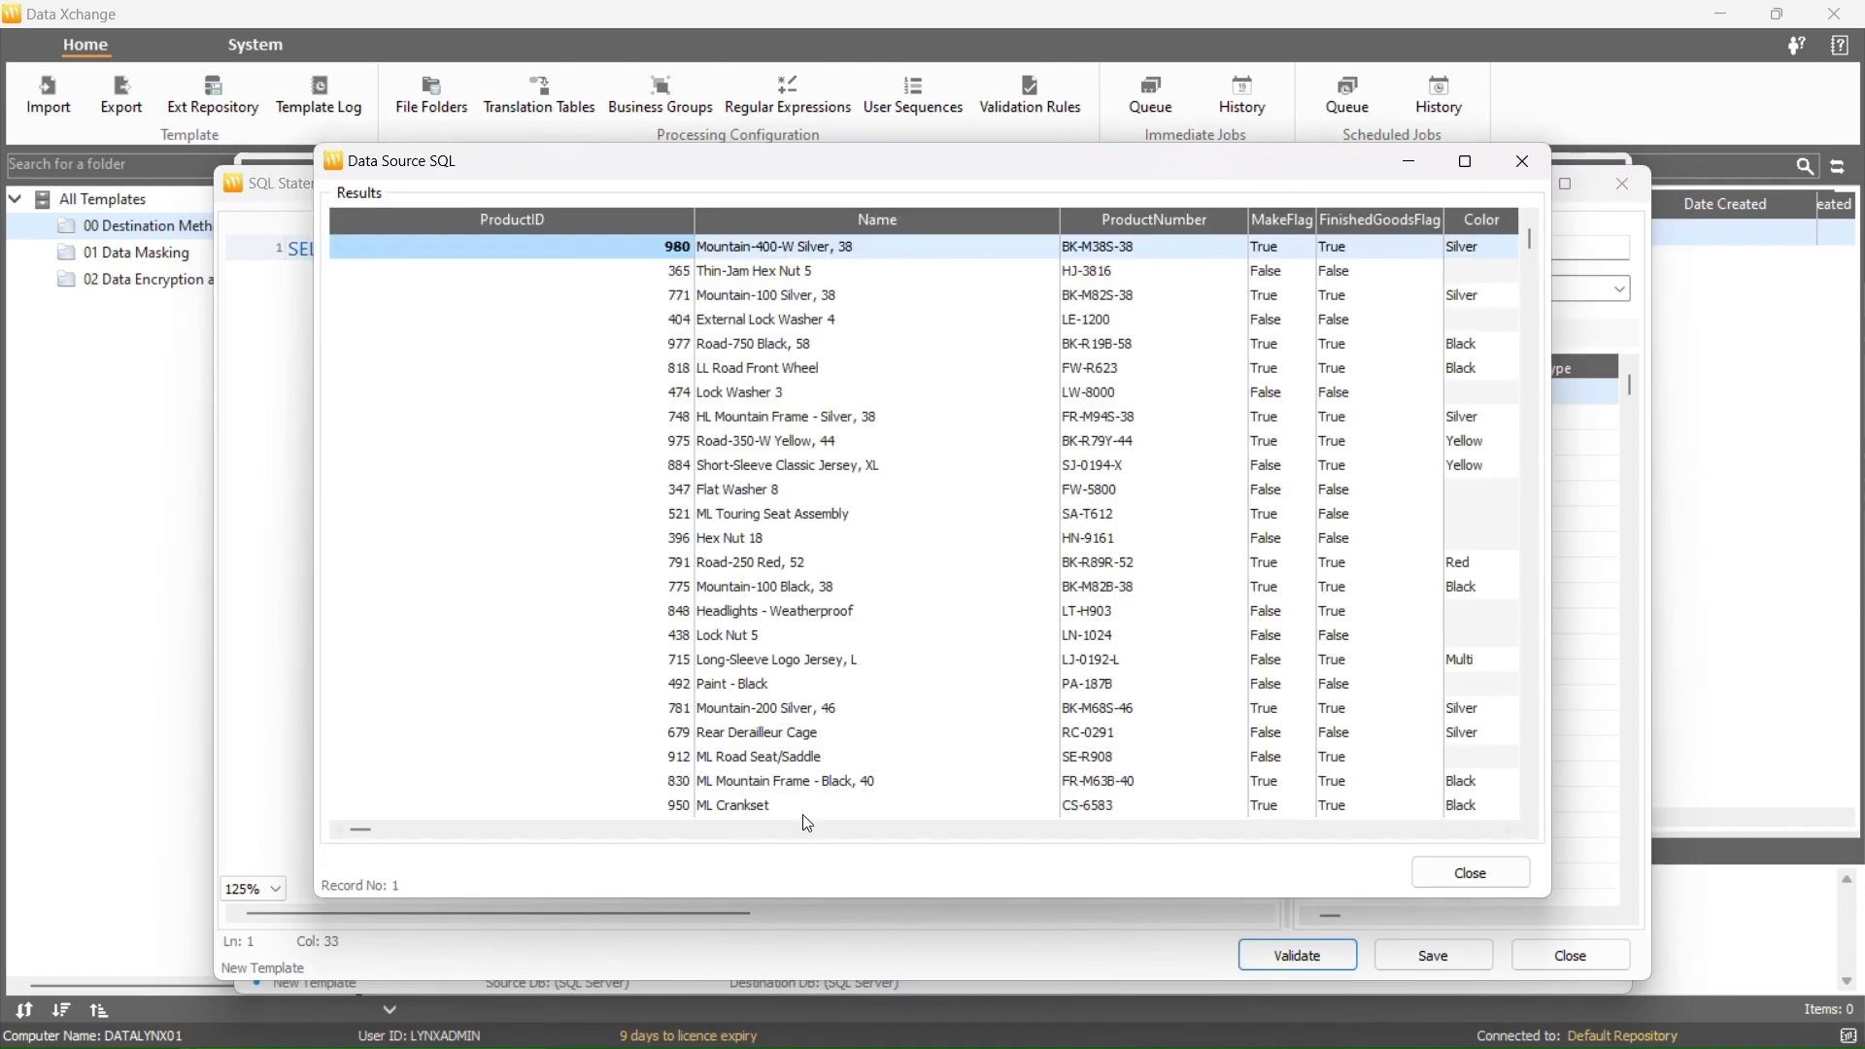
click(1502, 880)
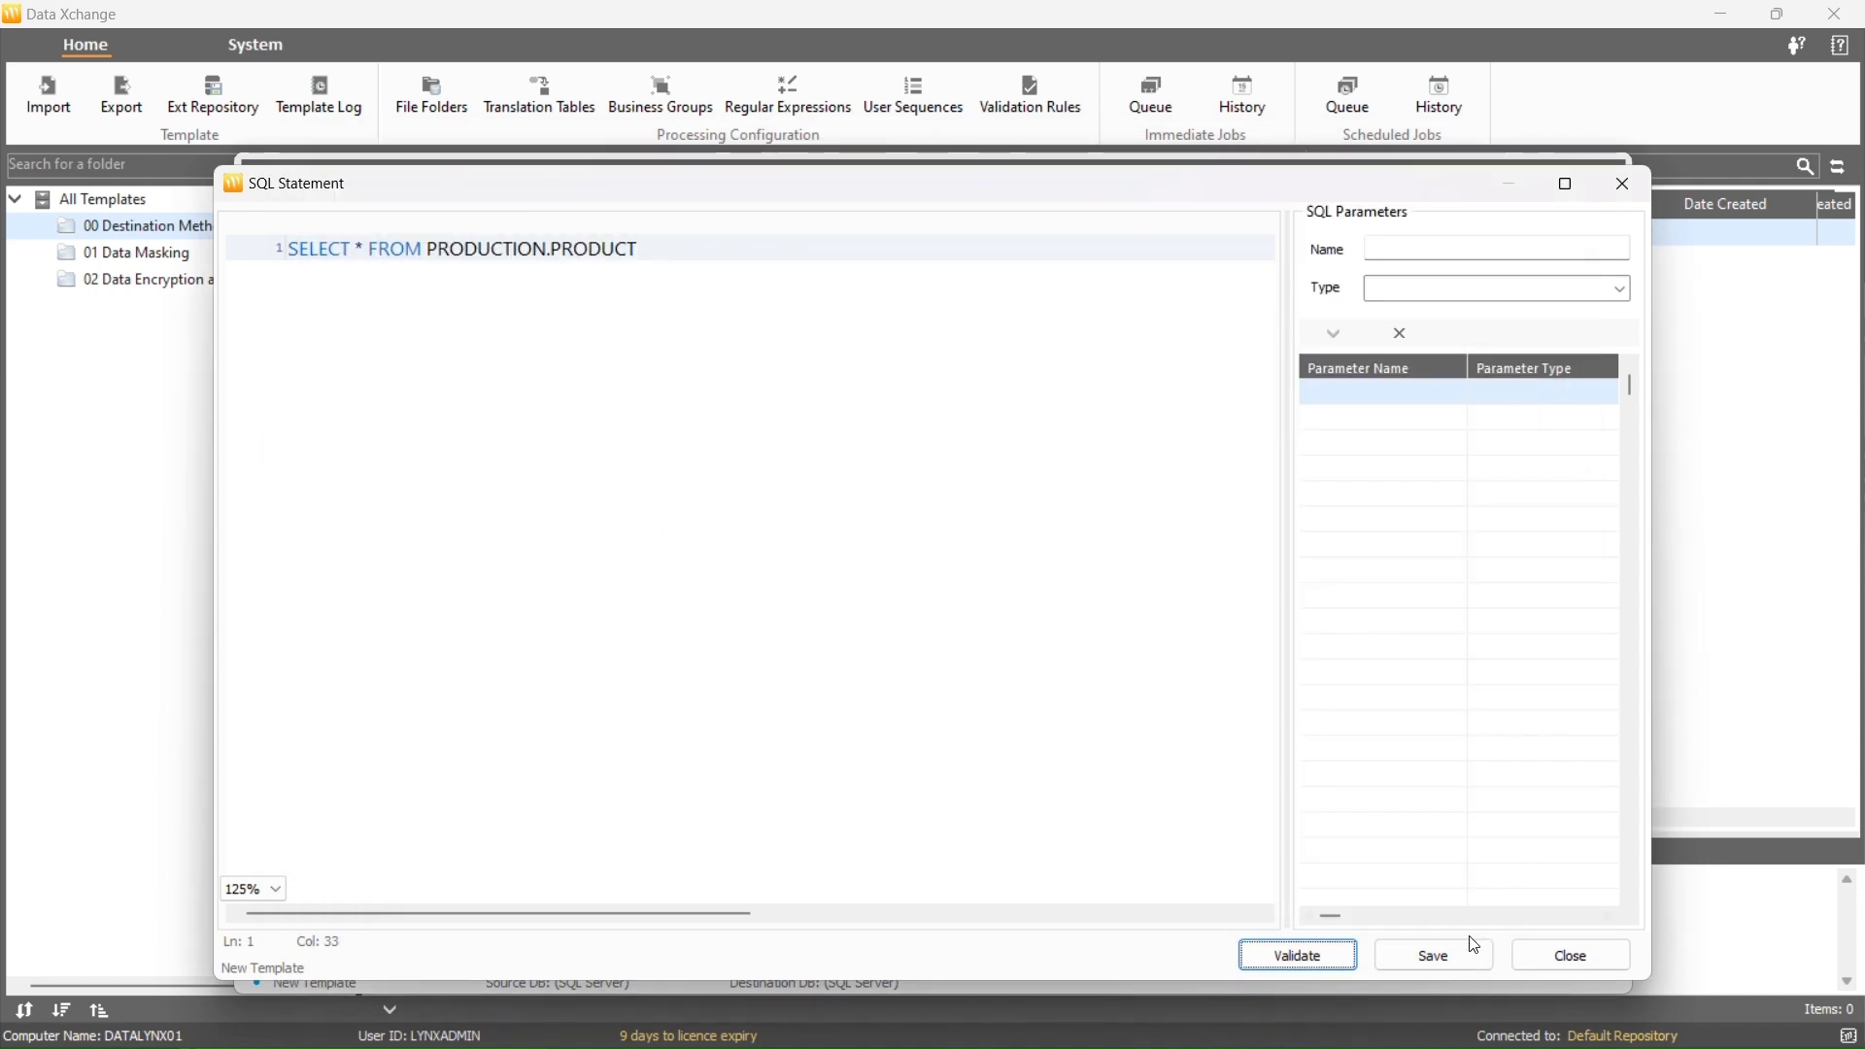
click(1447, 960)
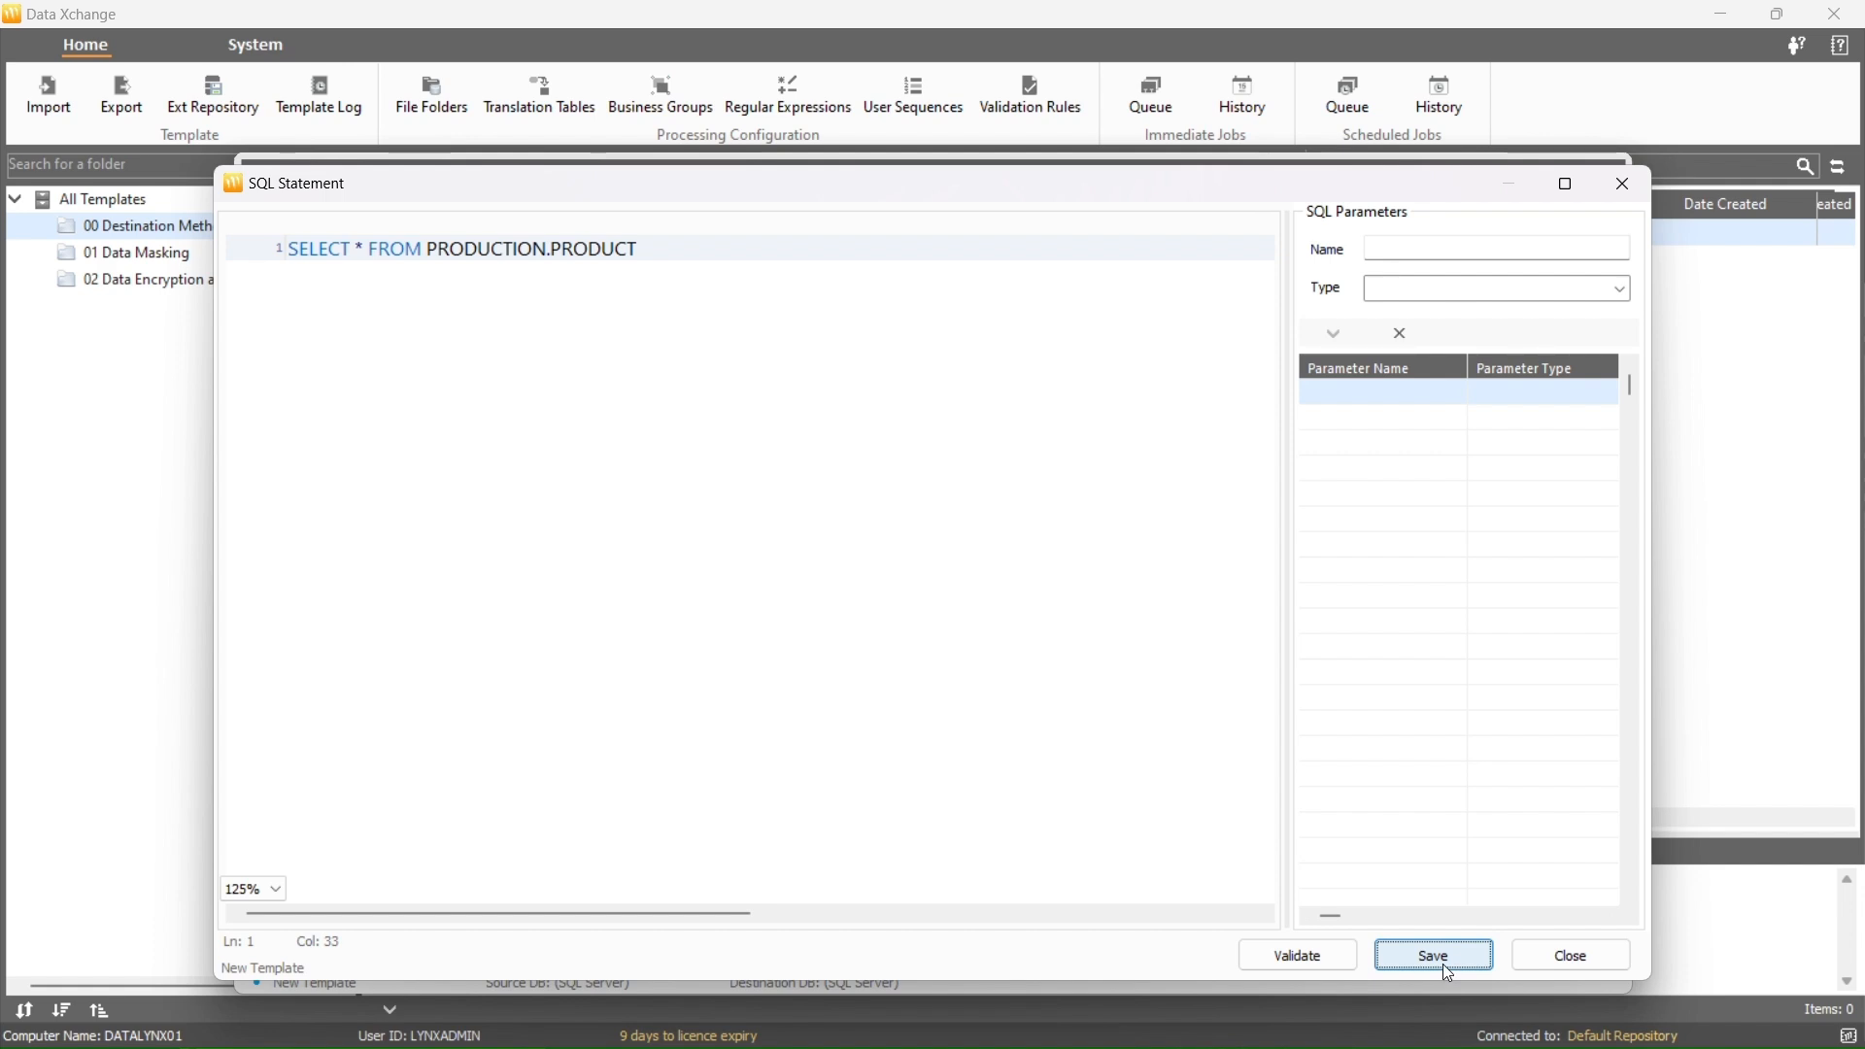
click(1443, 964)
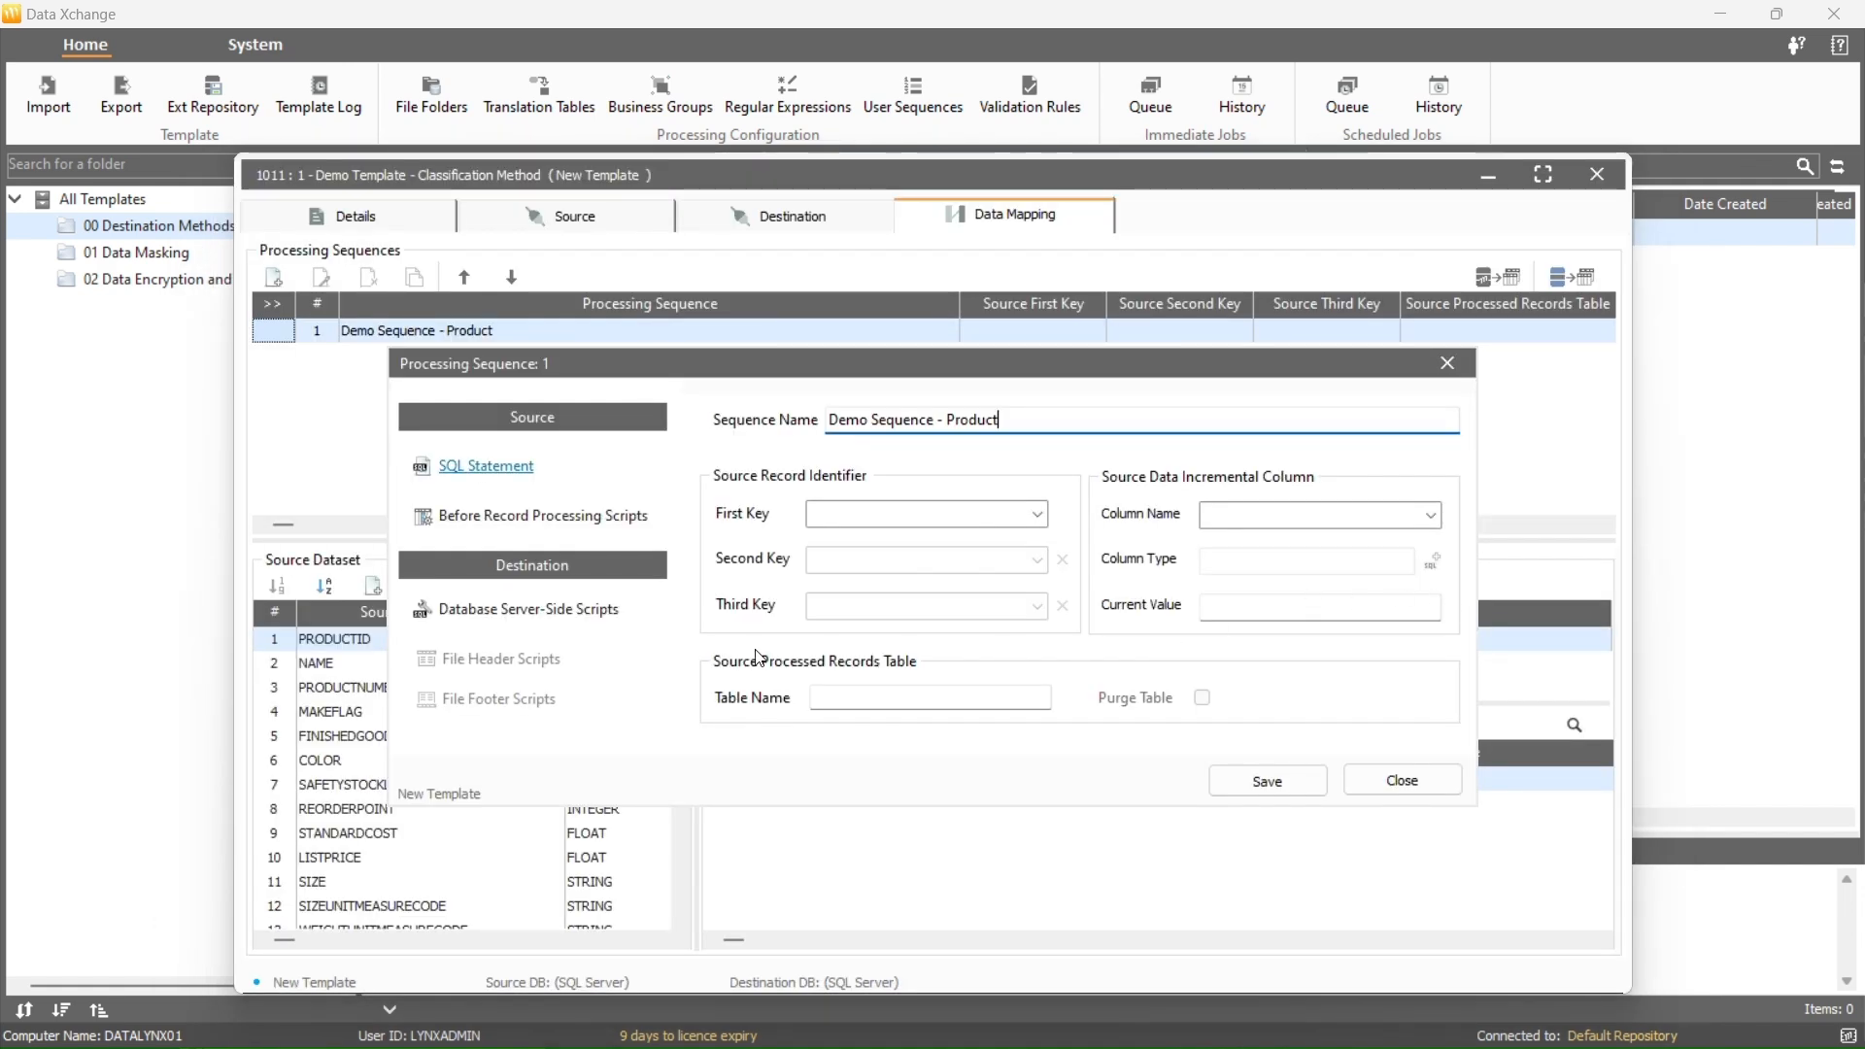
- Set PRODUCTID as the first key of the source record identifier and save the processing sequence
click(1038, 516)
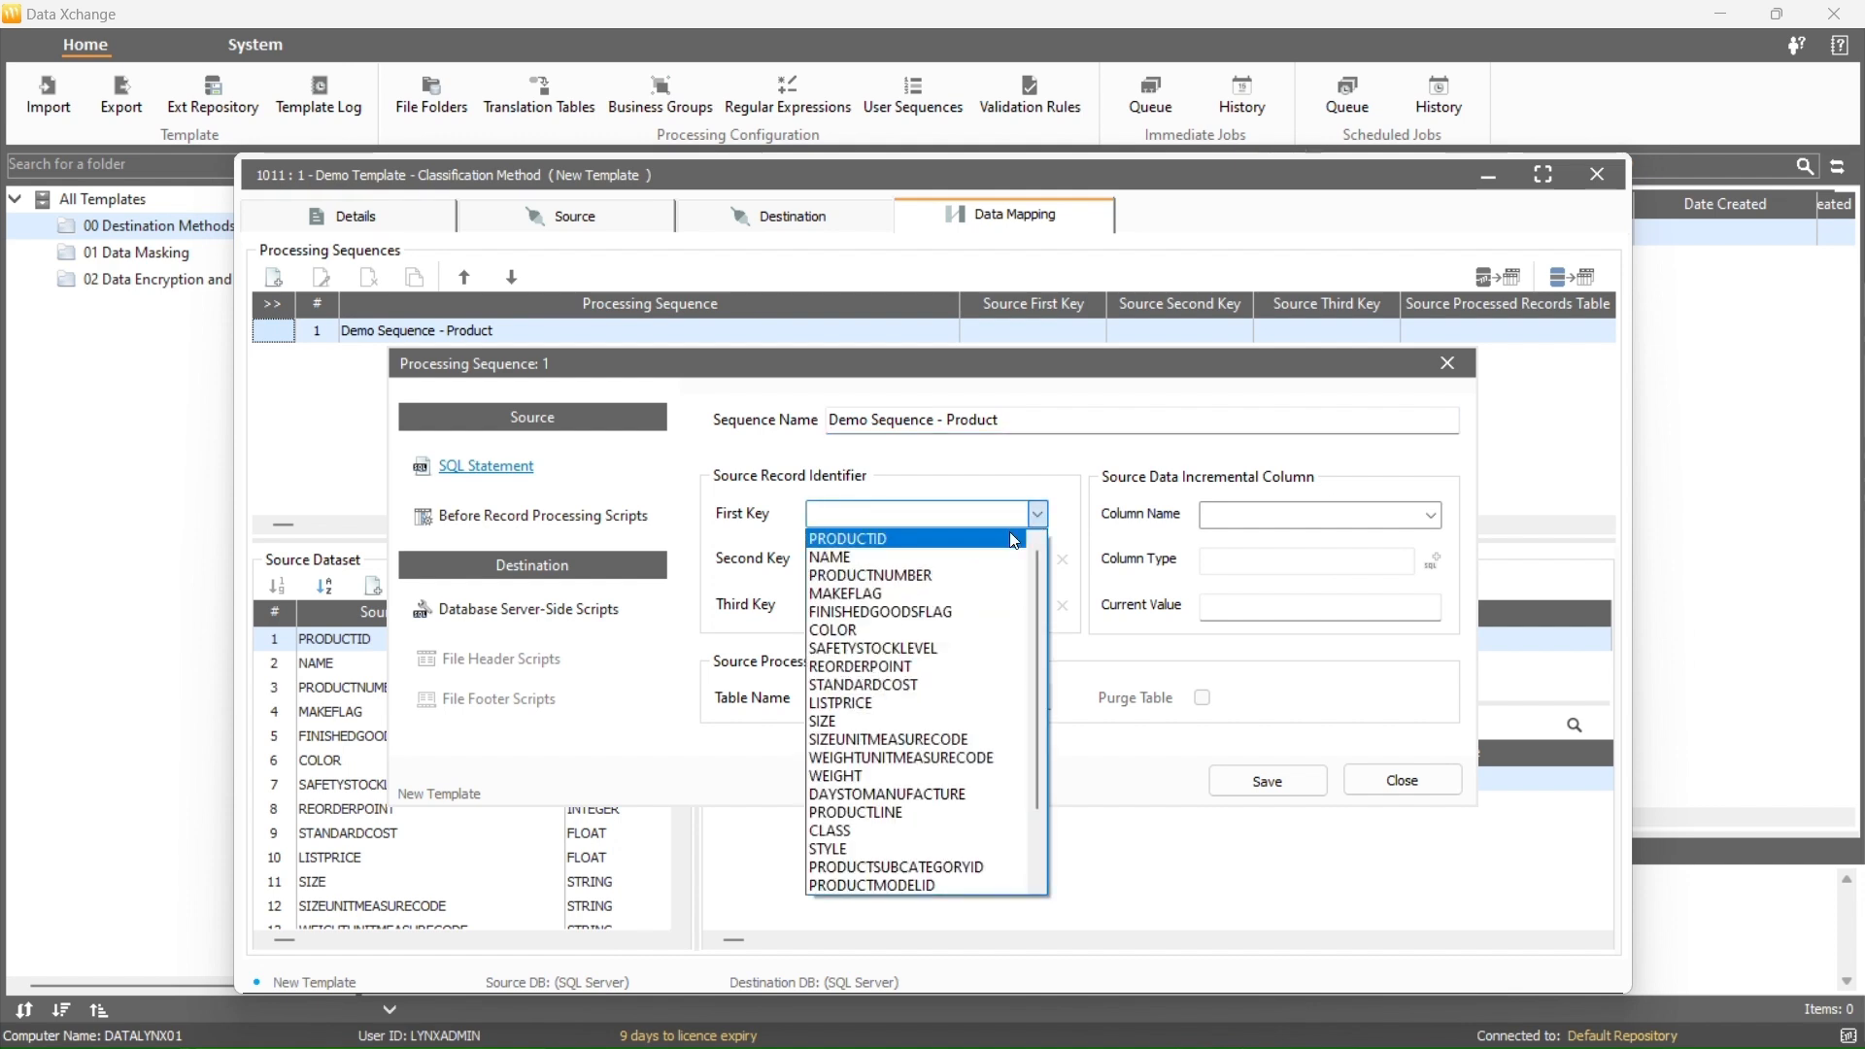
click(1014, 540)
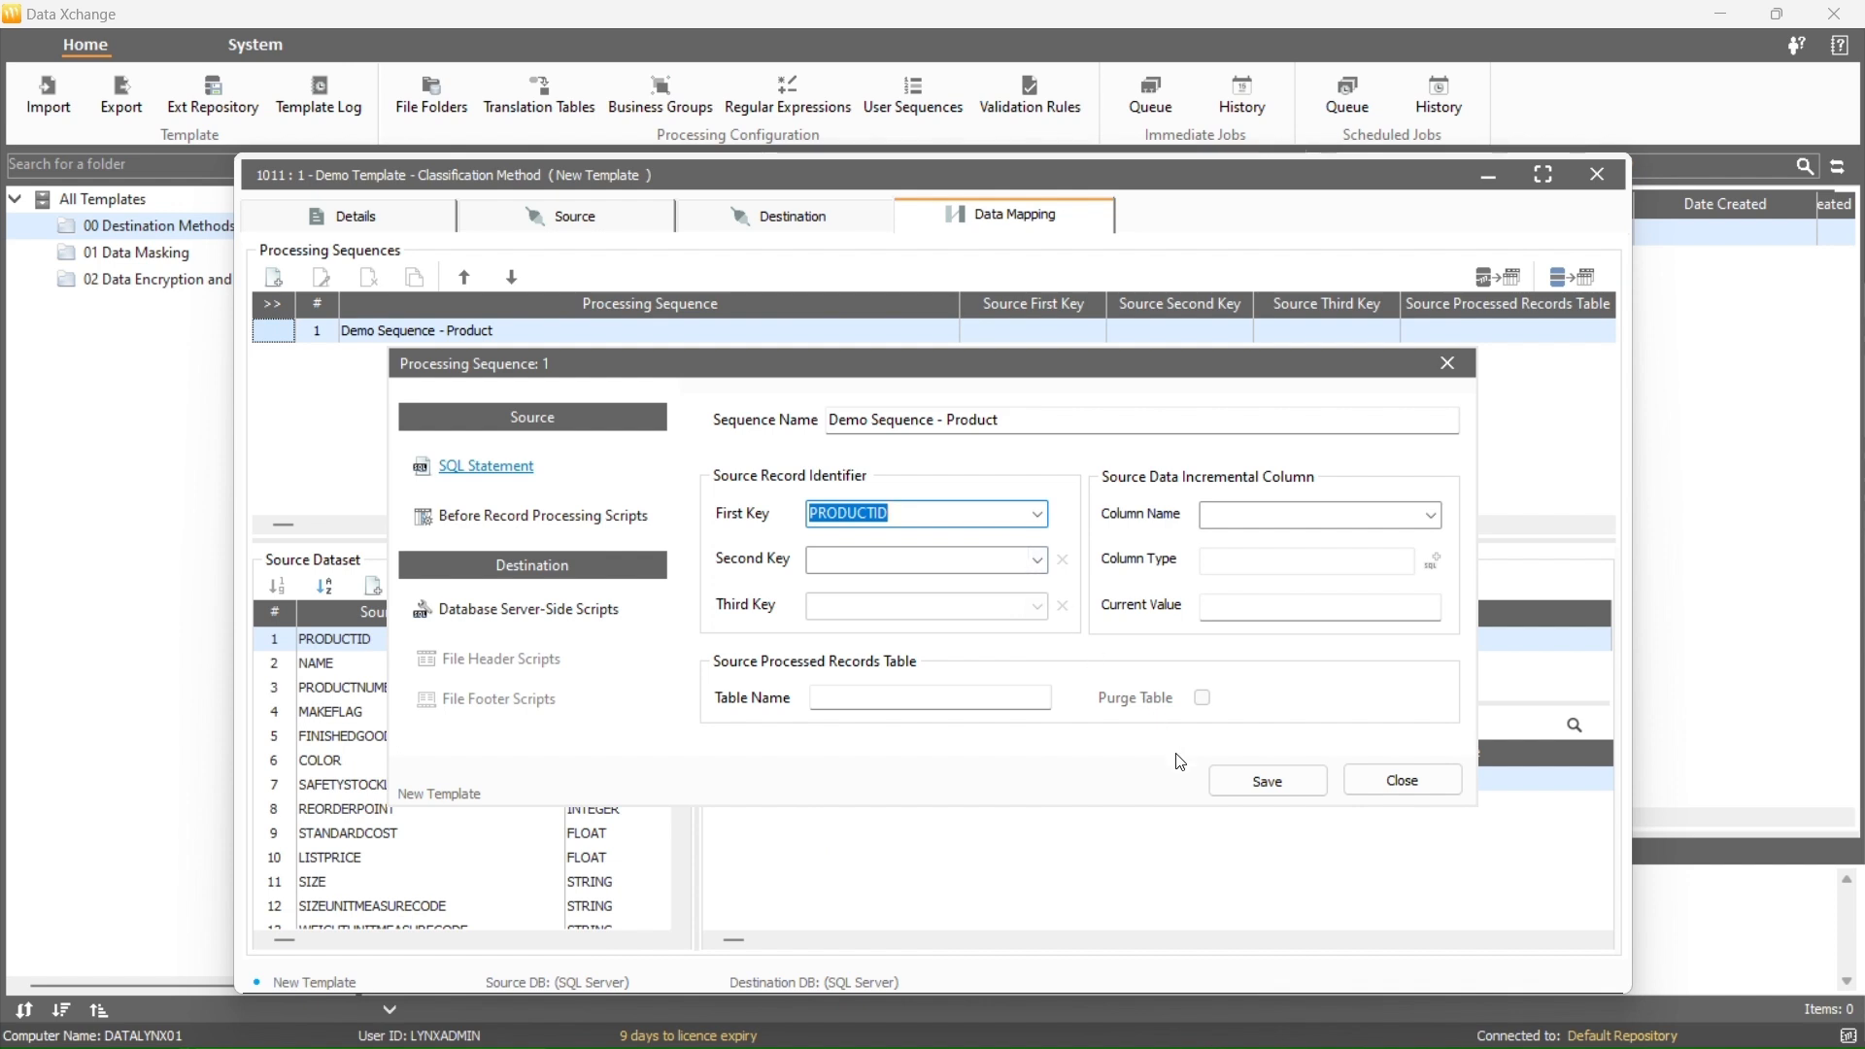
click(1213, 789)
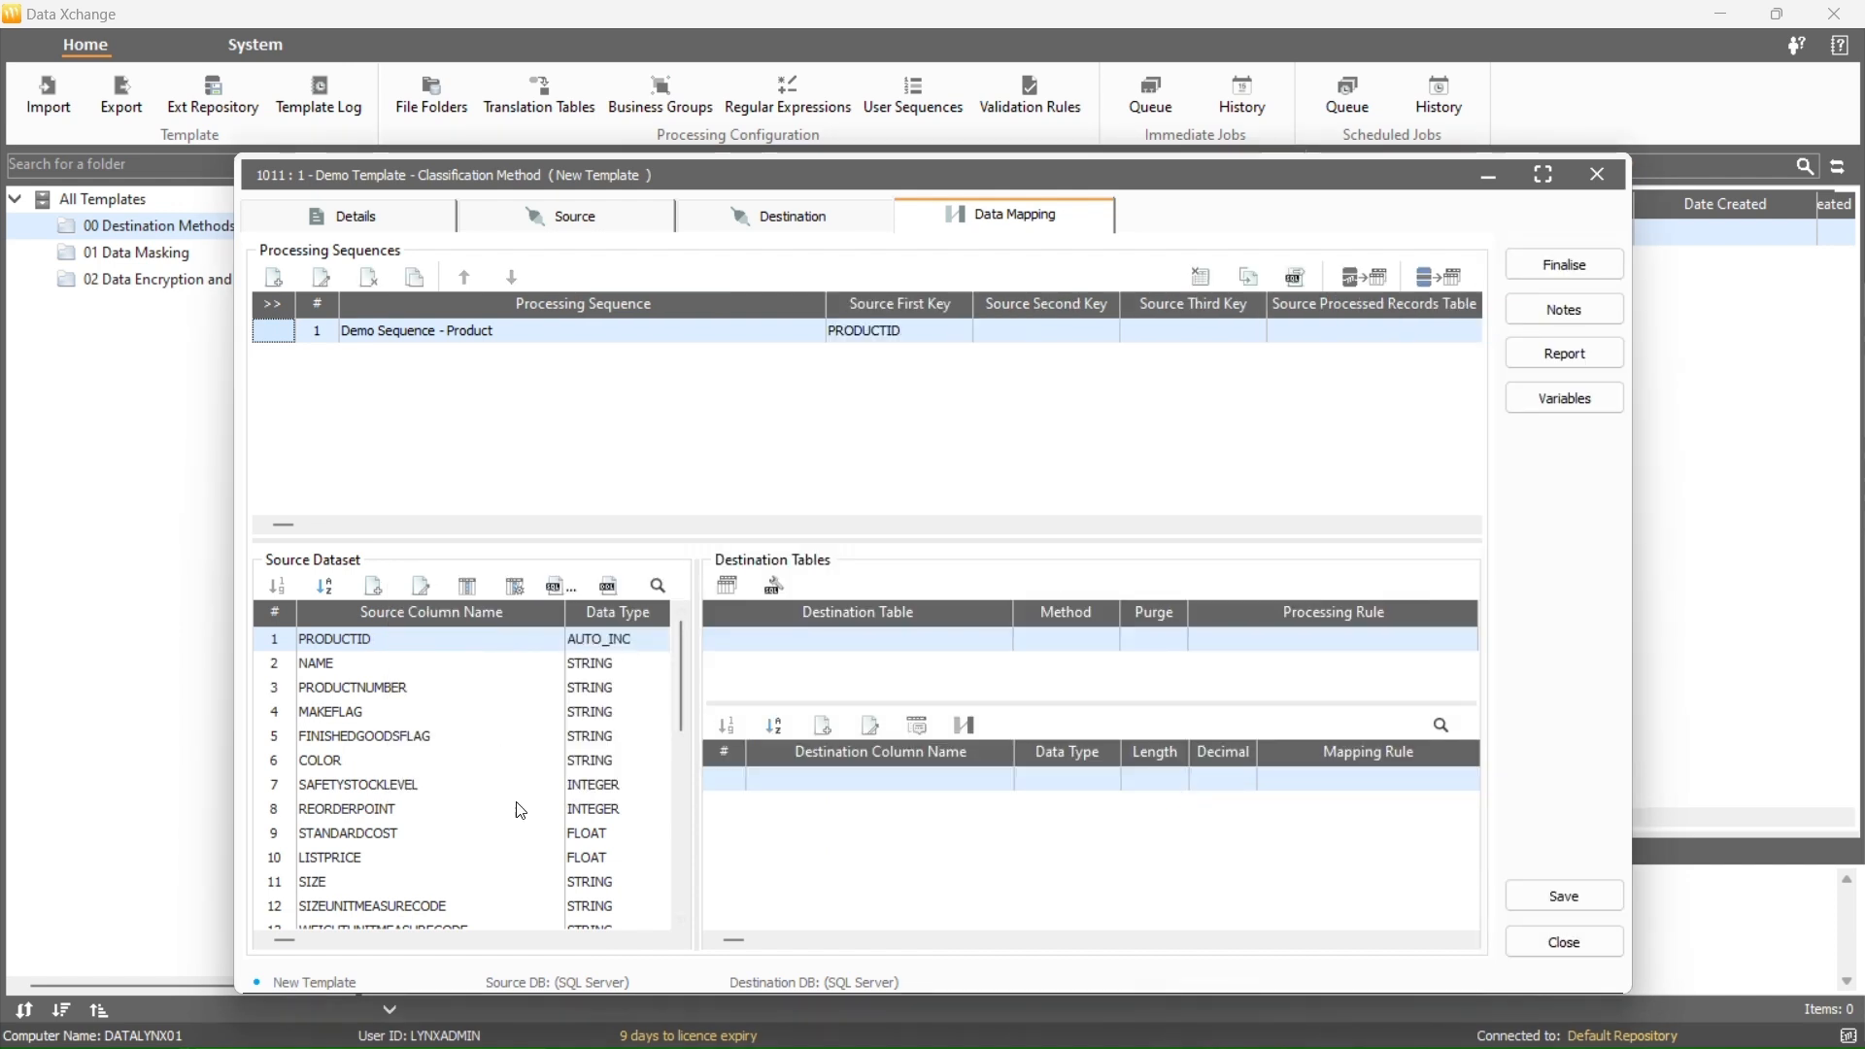
- Add a new destination table named Production.Product_Classification that uses the Classification method
click(1524, 180)
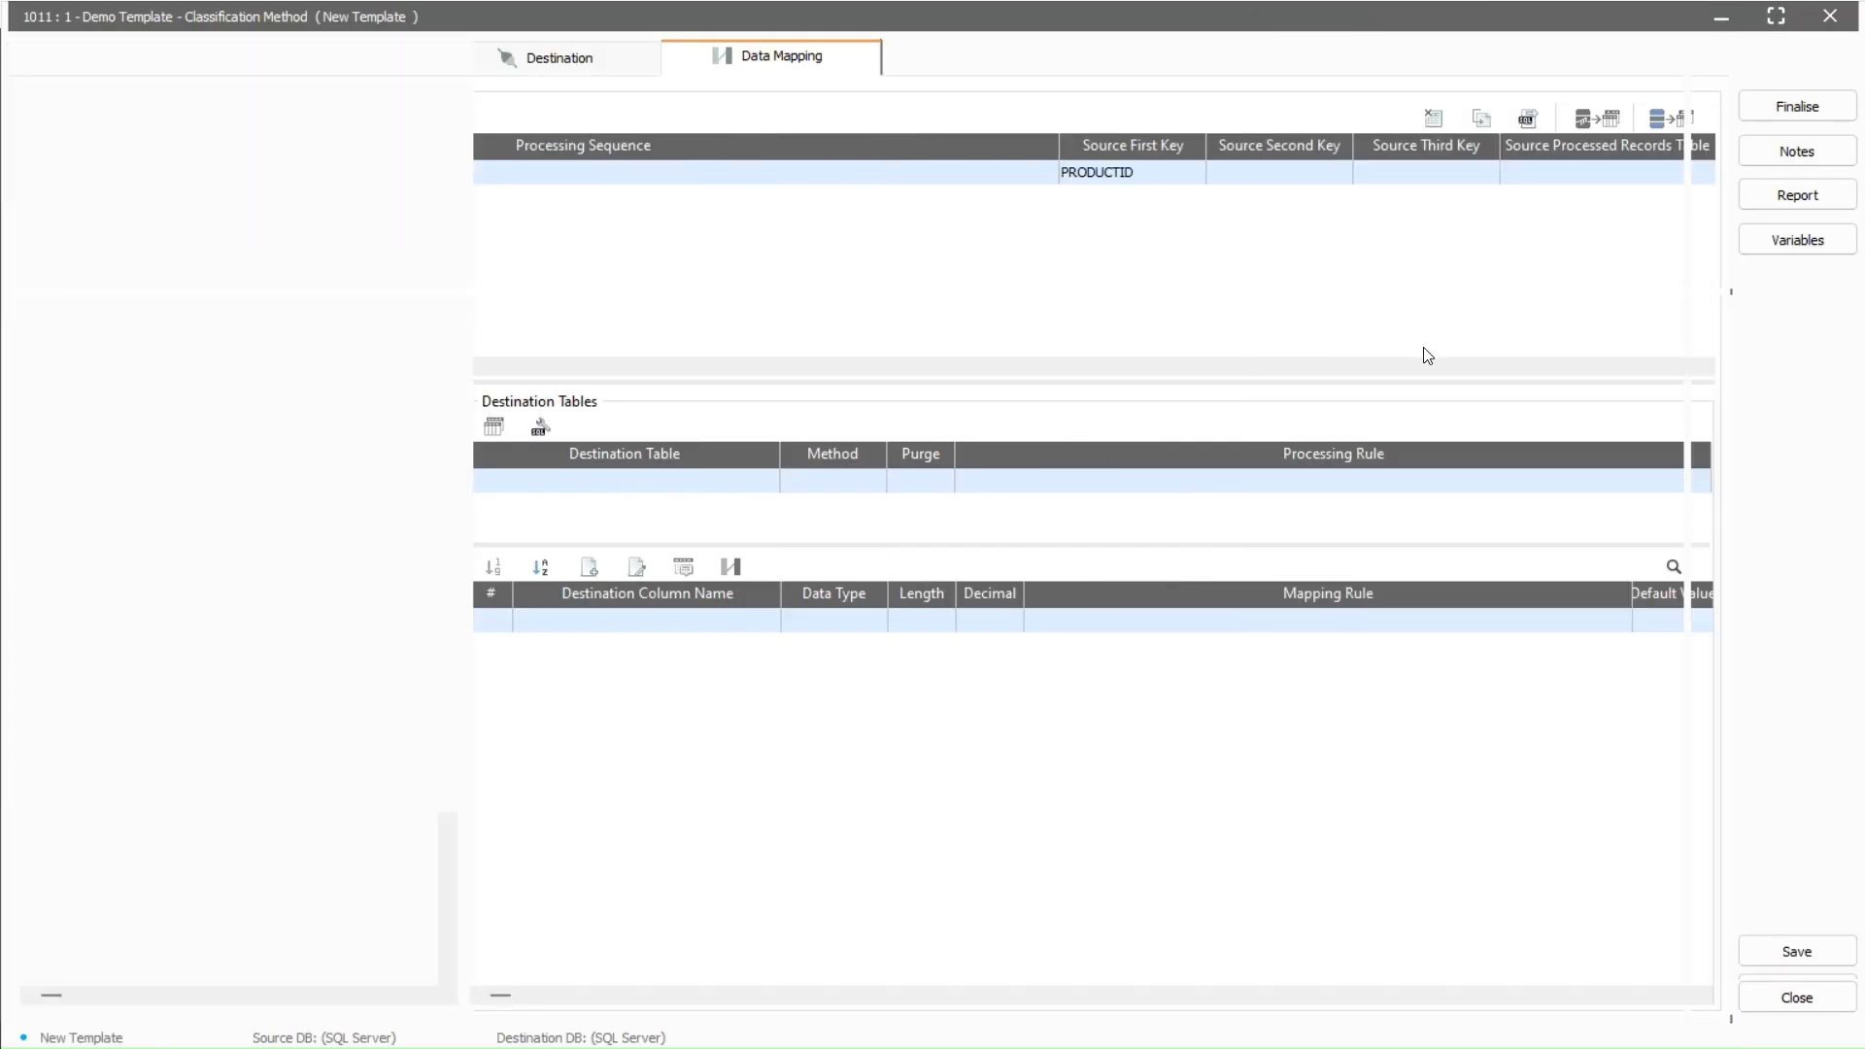
click(495, 430)
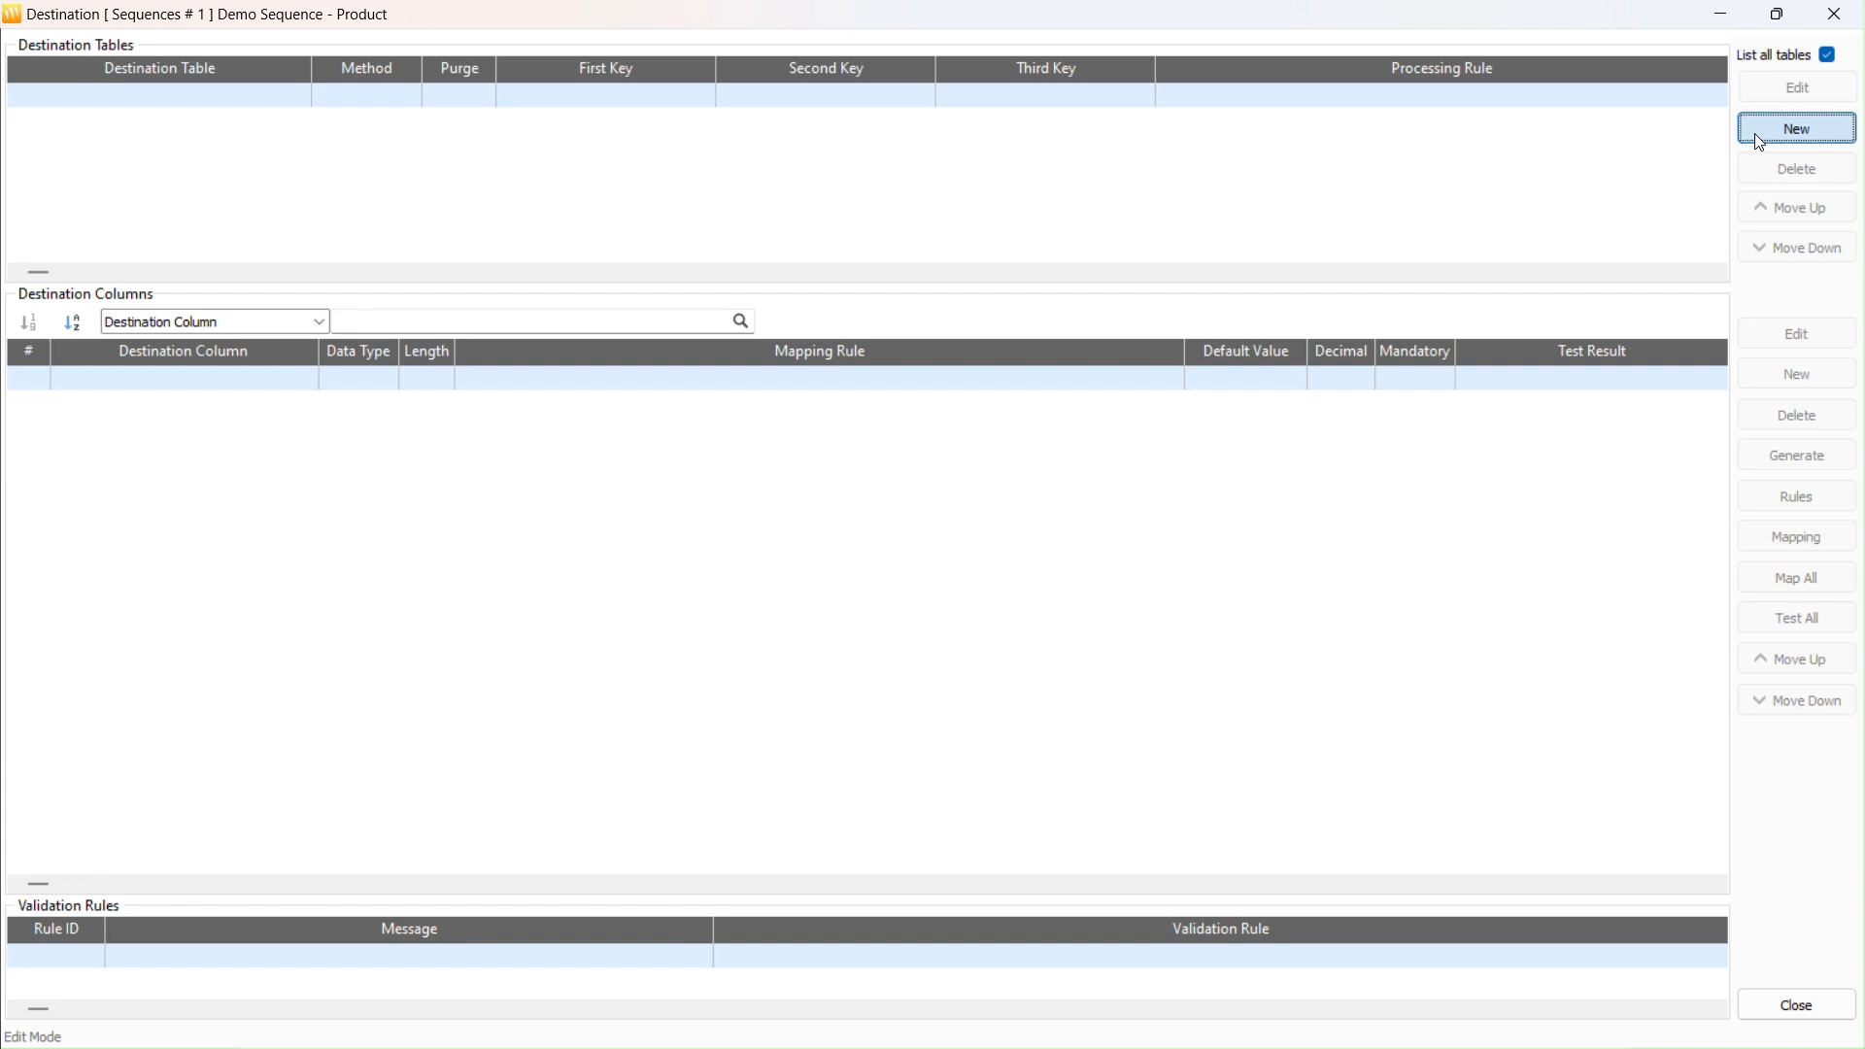
click(1761, 142)
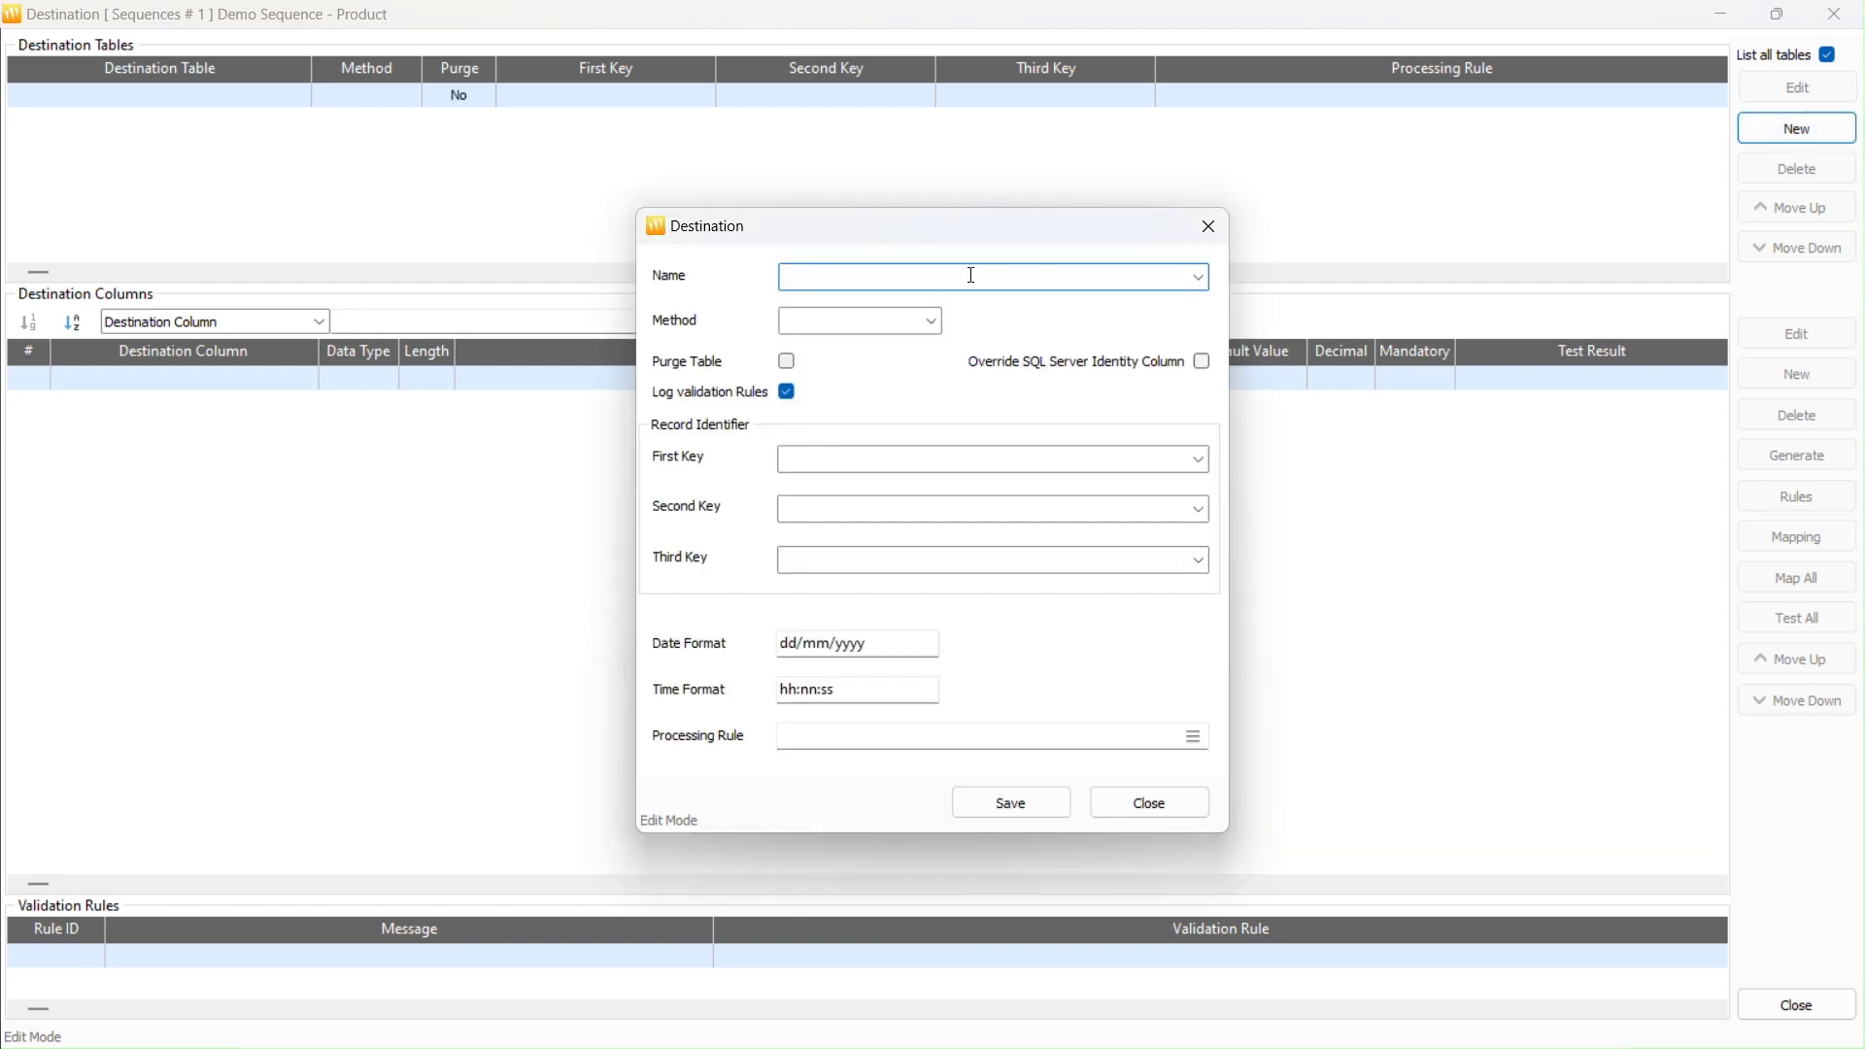
text(Production.Product_Classification)
click(933, 320)
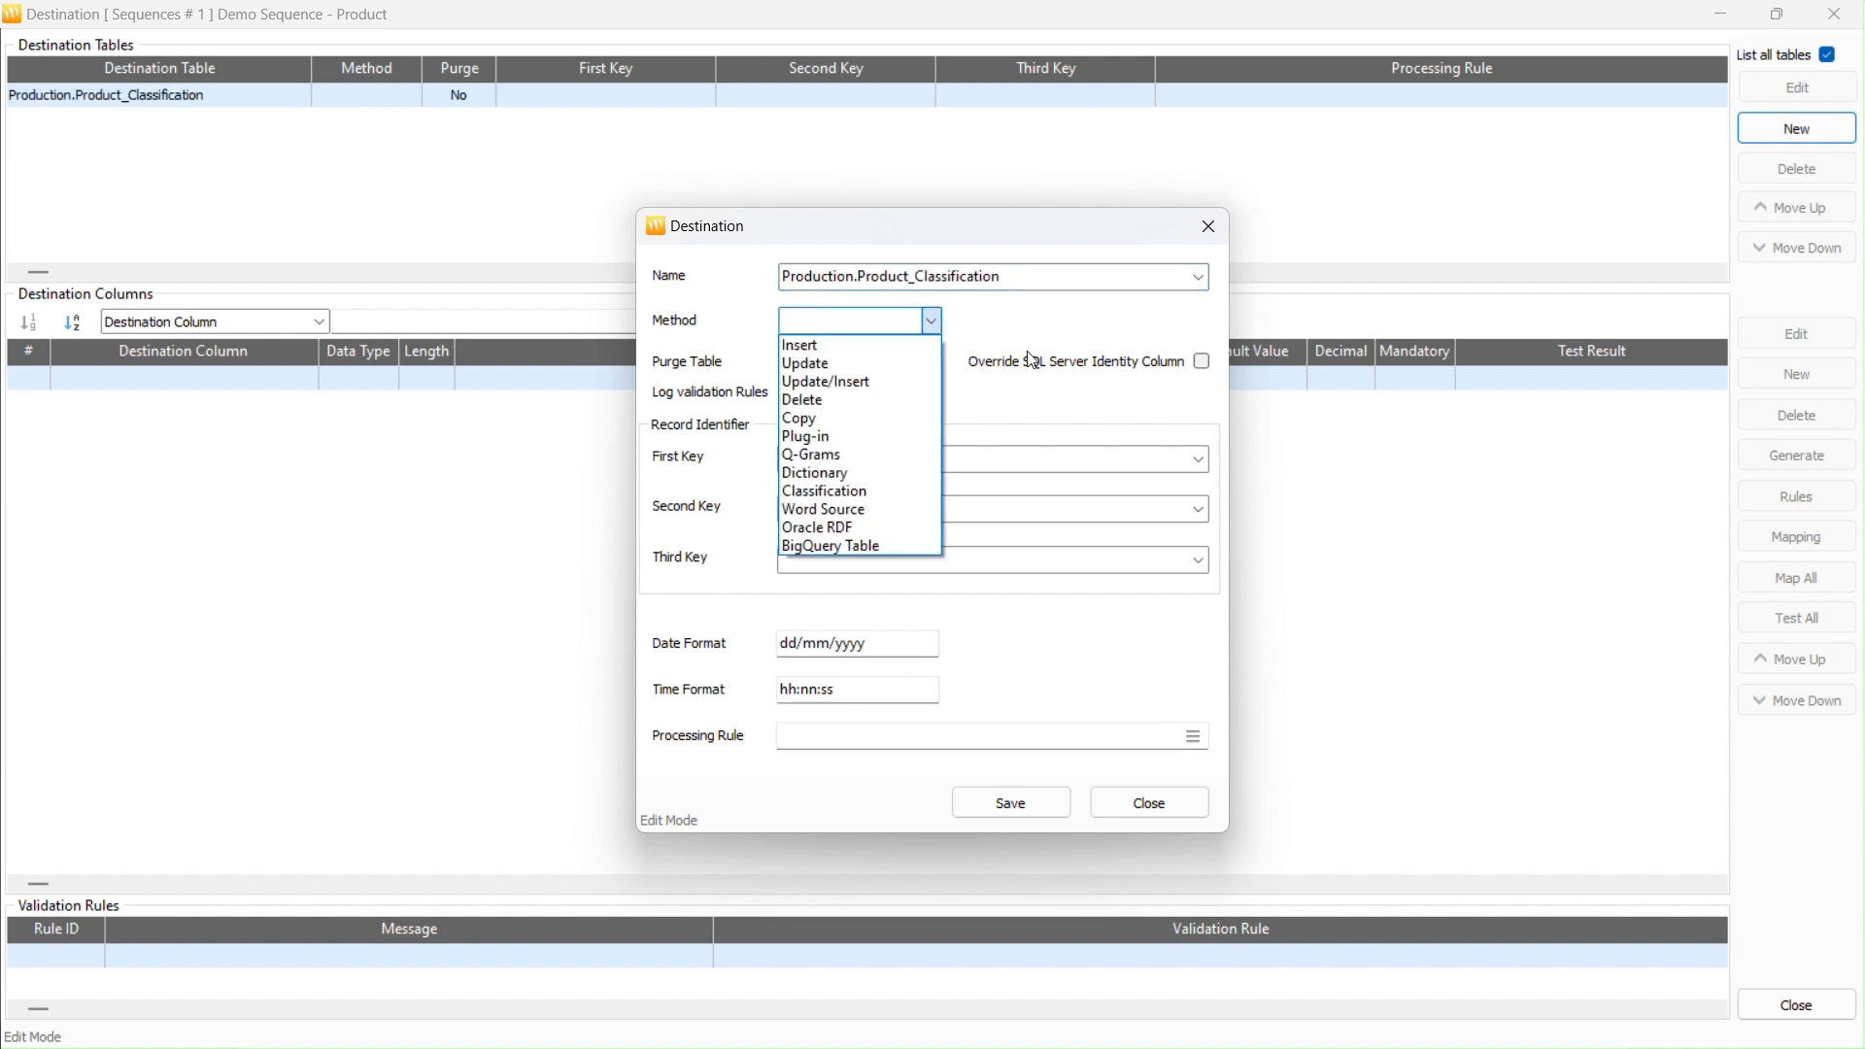
click(930, 492)
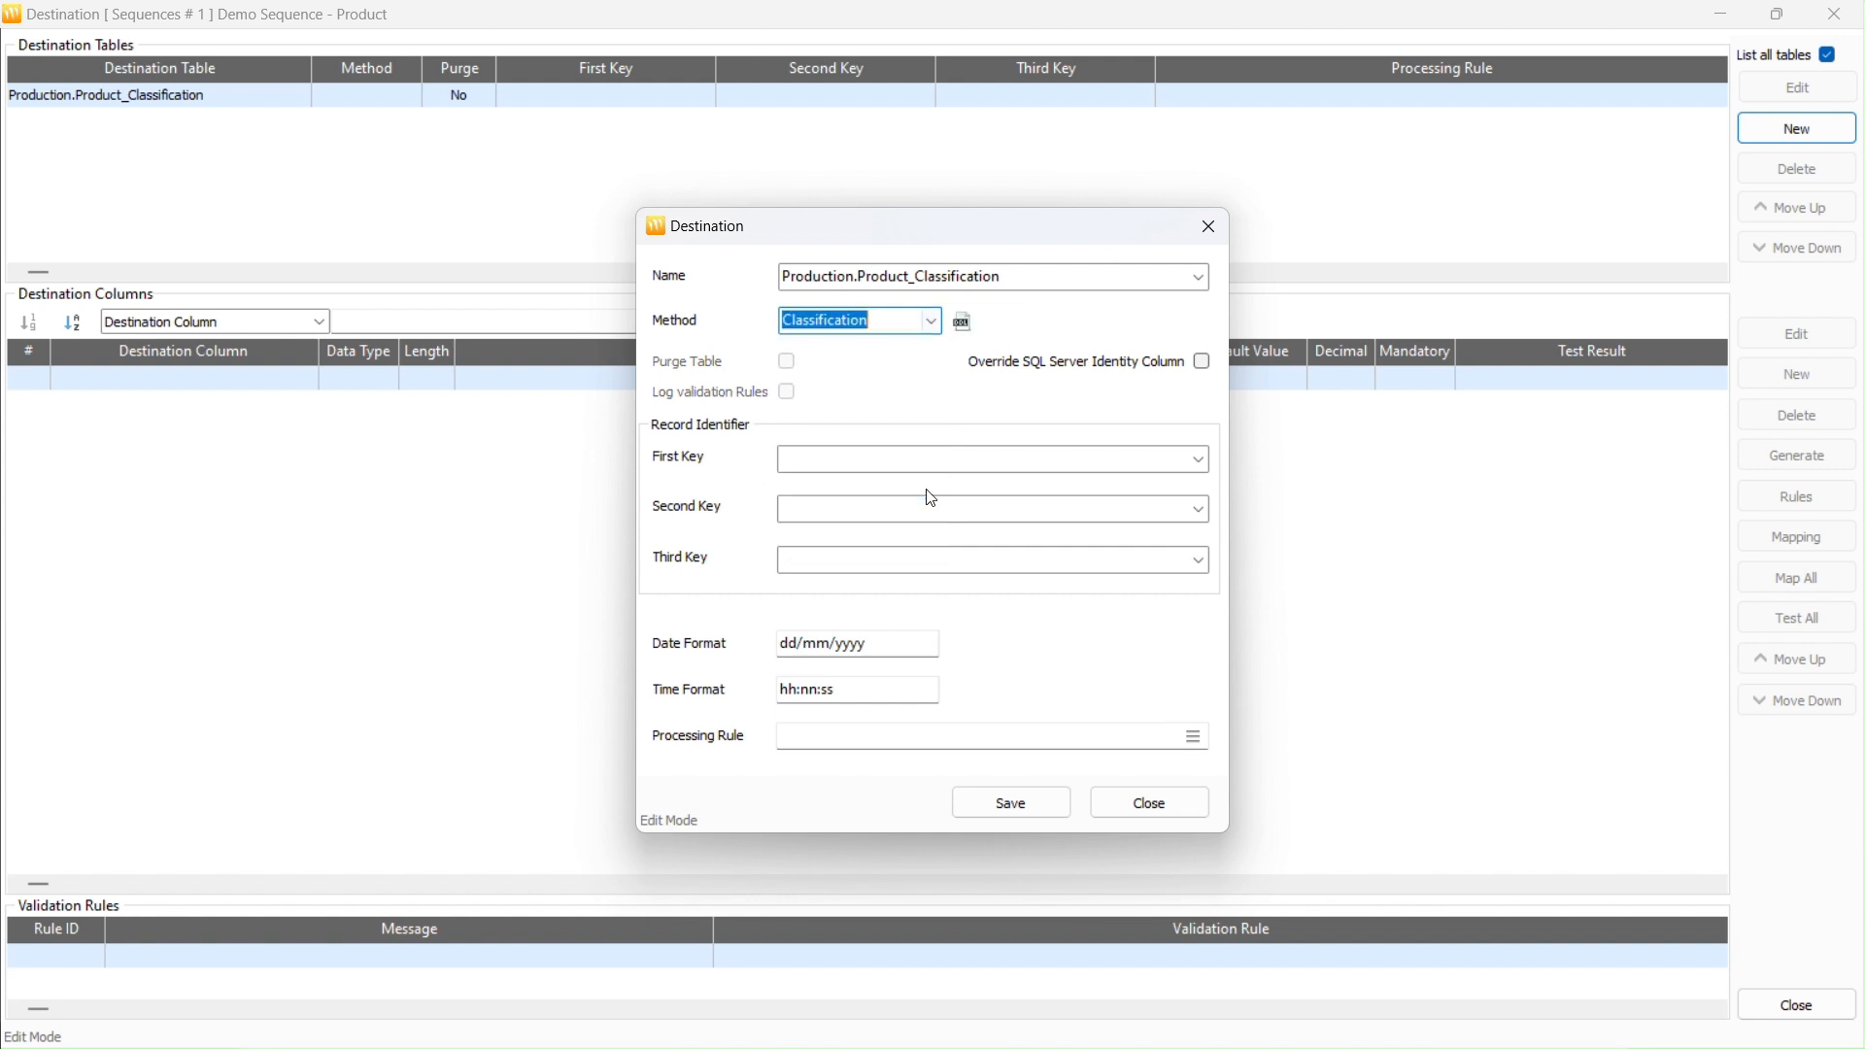
- Execute only the CREATE TABLE and CREATE INDEX scripts for Production.Product_Classification on the destination database
click(964, 322)
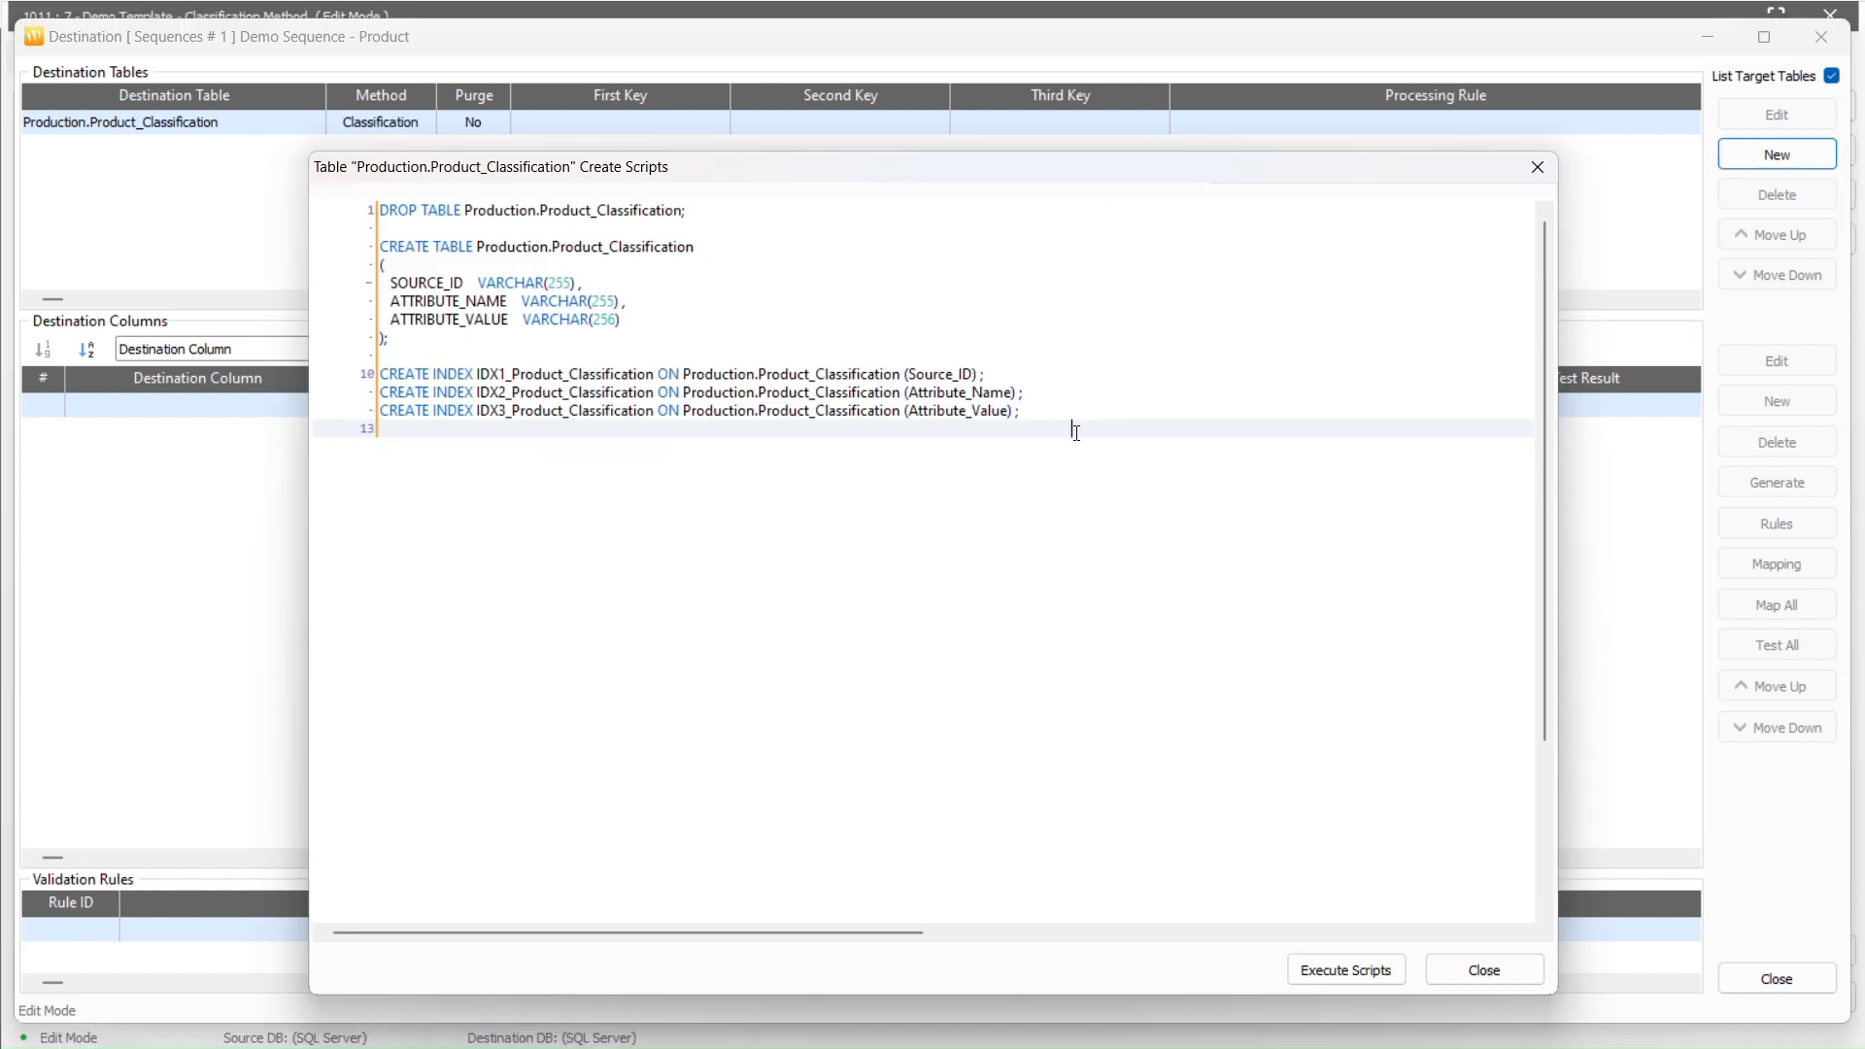
drag(1069, 425, 375, 244)
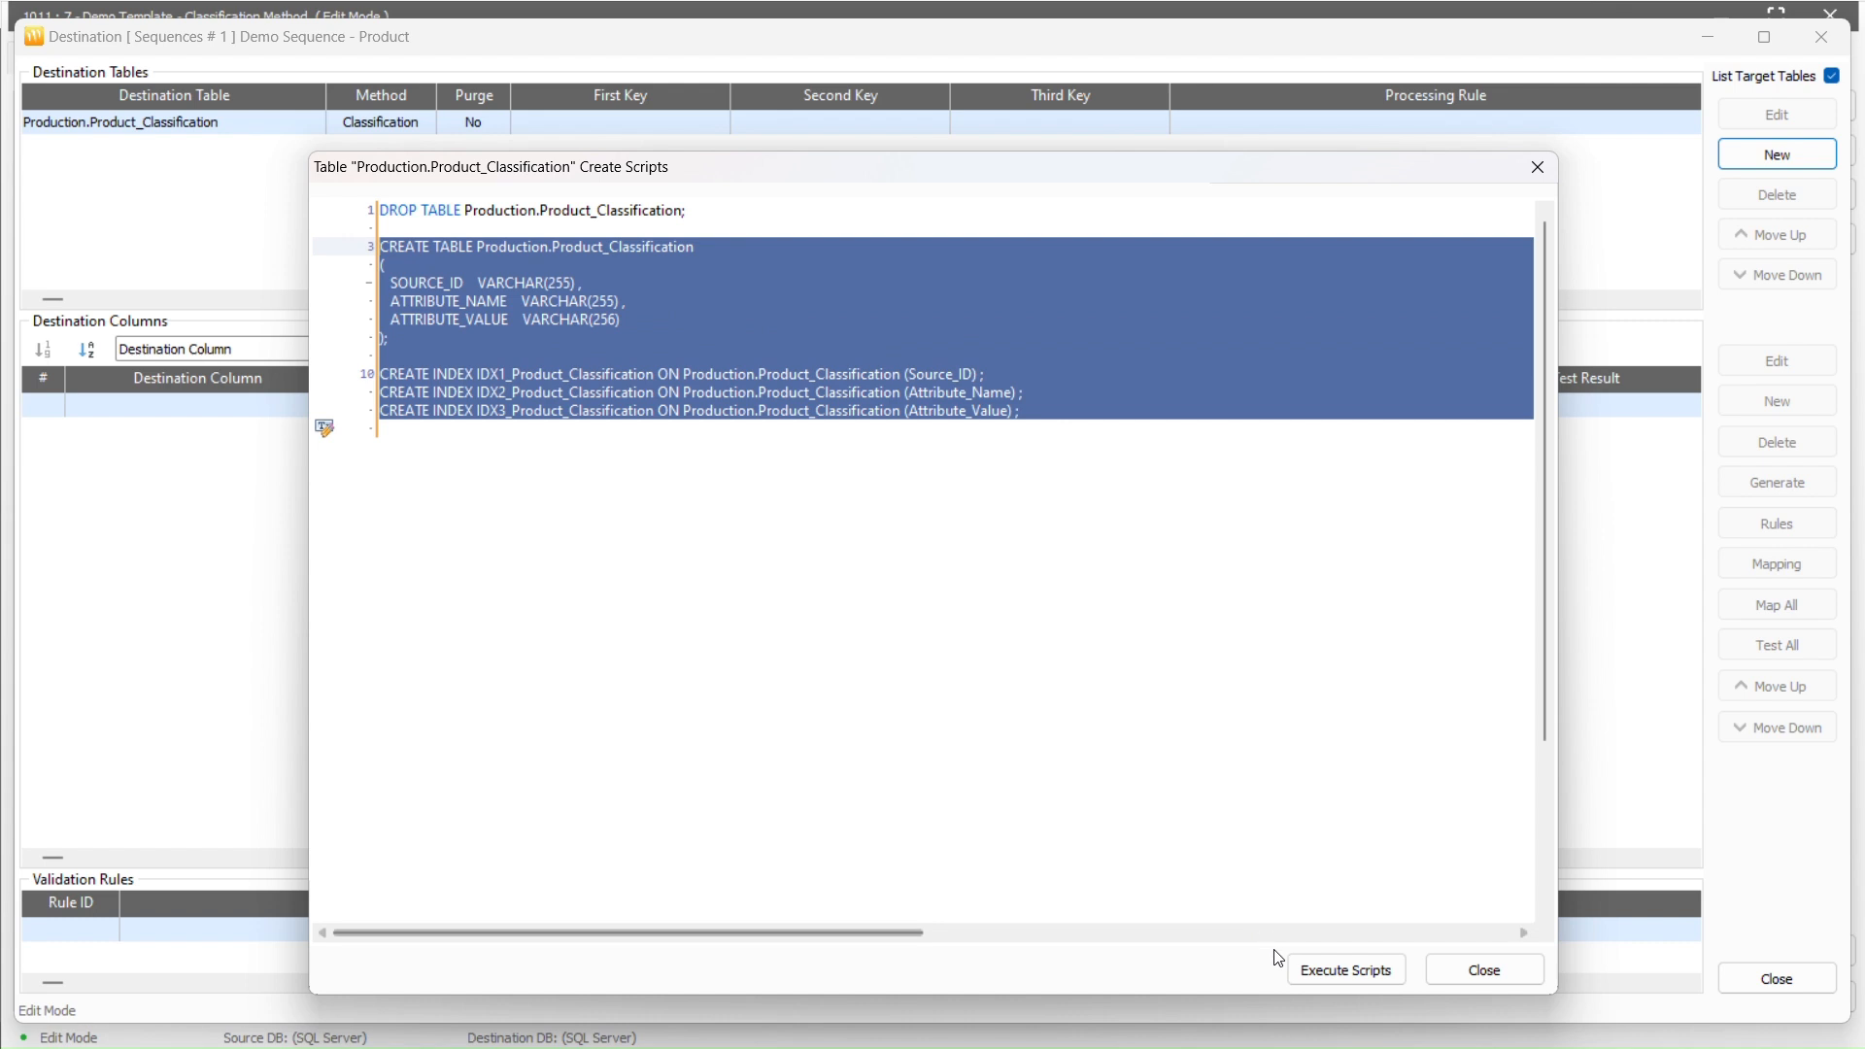
click(1315, 970)
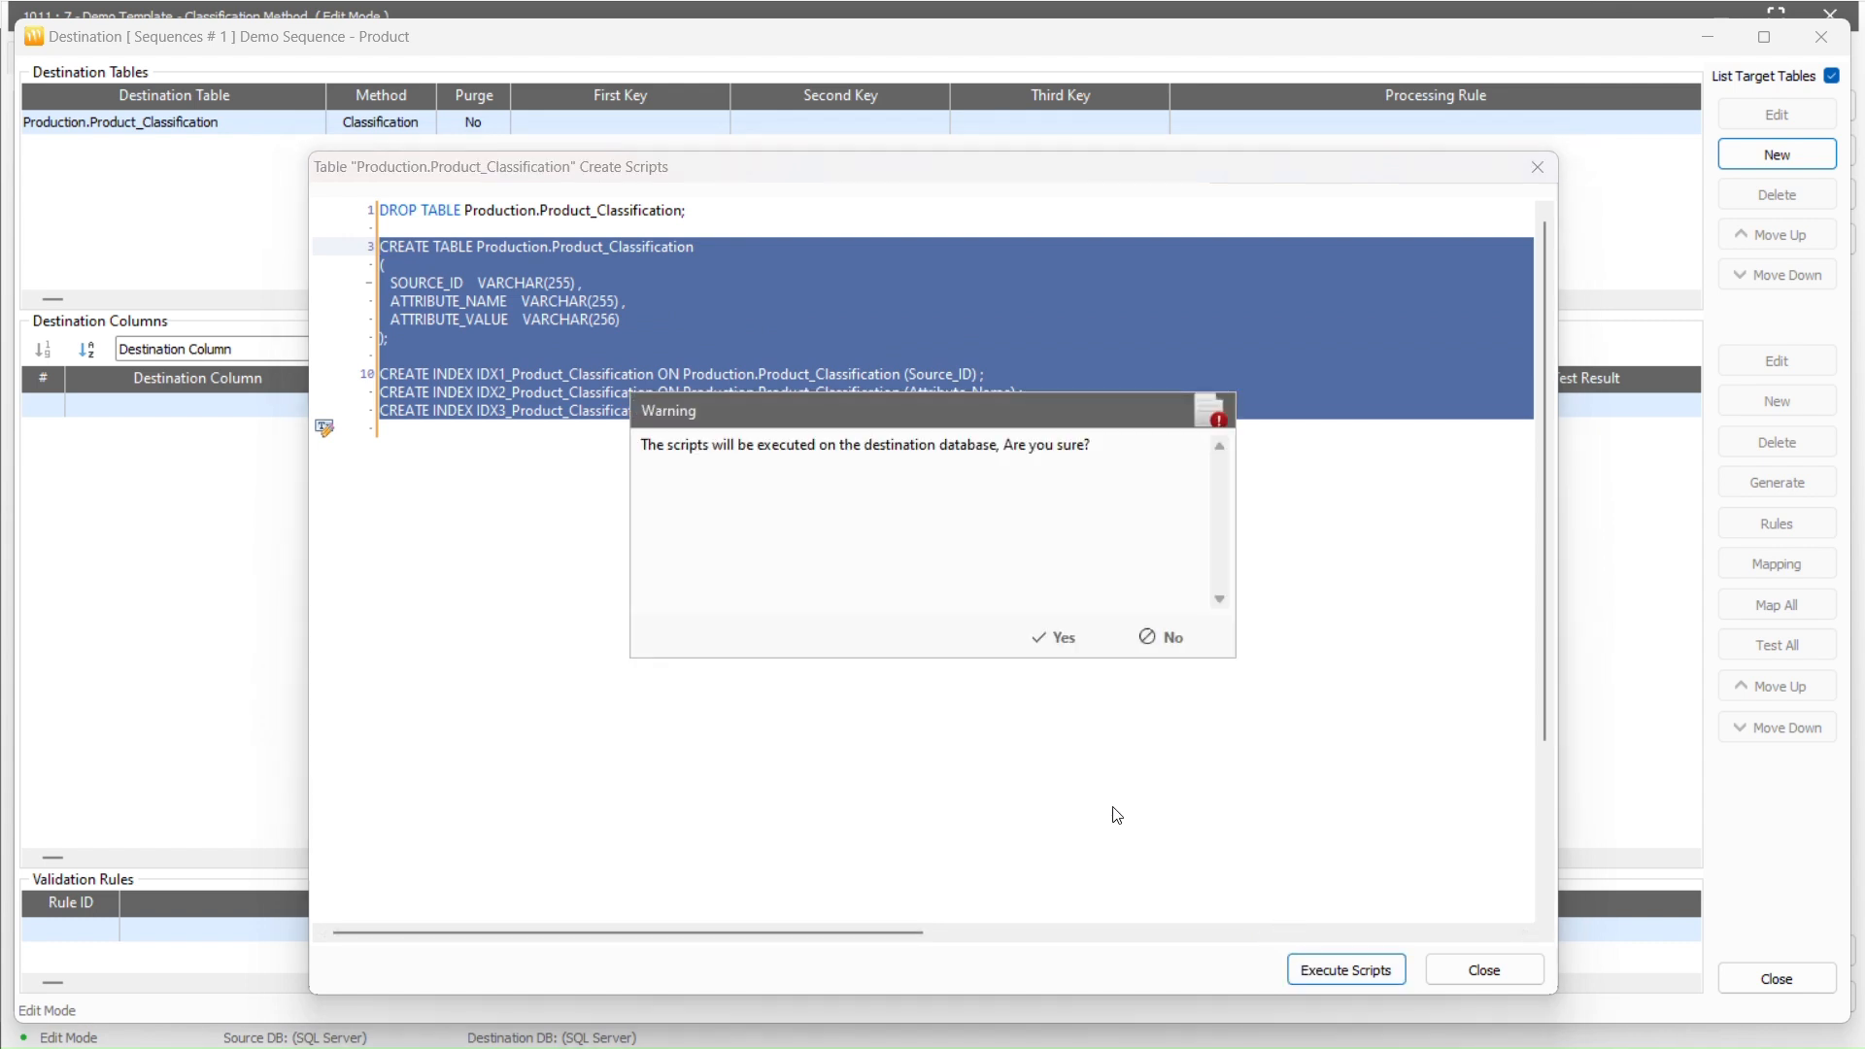
click(1077, 649)
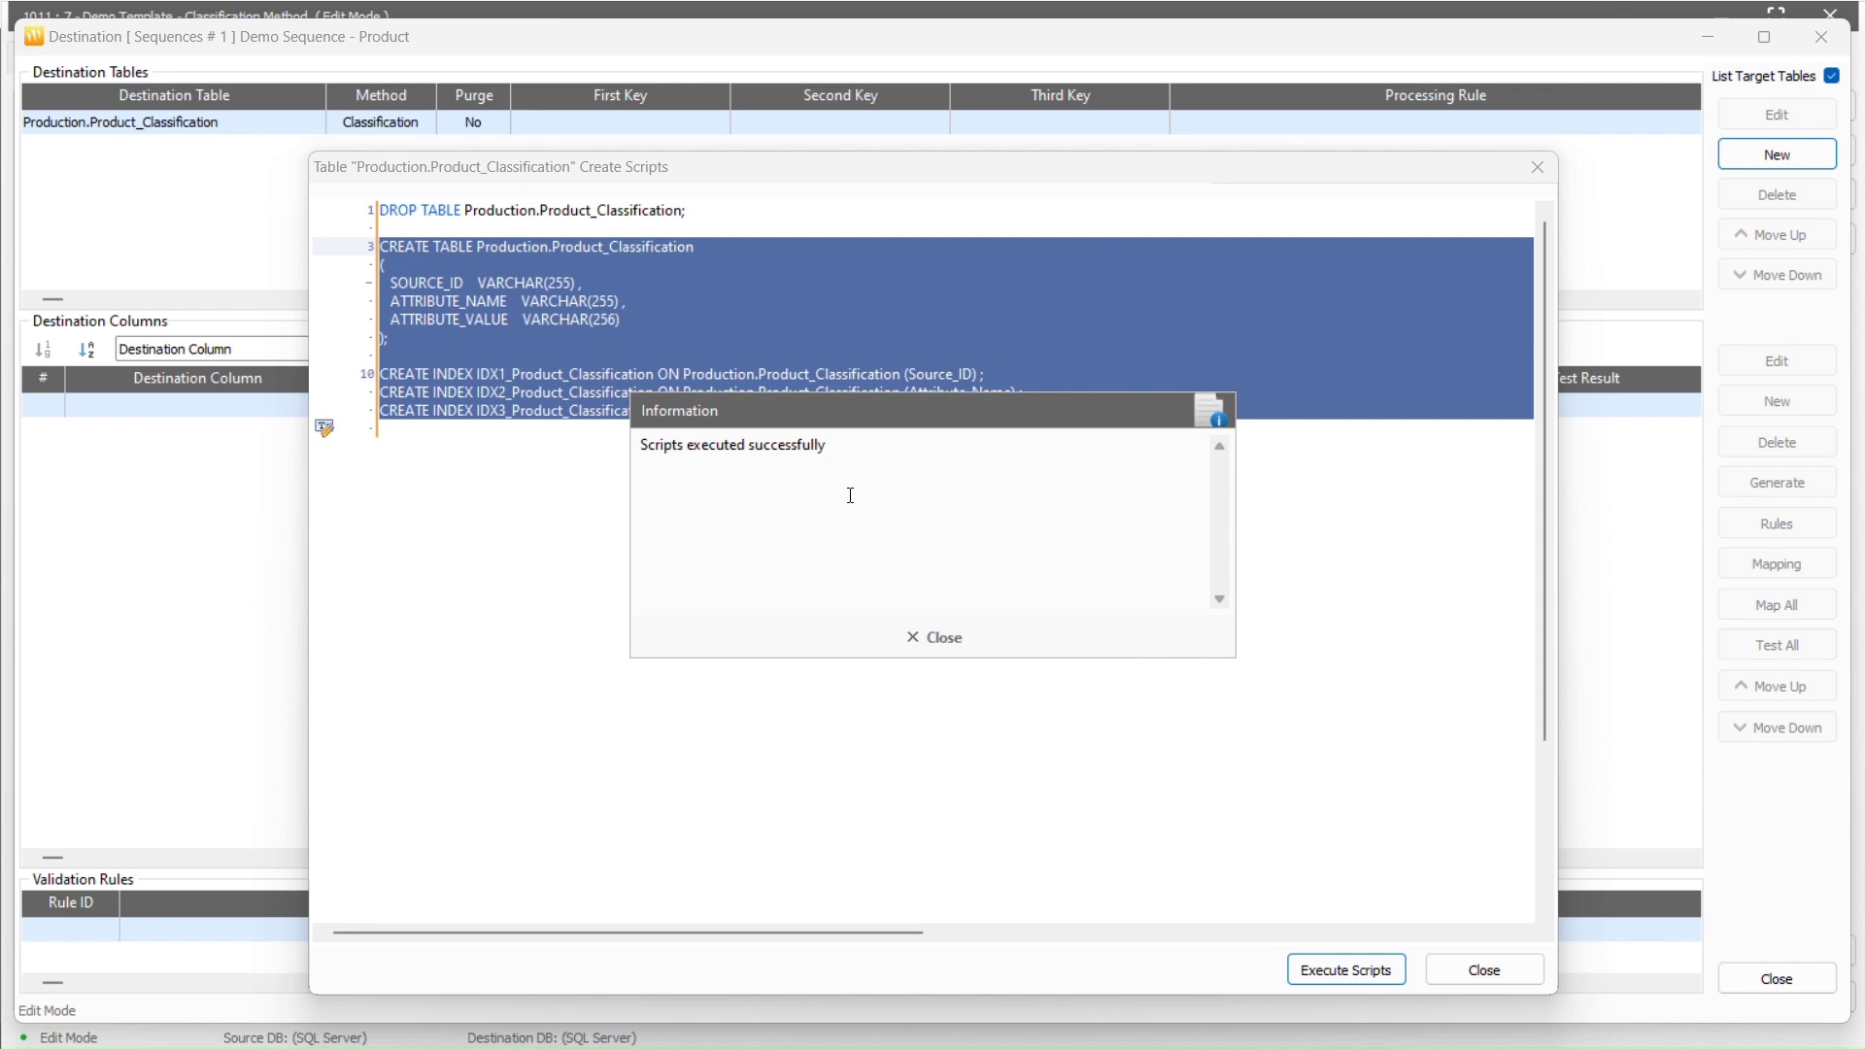
click(932, 639)
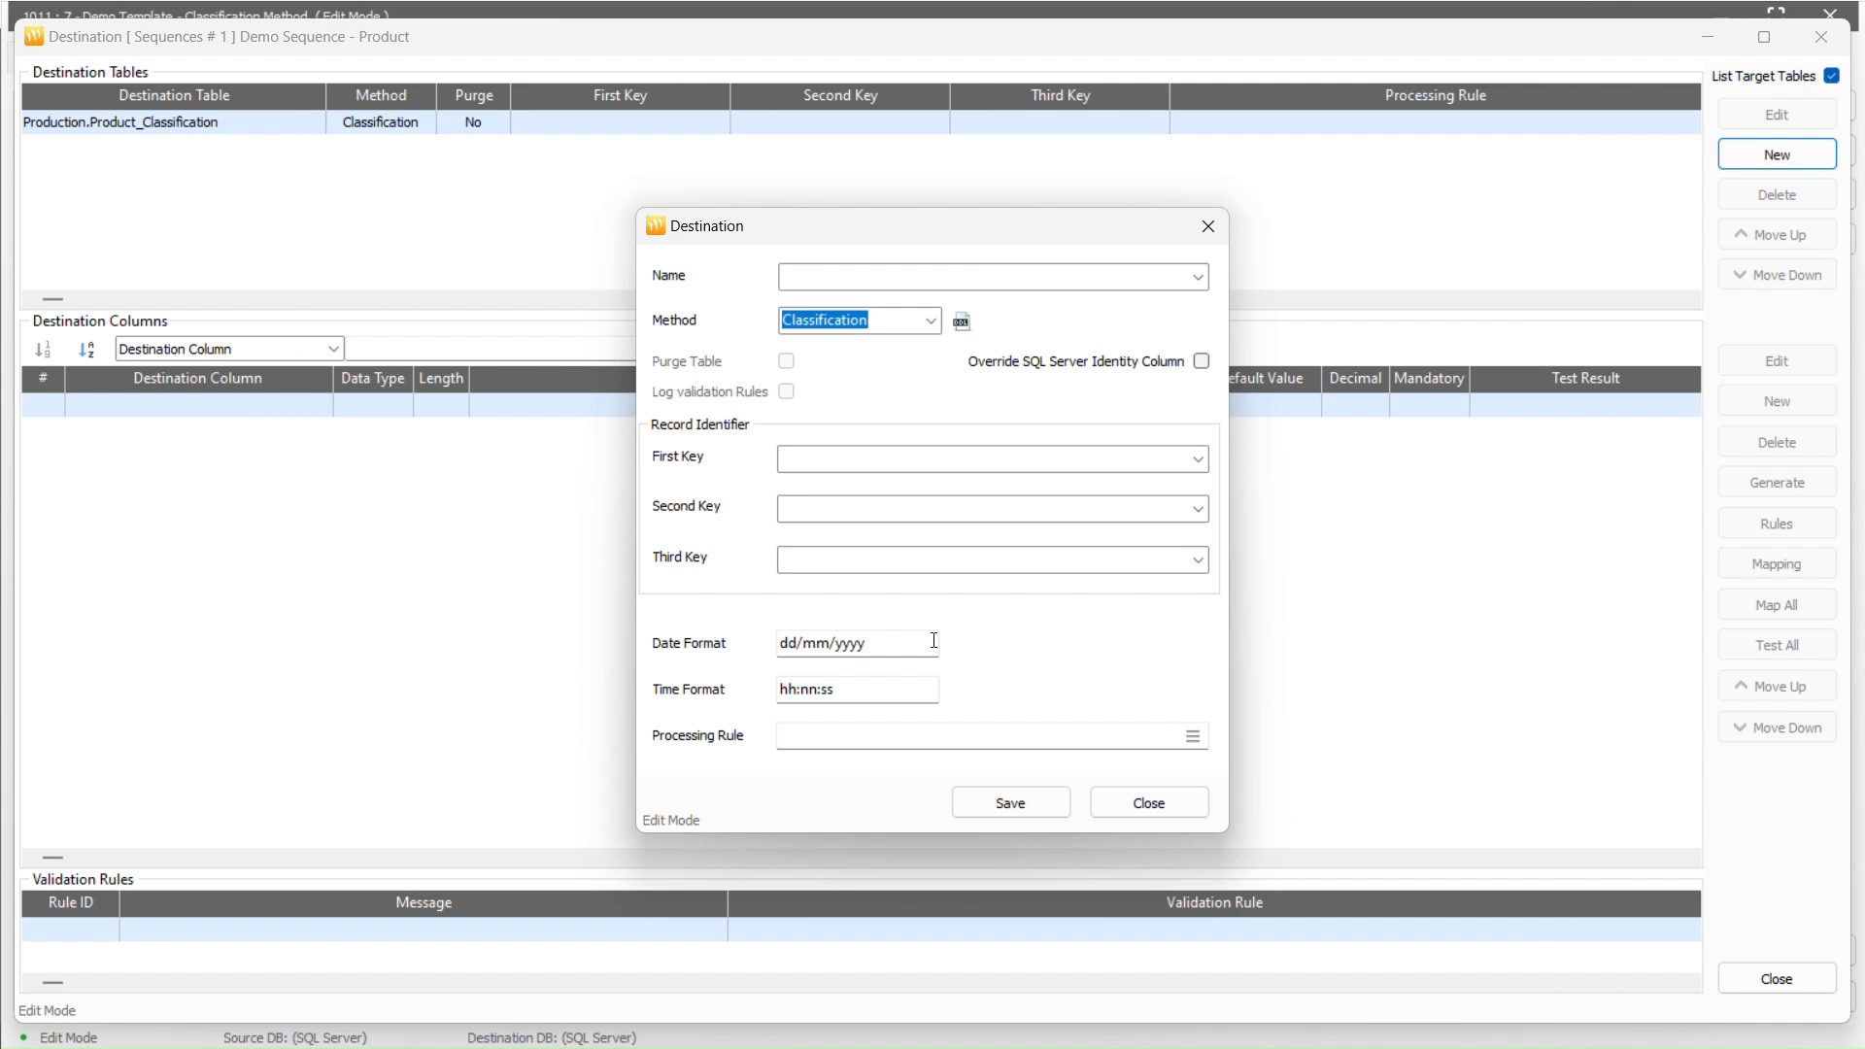
- Save the destination as Production.Product_Classification with the Classification method and first key SOURCE_ID, and generate its destination columns
click(1199, 277)
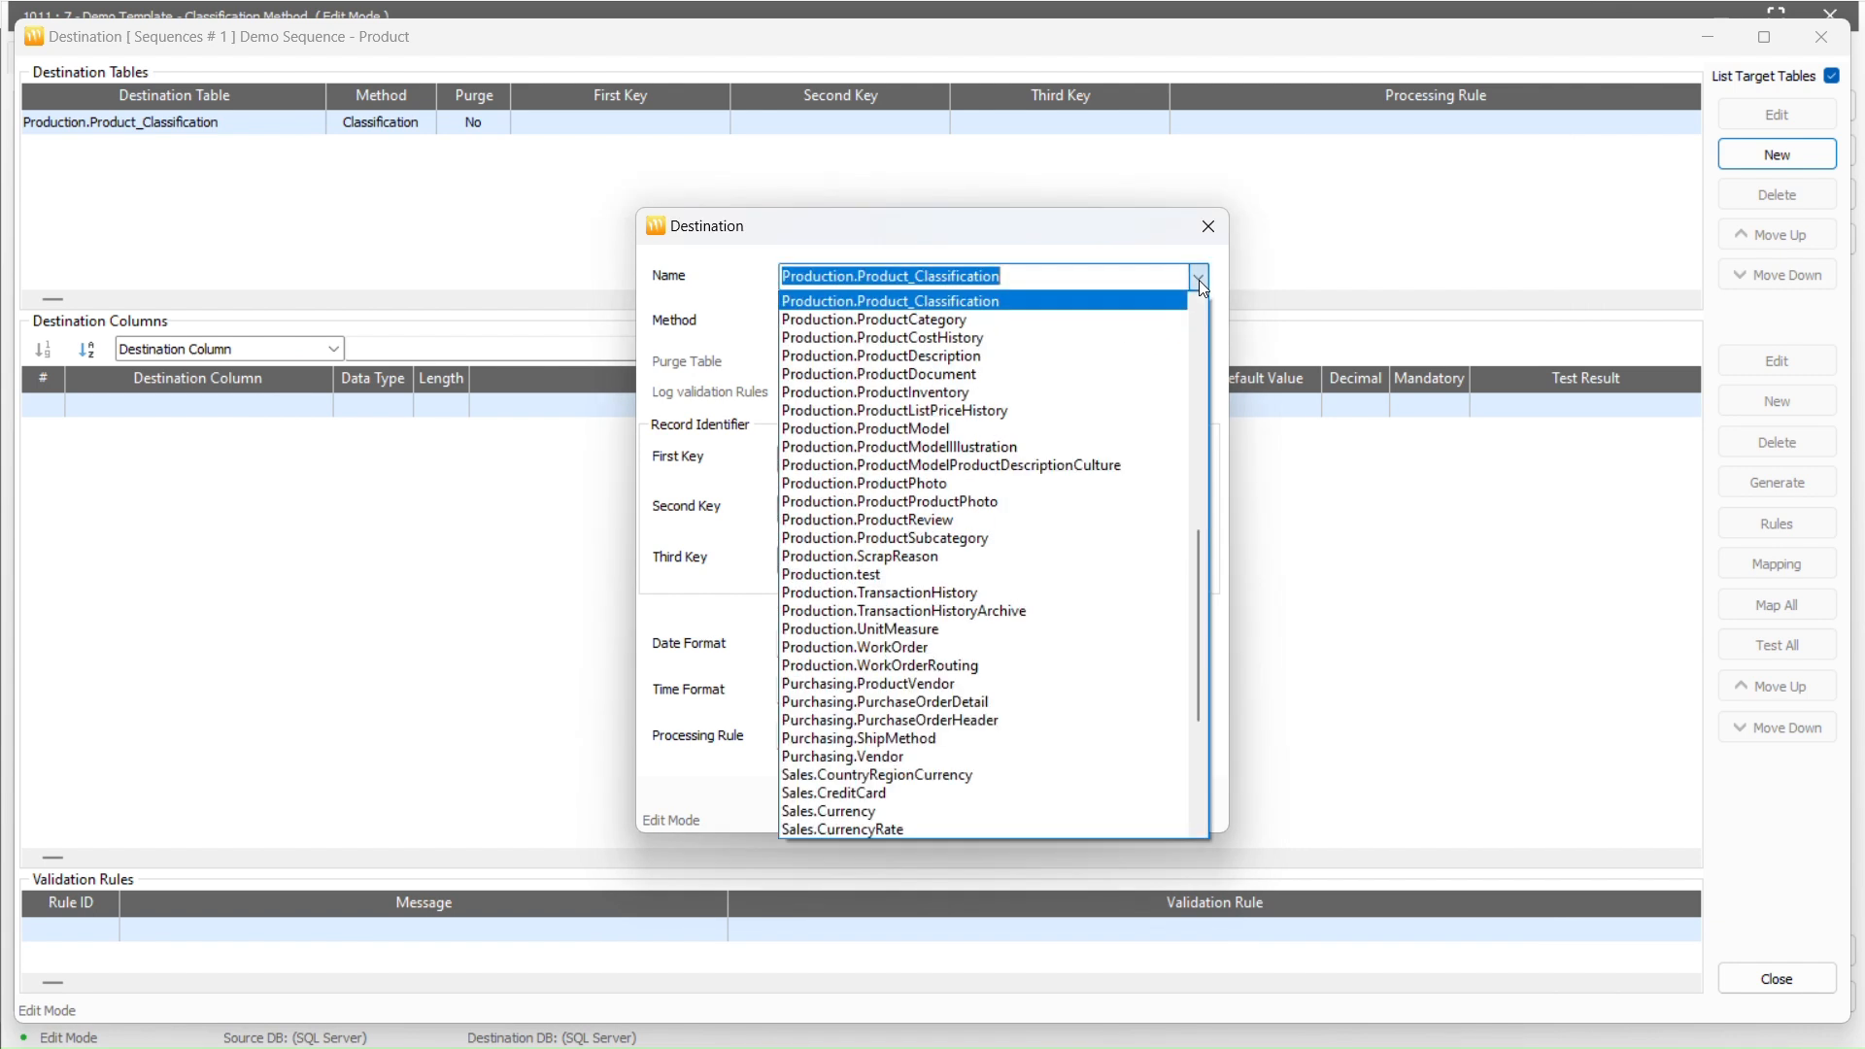
click(1127, 303)
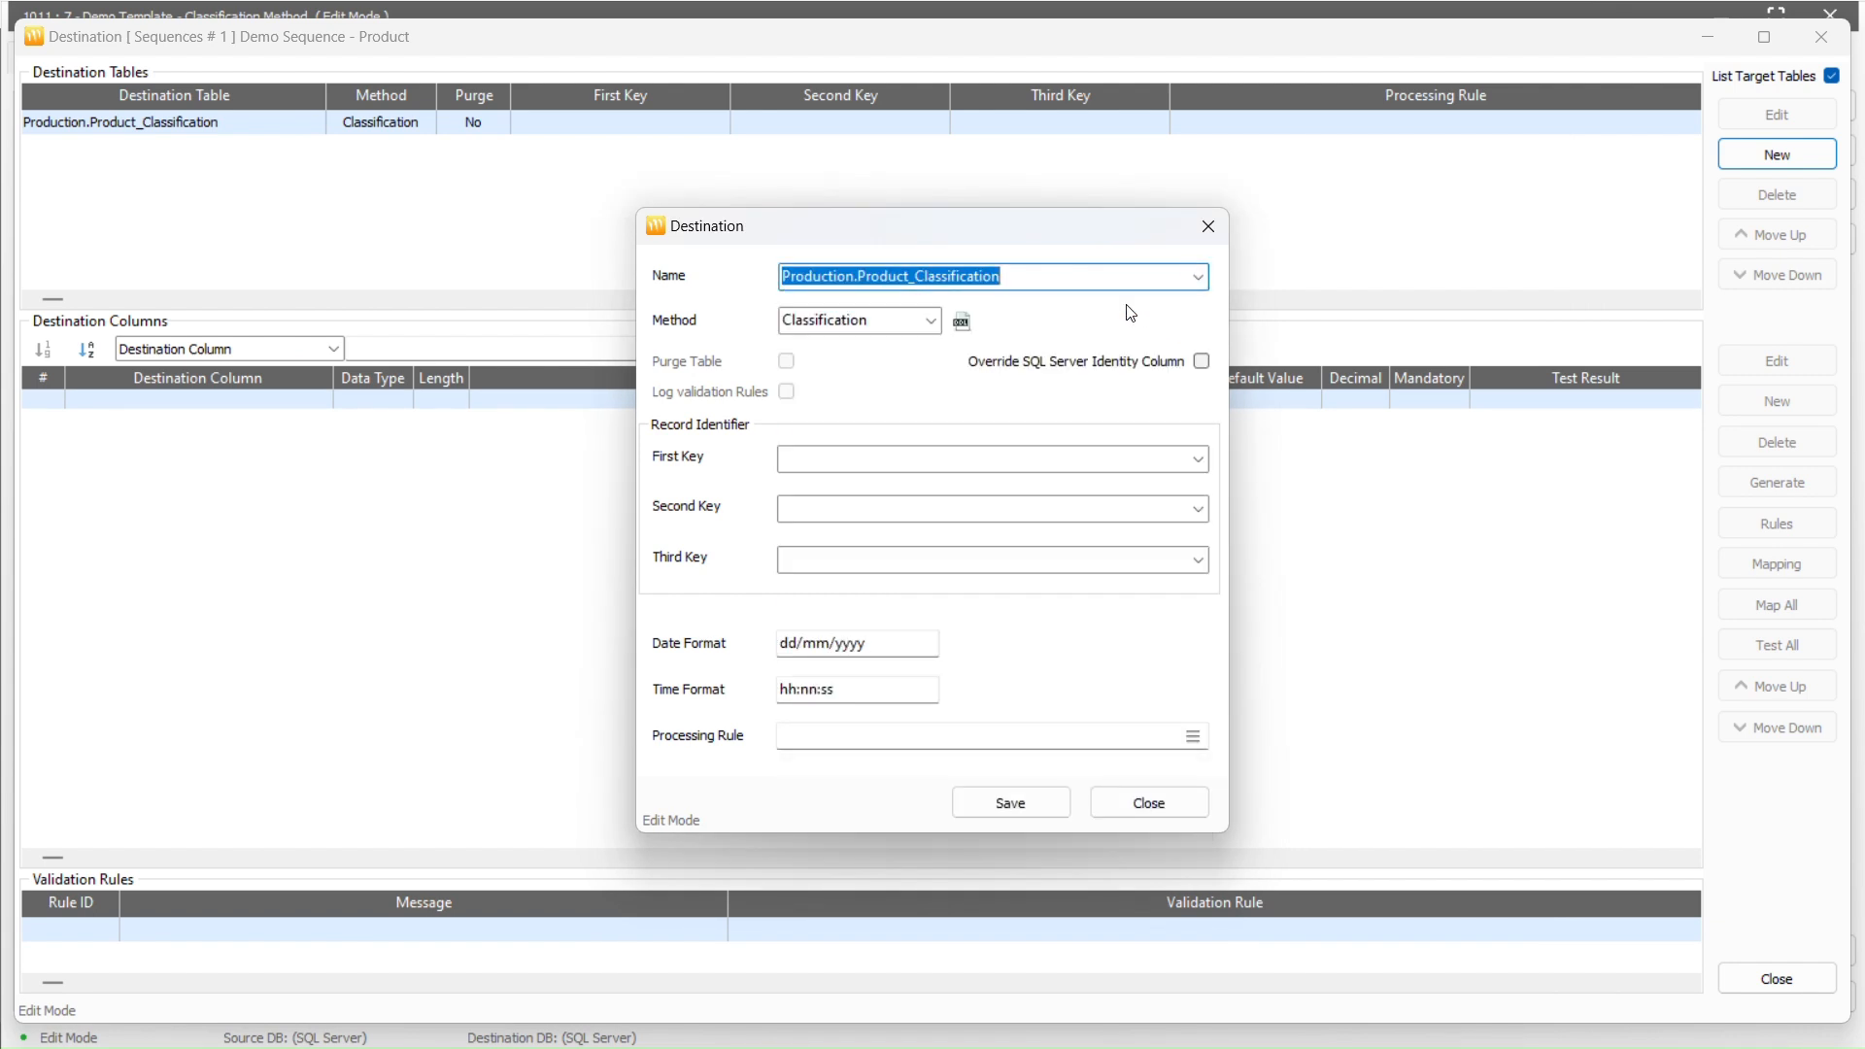
click(932, 323)
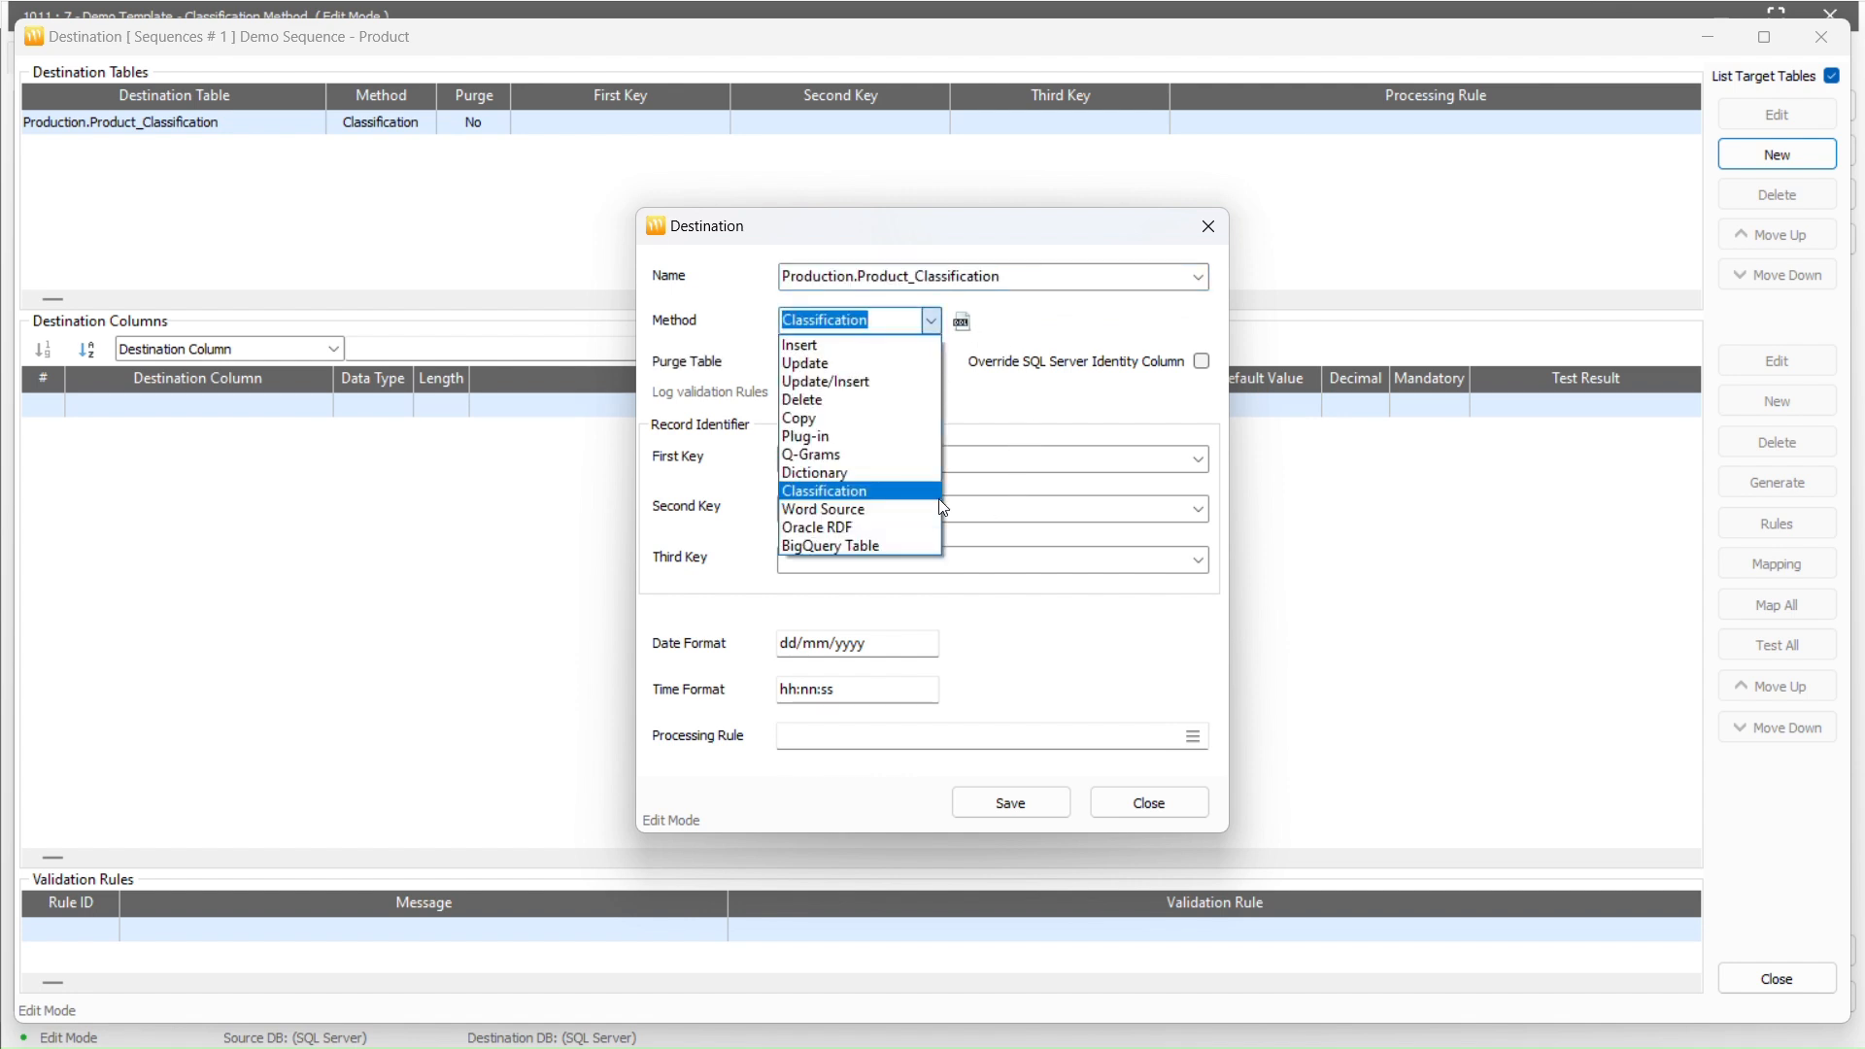
click(921, 499)
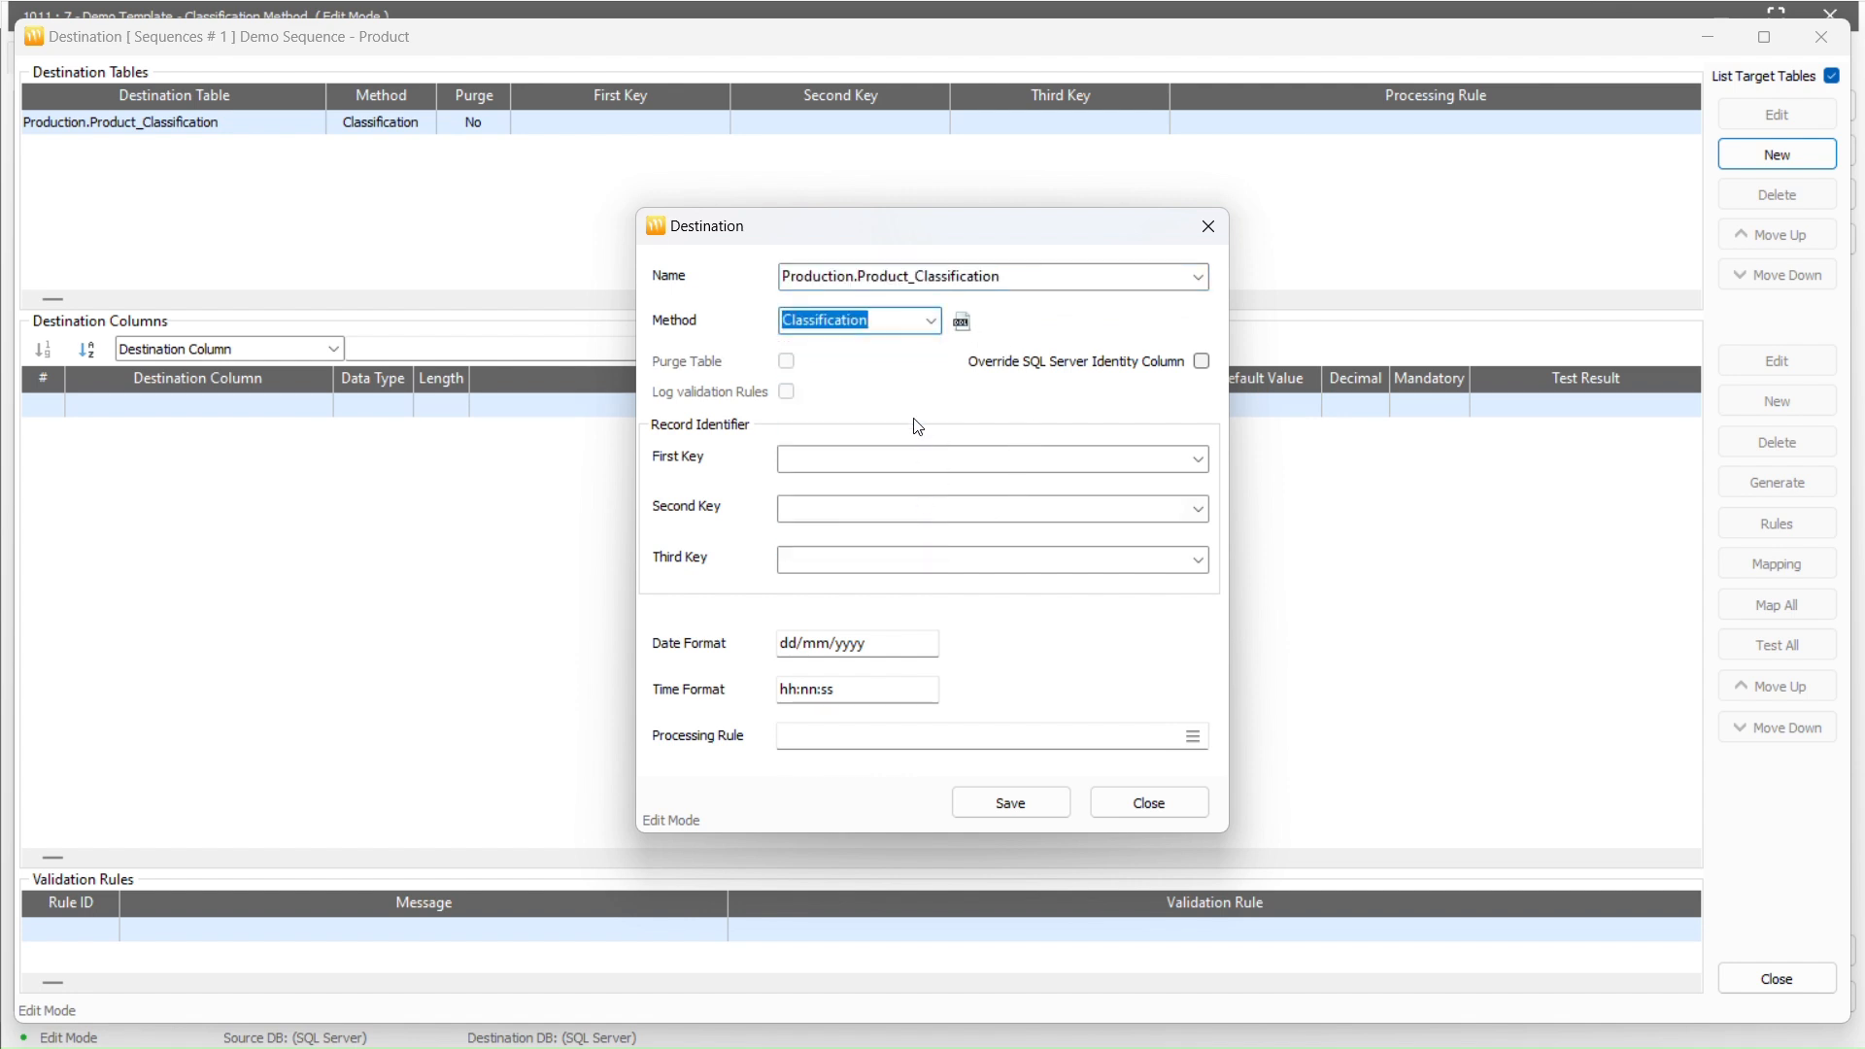
click(1205, 462)
click(1193, 521)
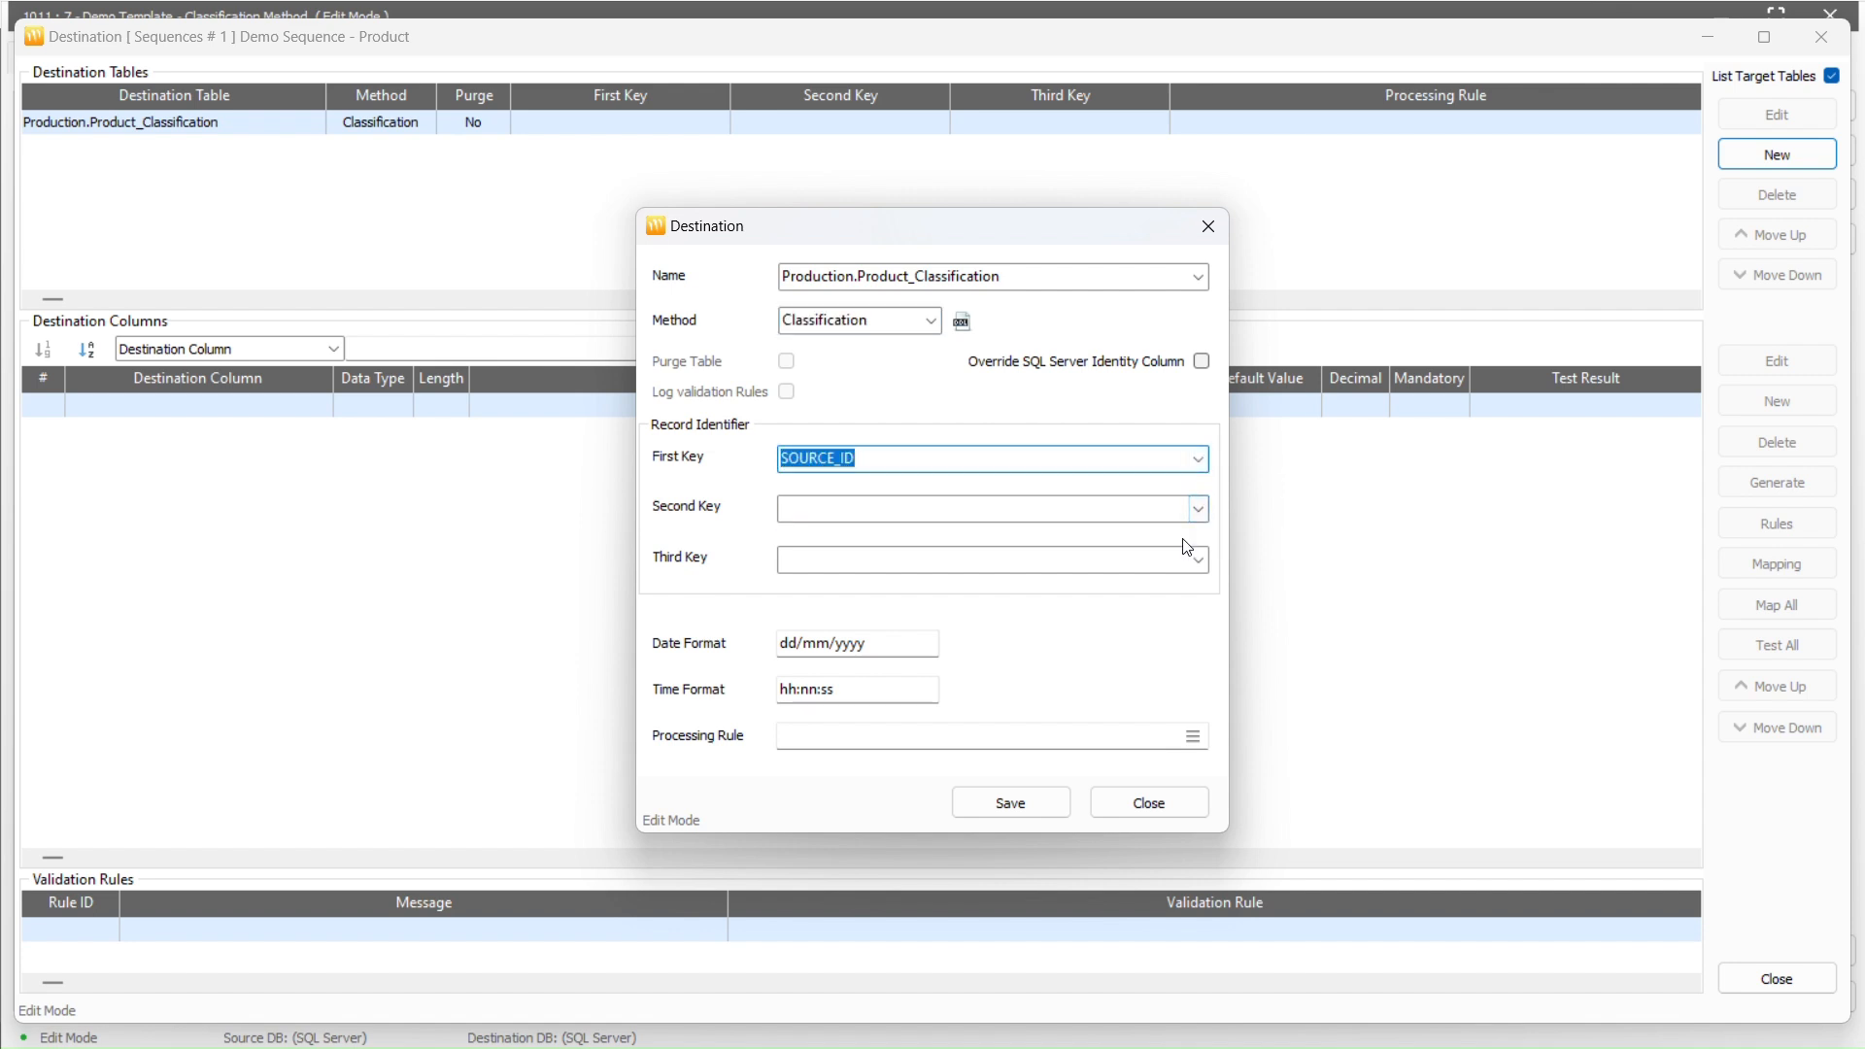
click(1014, 803)
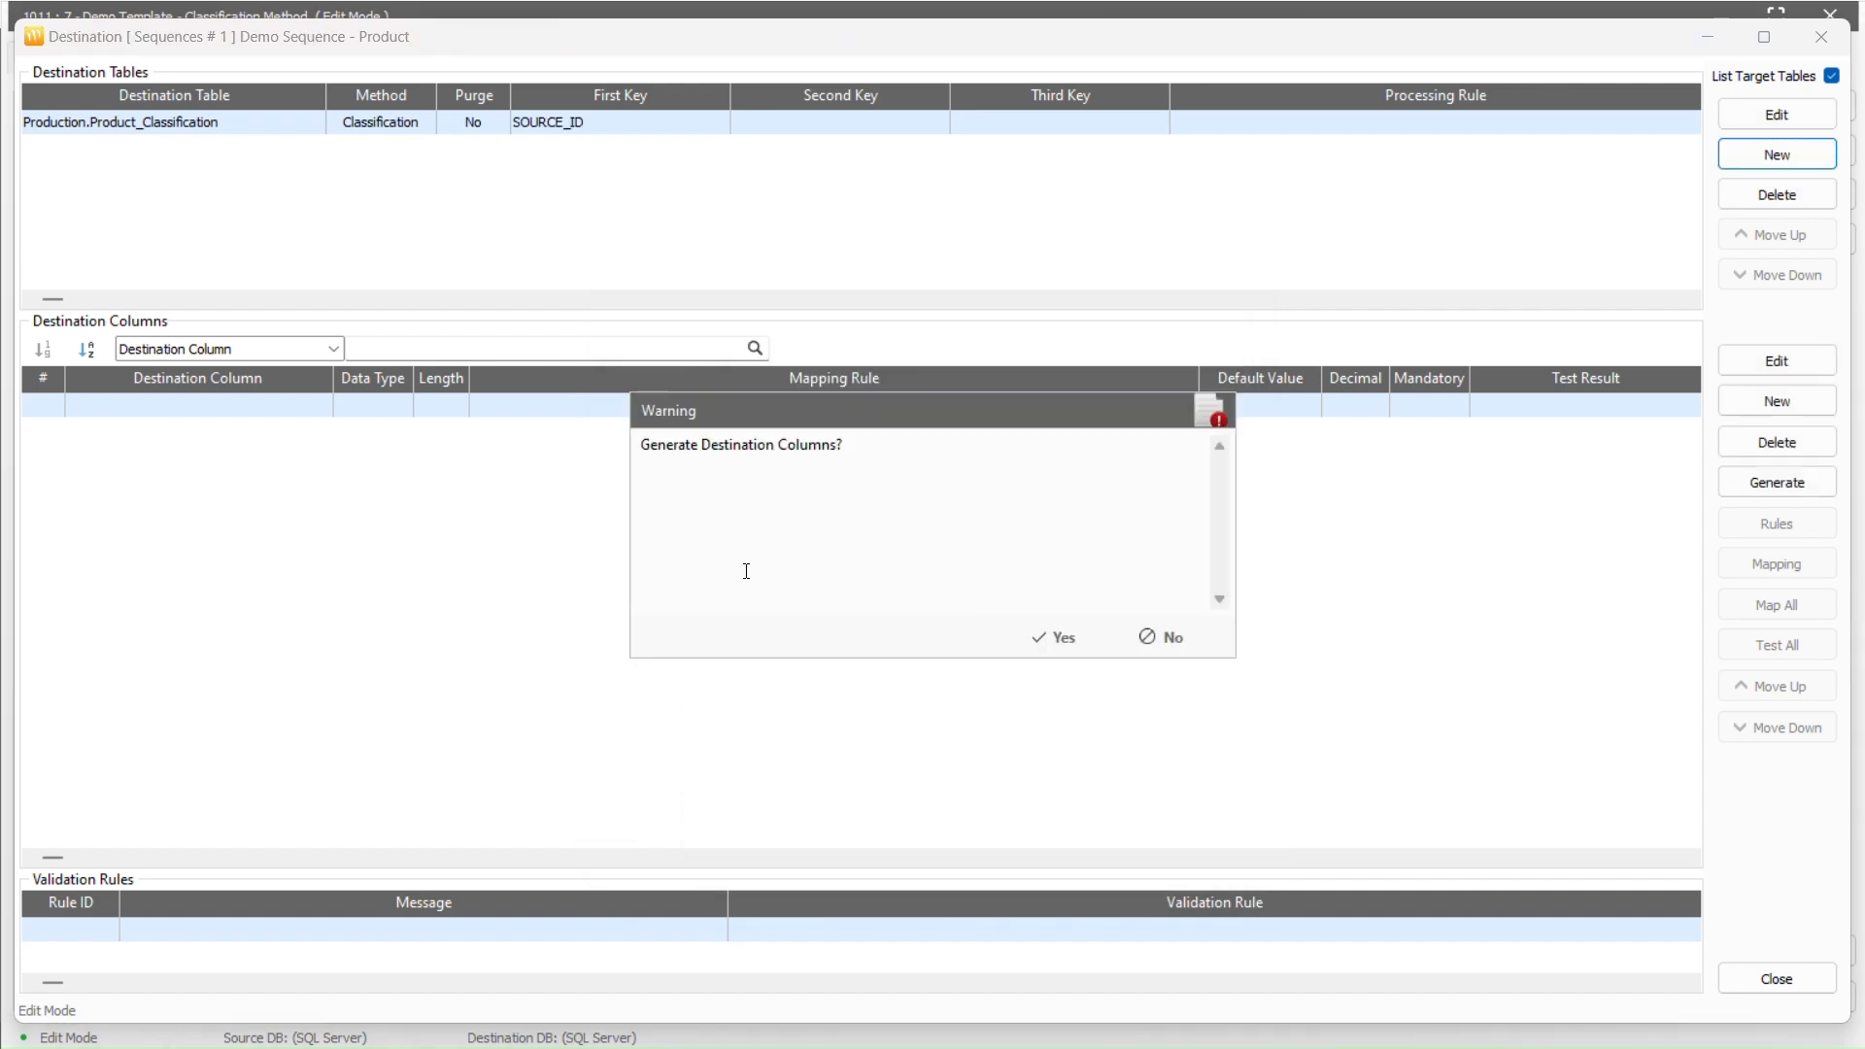
click(1057, 638)
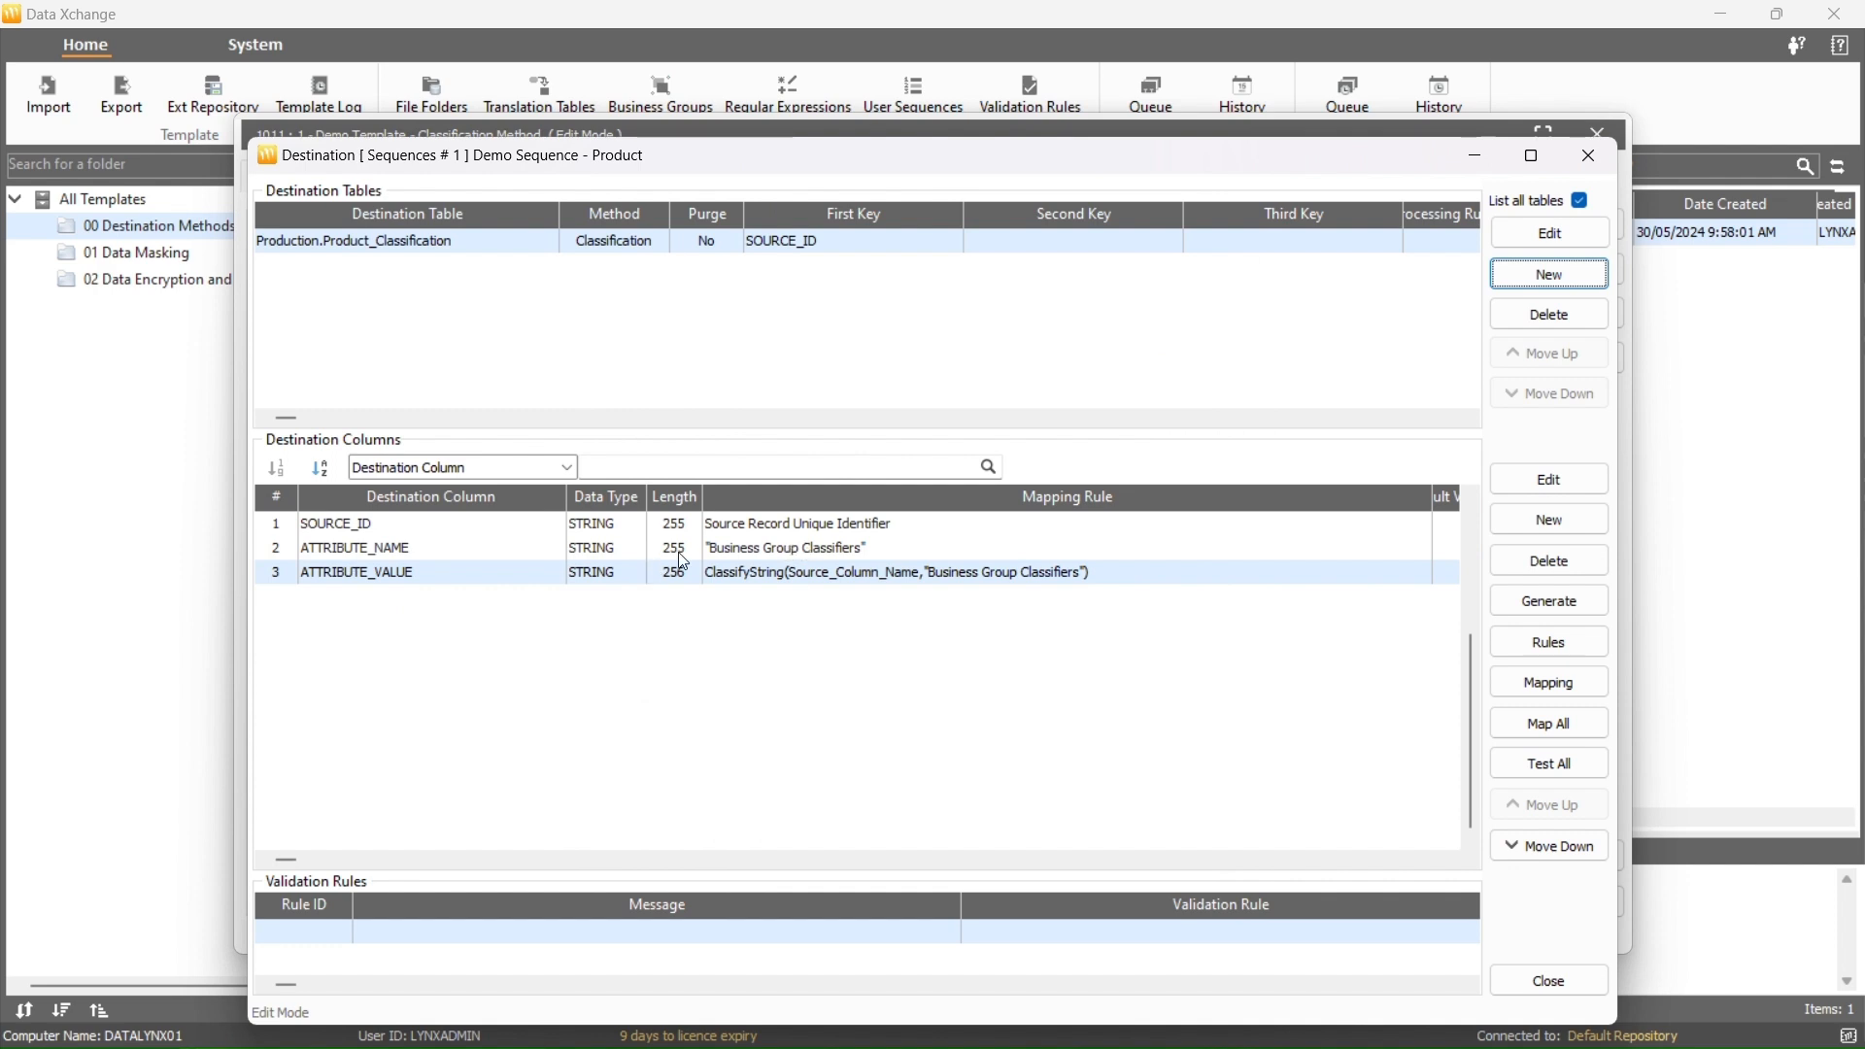
- Replace the SOURCE_ID column's mapping rule with the source column PRODUCTID, validate the rule and accept it
double_click(772, 526)
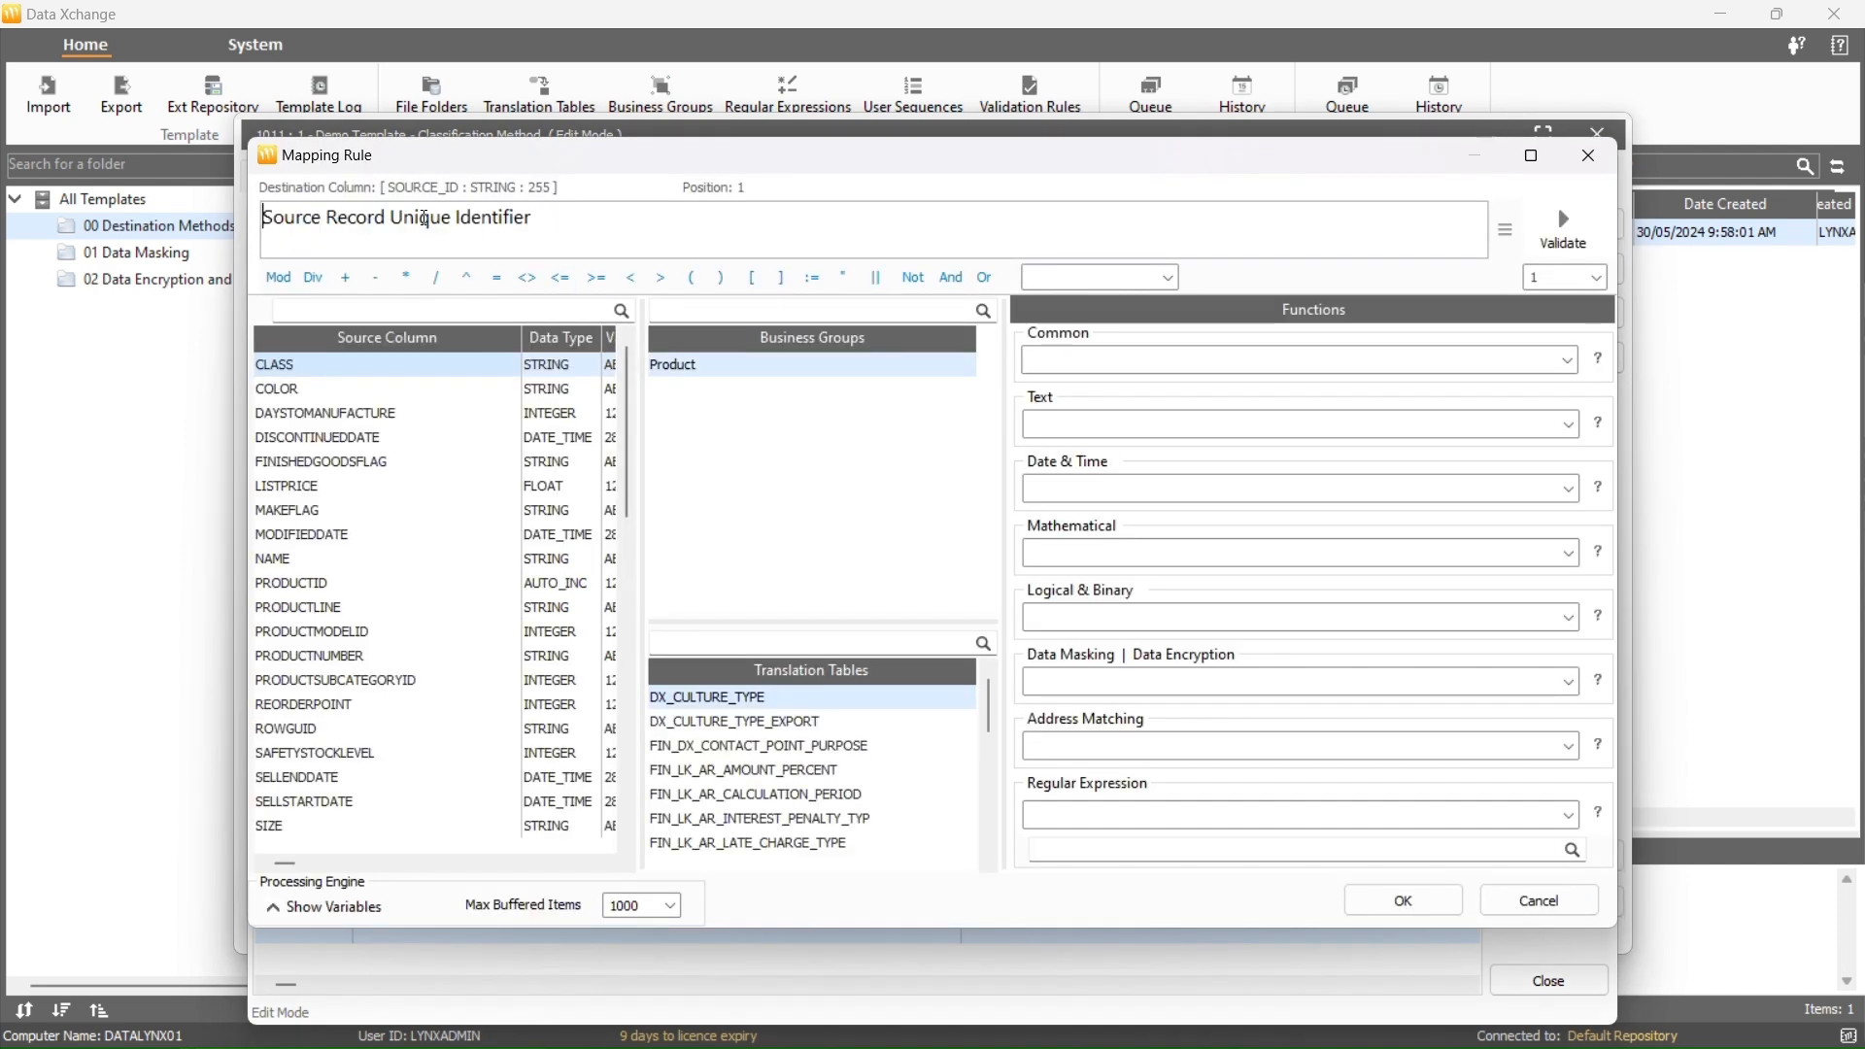
key(ctrl+a)
key(Delete)
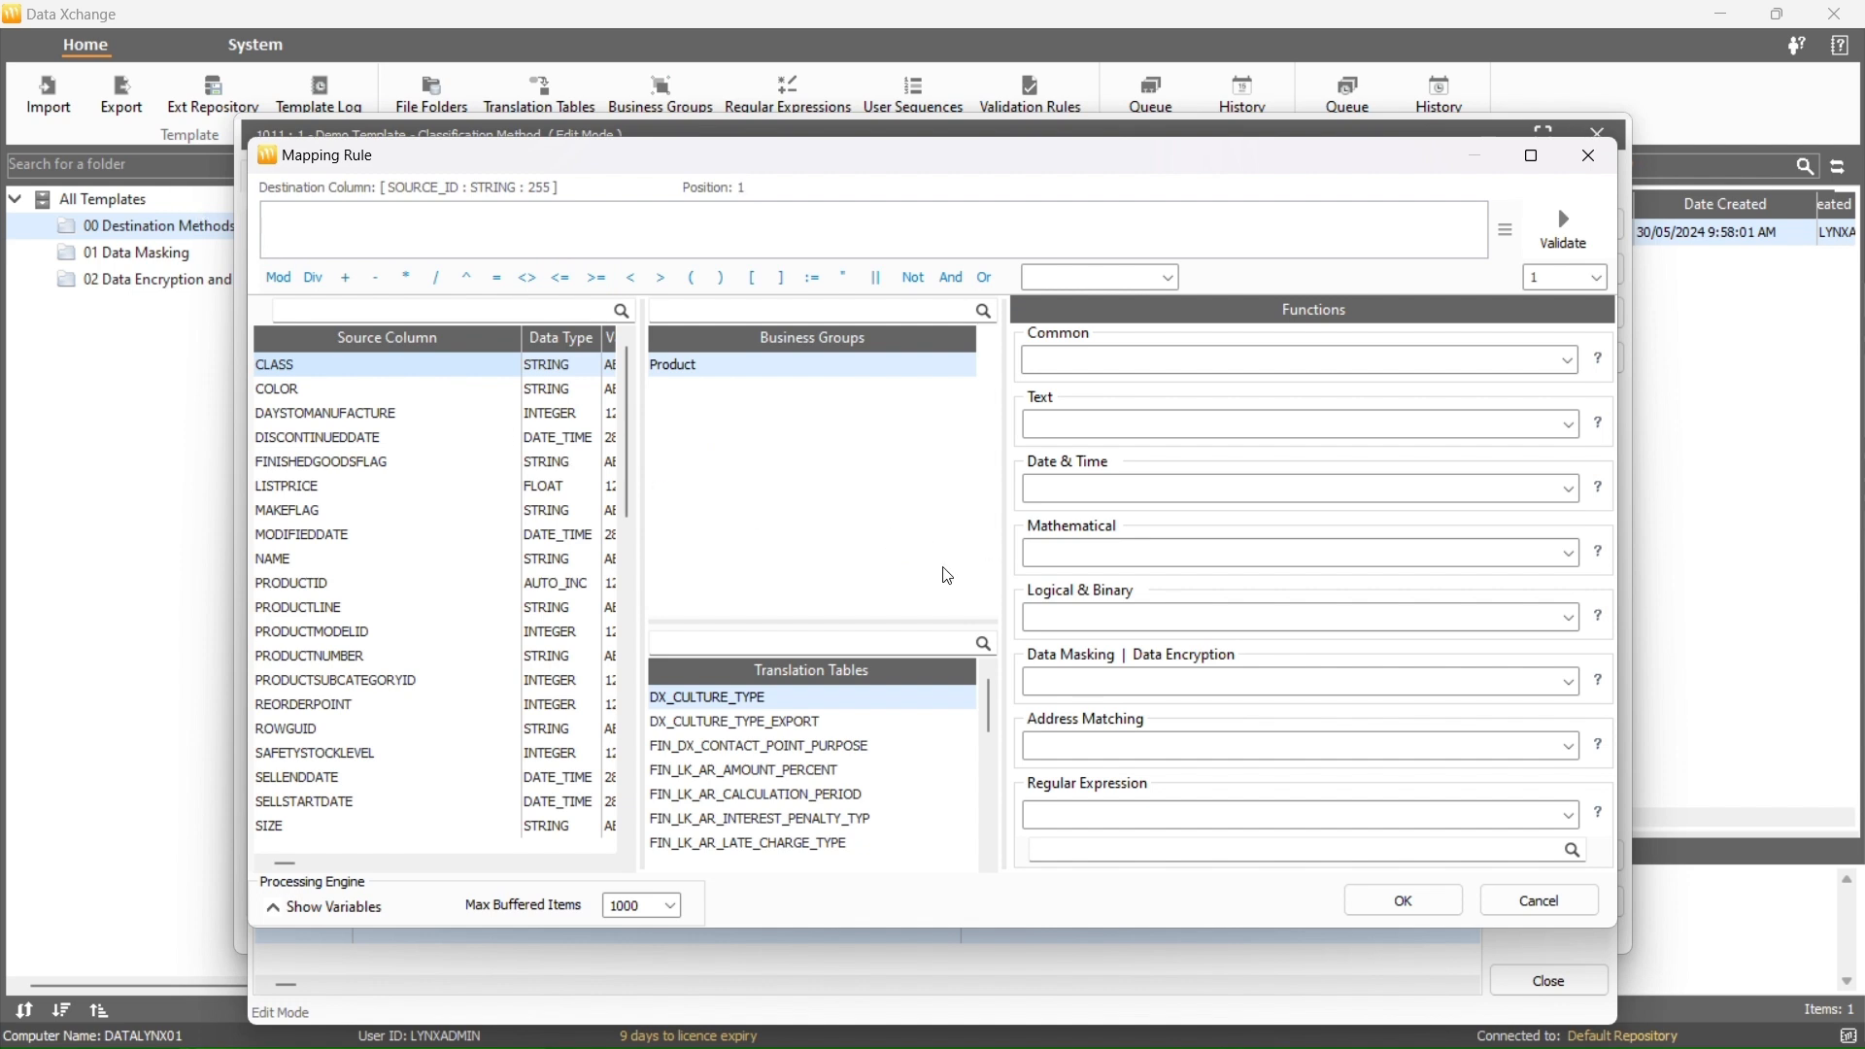
click(447, 680)
click(428, 729)
click(322, 584)
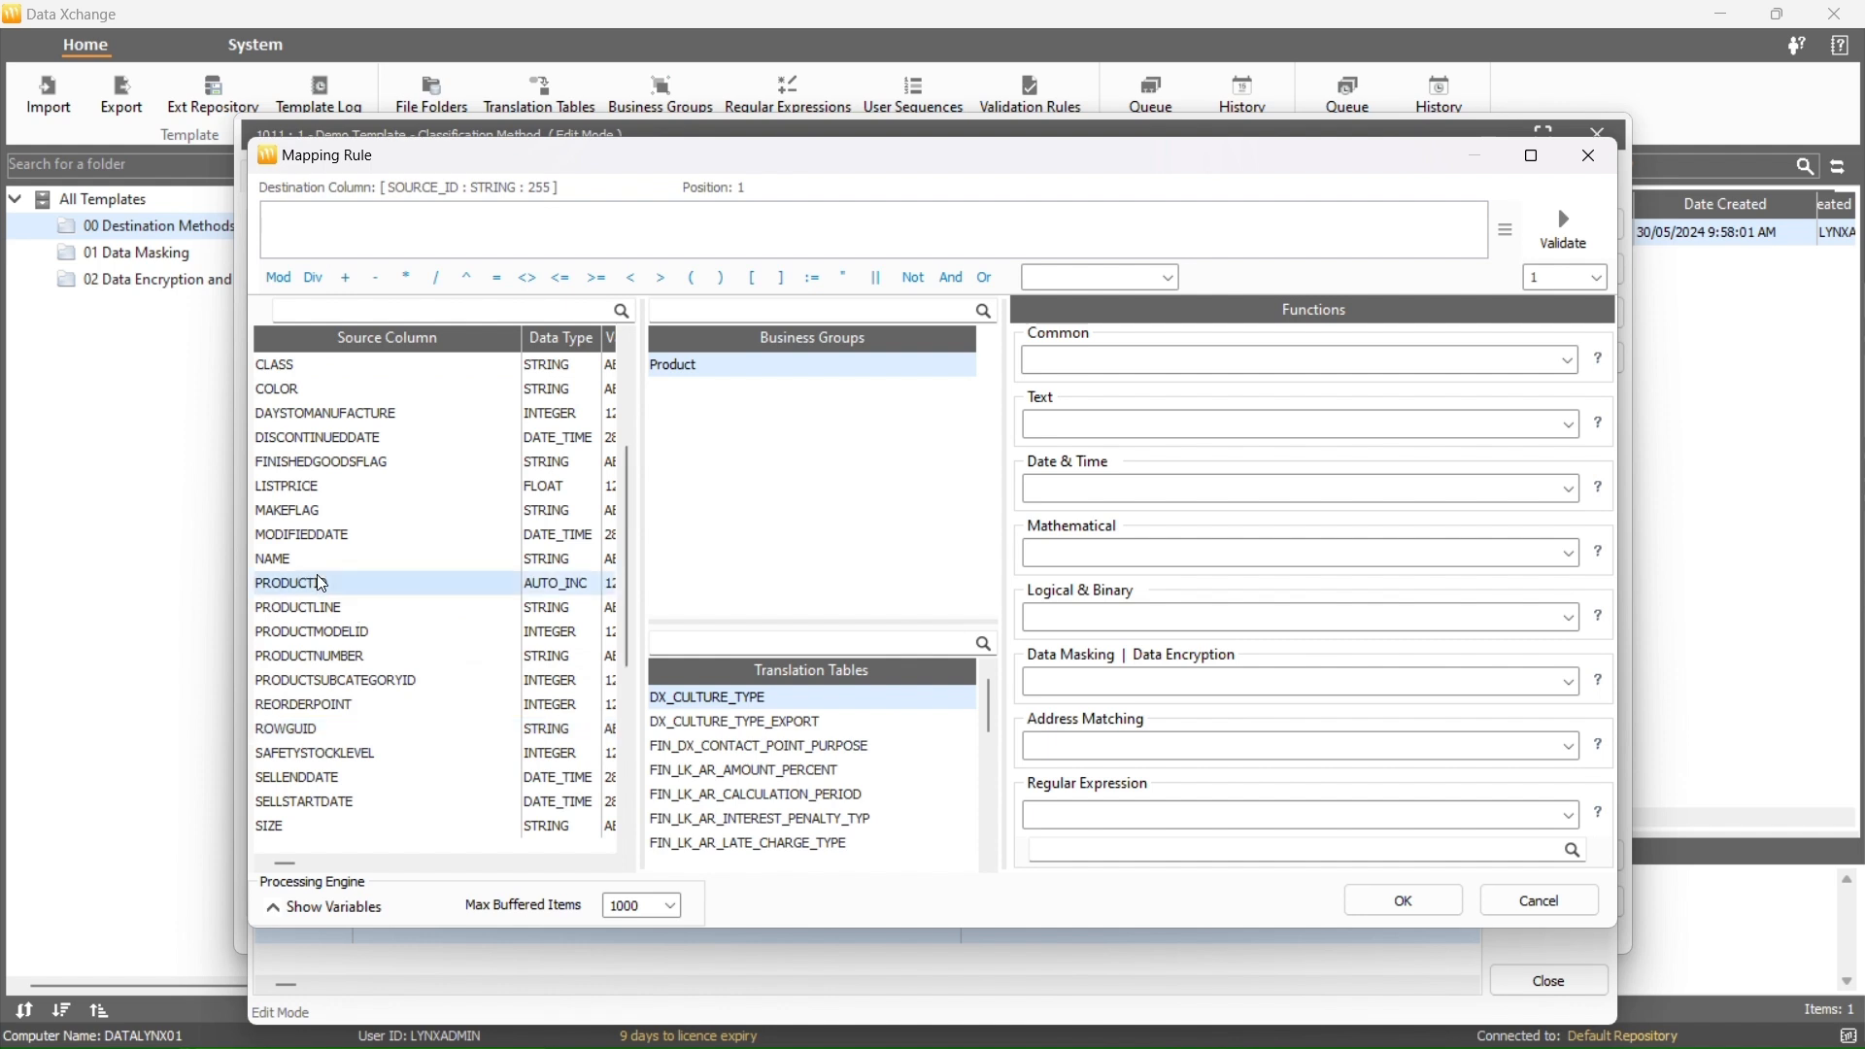
double_click(323, 584)
click(1558, 237)
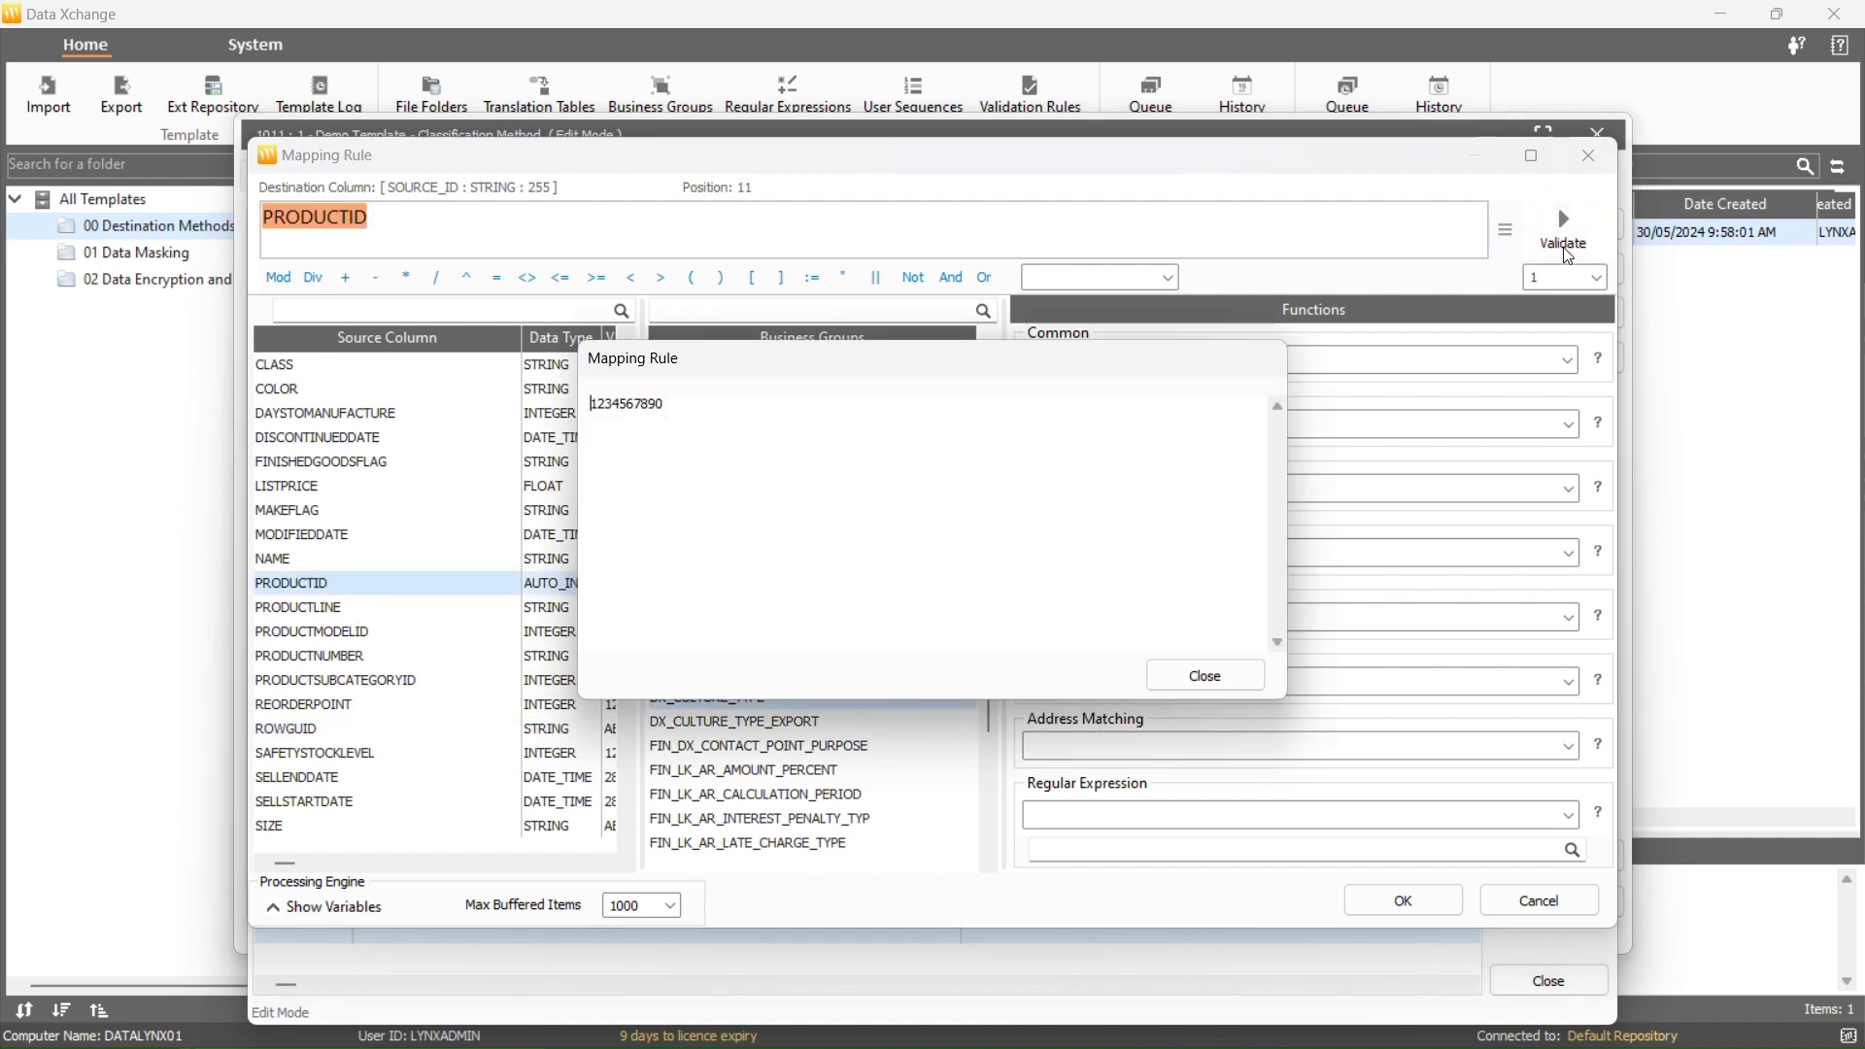
click(1205, 675)
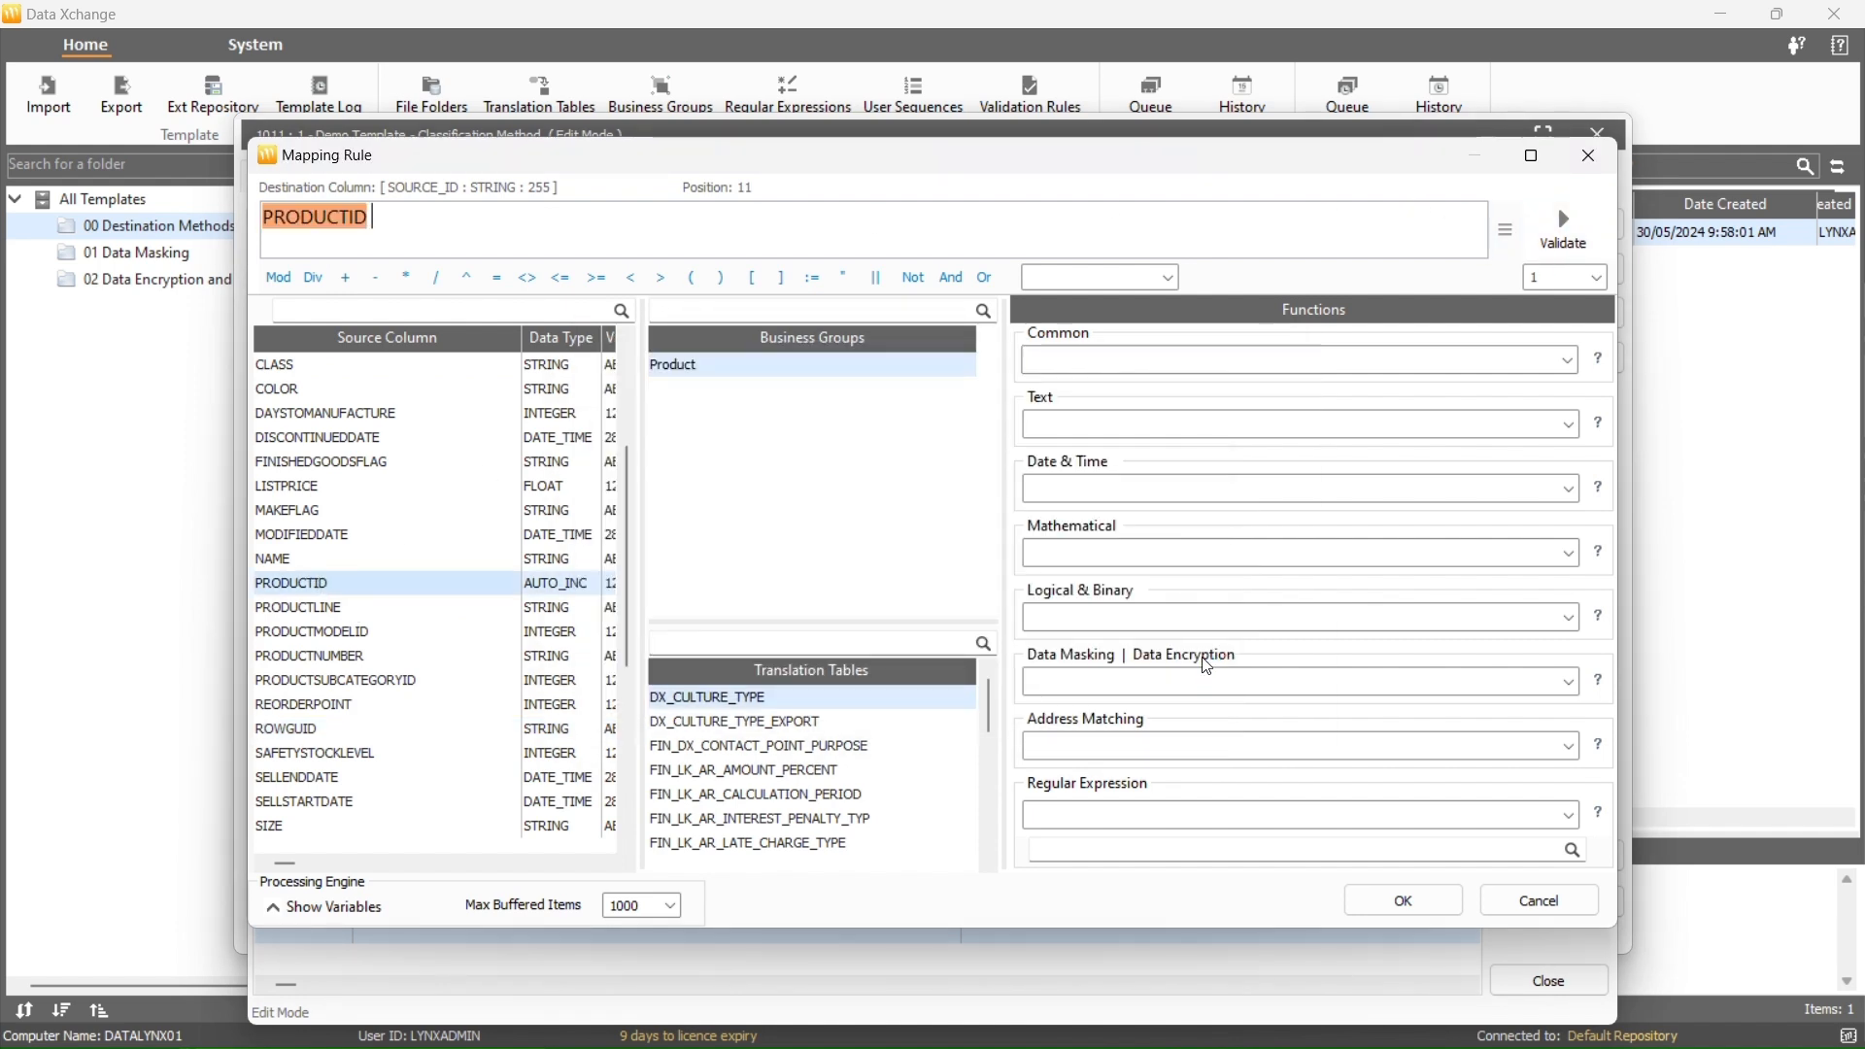
click(1406, 901)
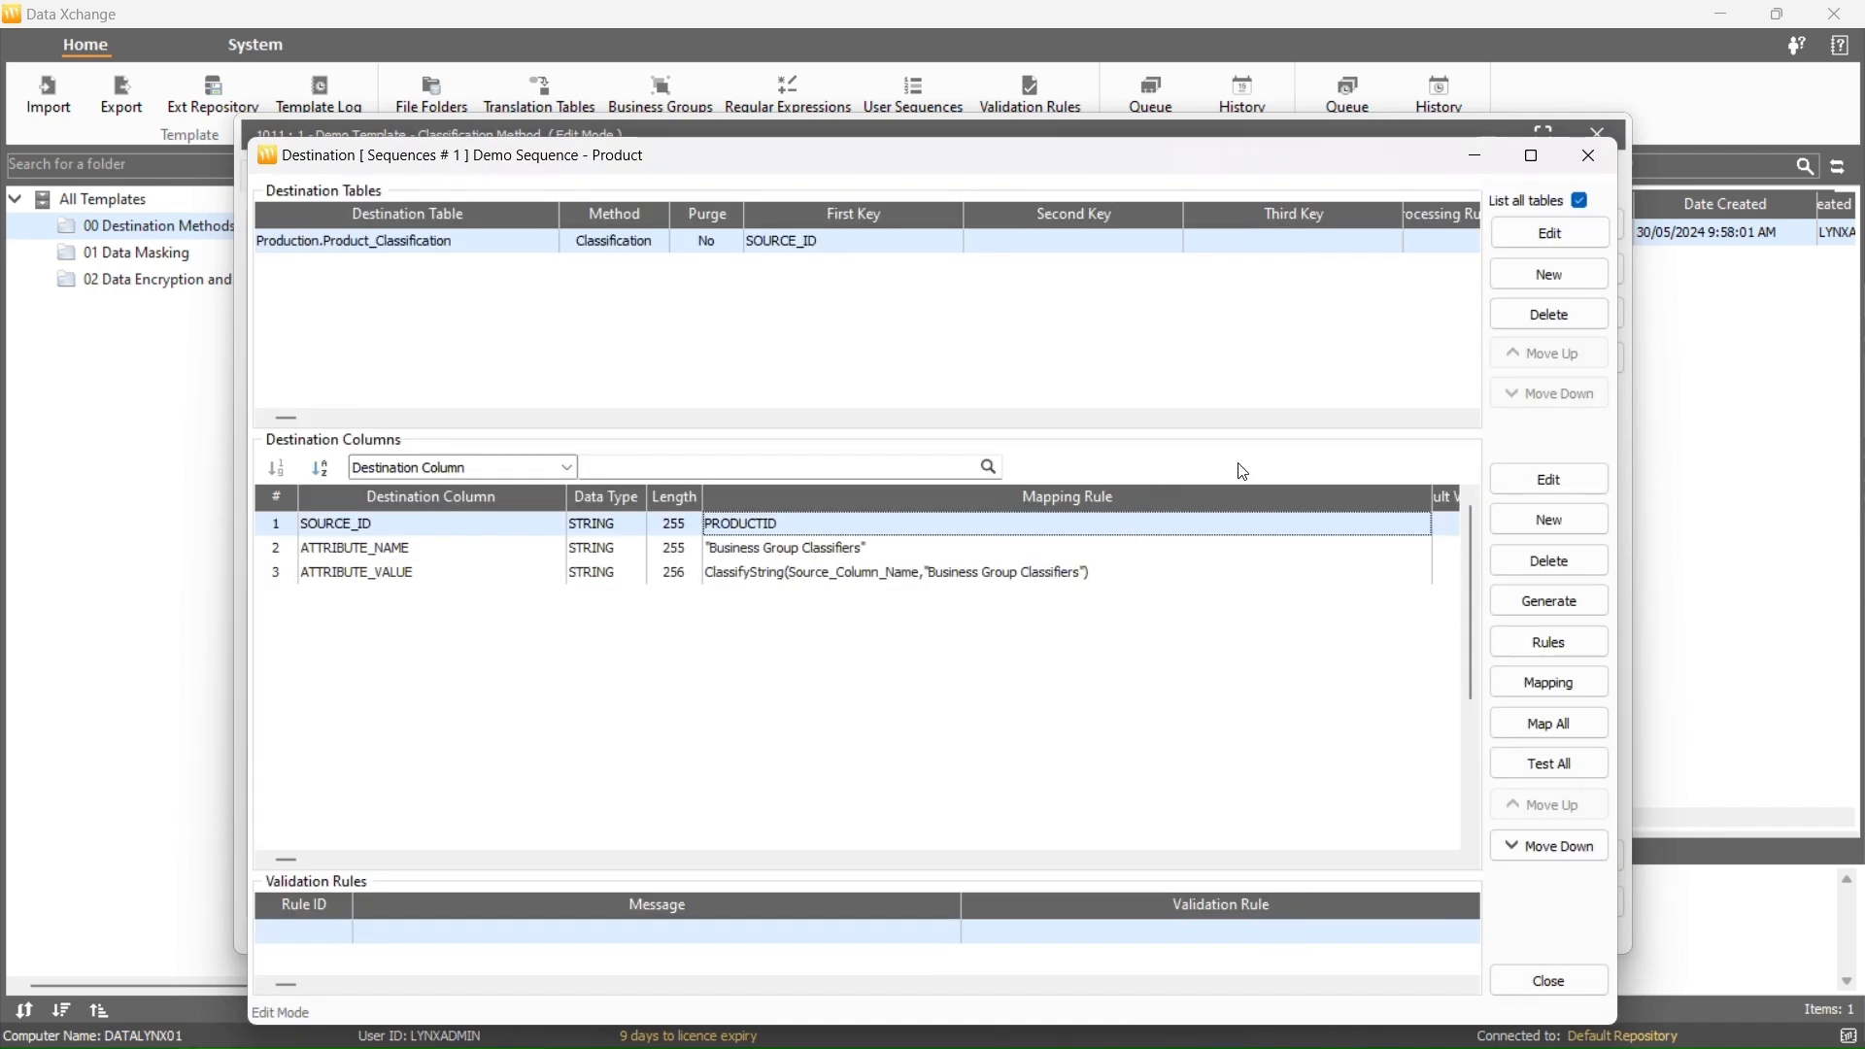
- Open the mapping rule of the ATTRIBUTE_NAME destination column in an enlarged editor
click(1042, 553)
double_click(1046, 554)
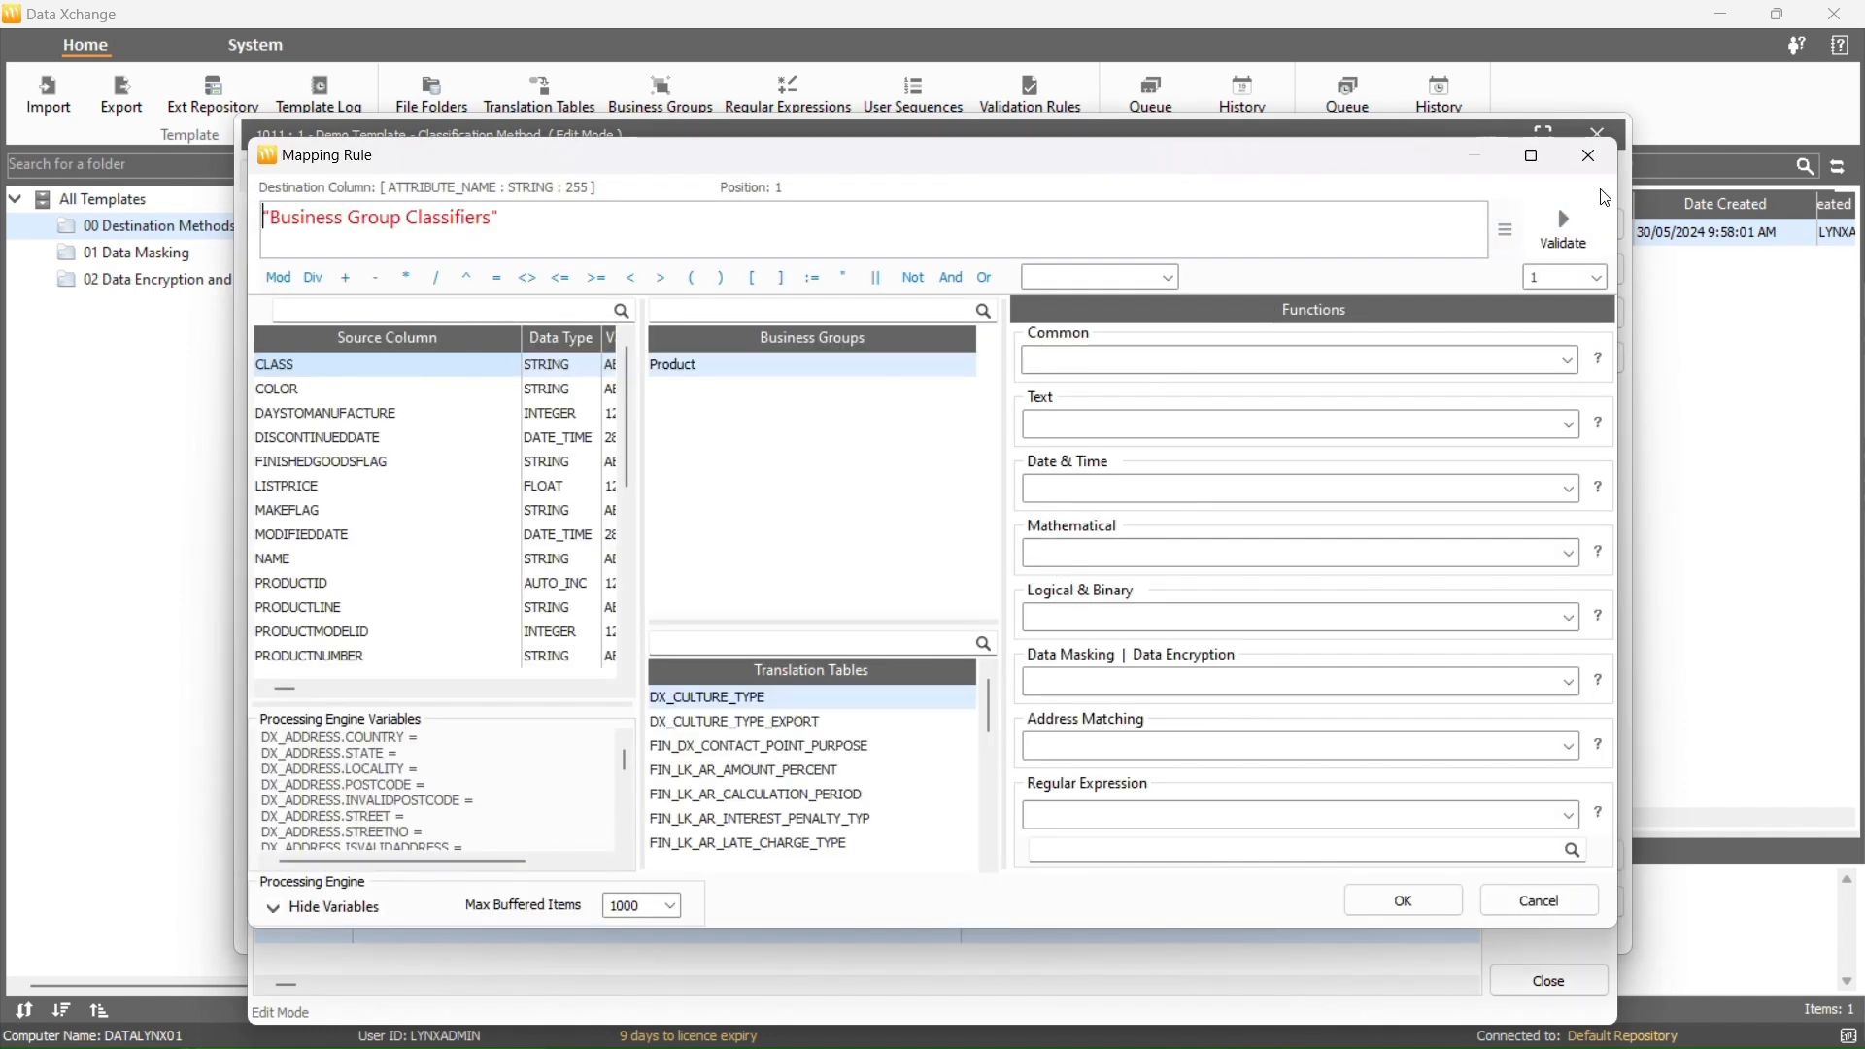
click(1532, 157)
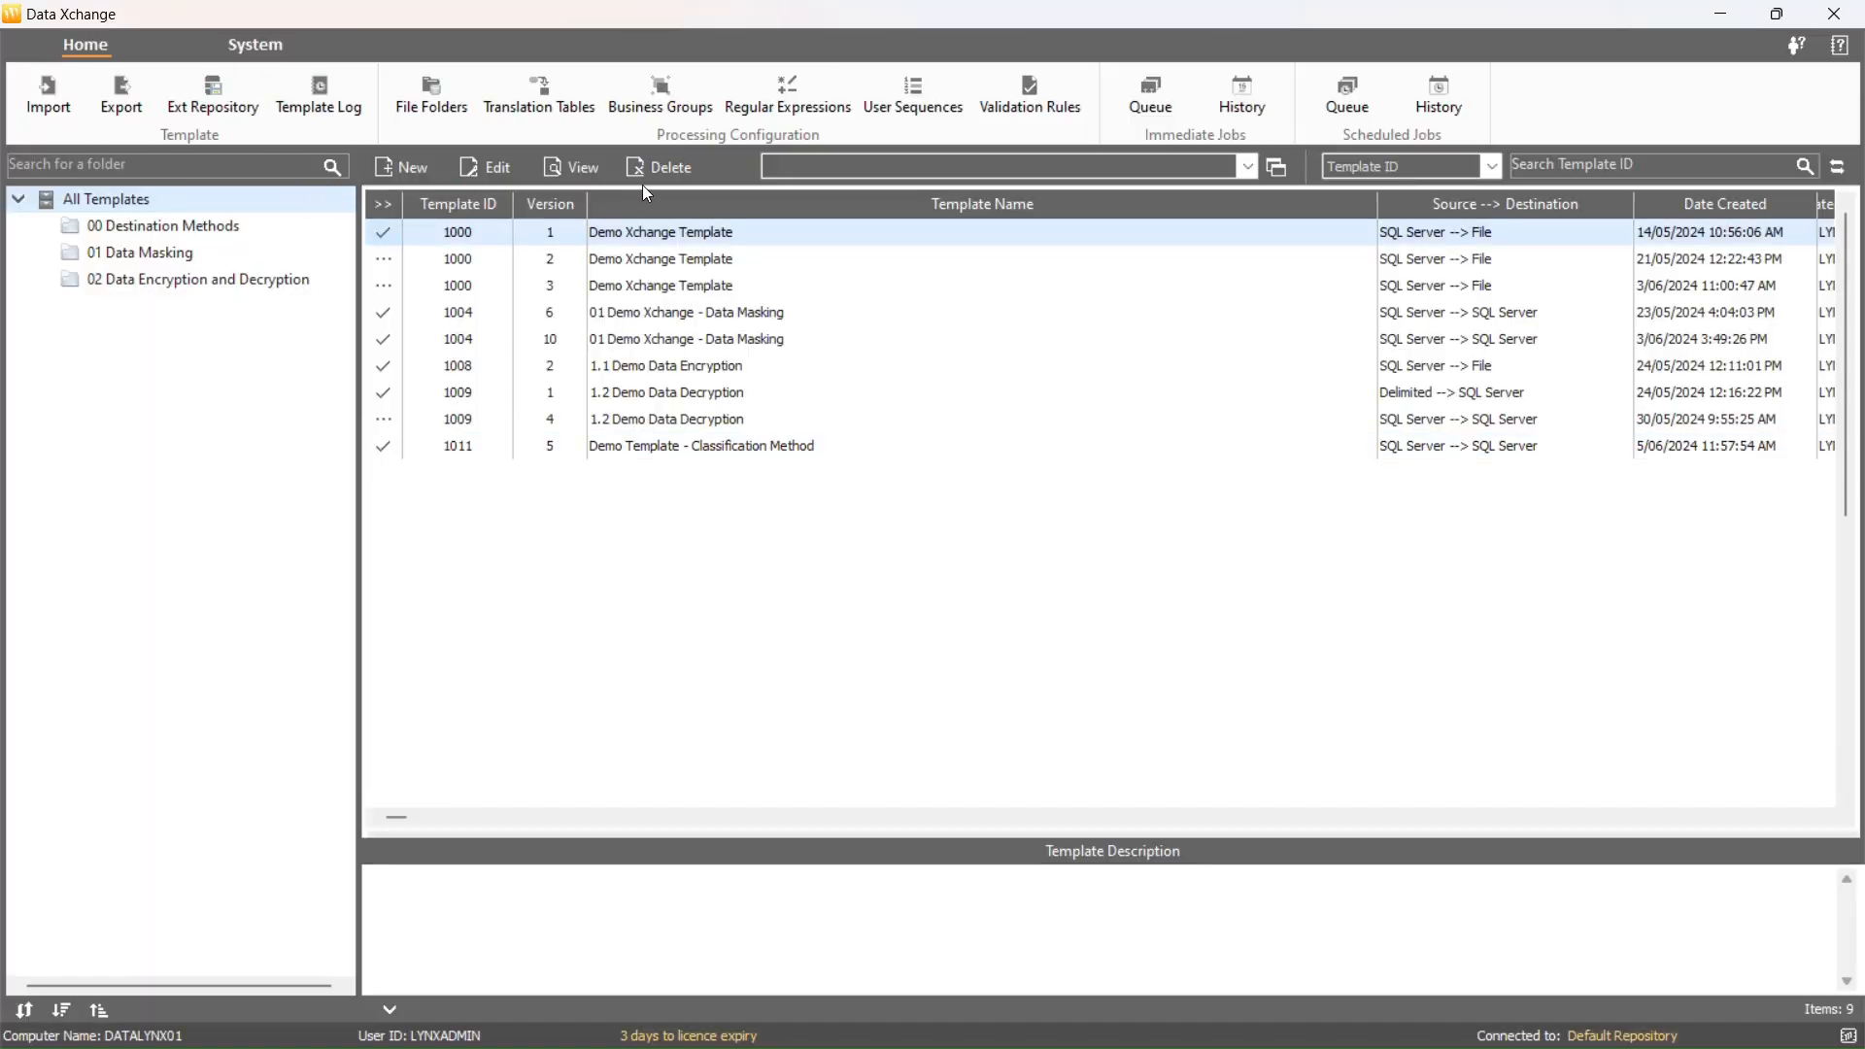
- Open the business groups configuration, and check the product category, colour and size CSV files in C:\temp\BusinessGroups in File Explorer
click(667, 117)
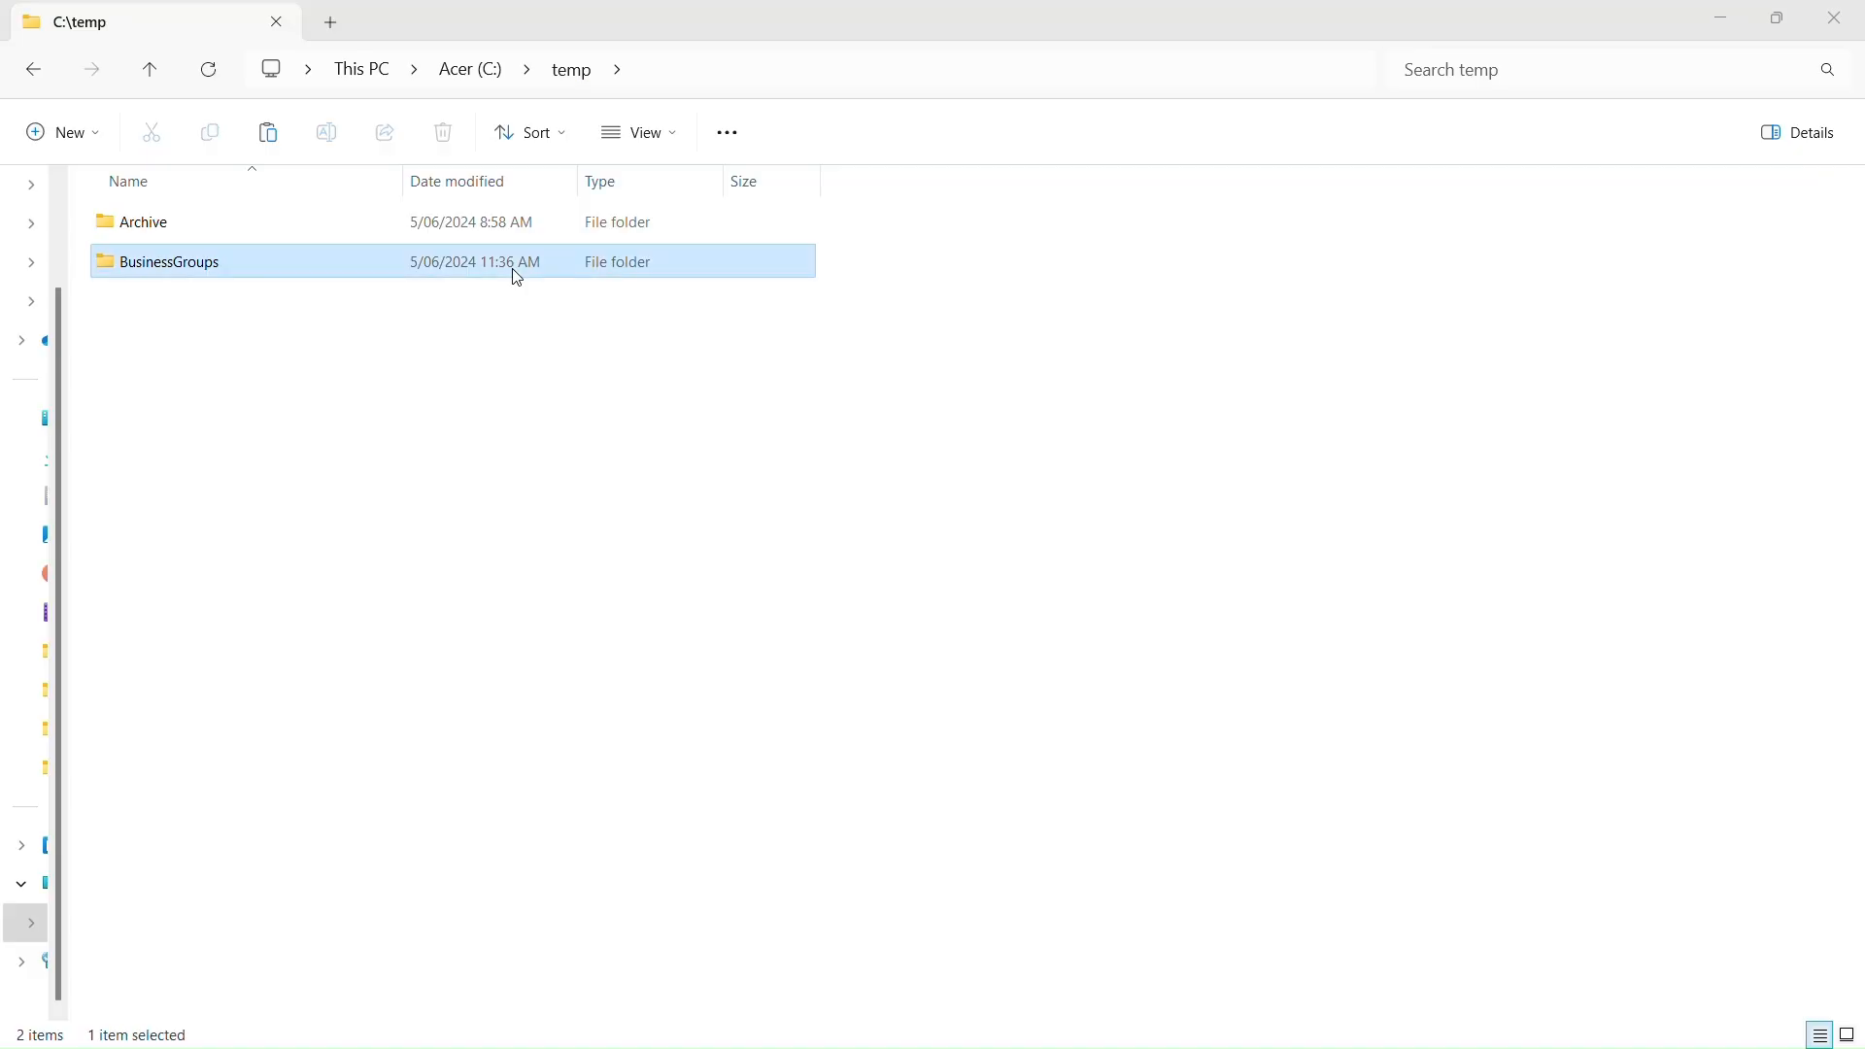
double_click(516, 275)
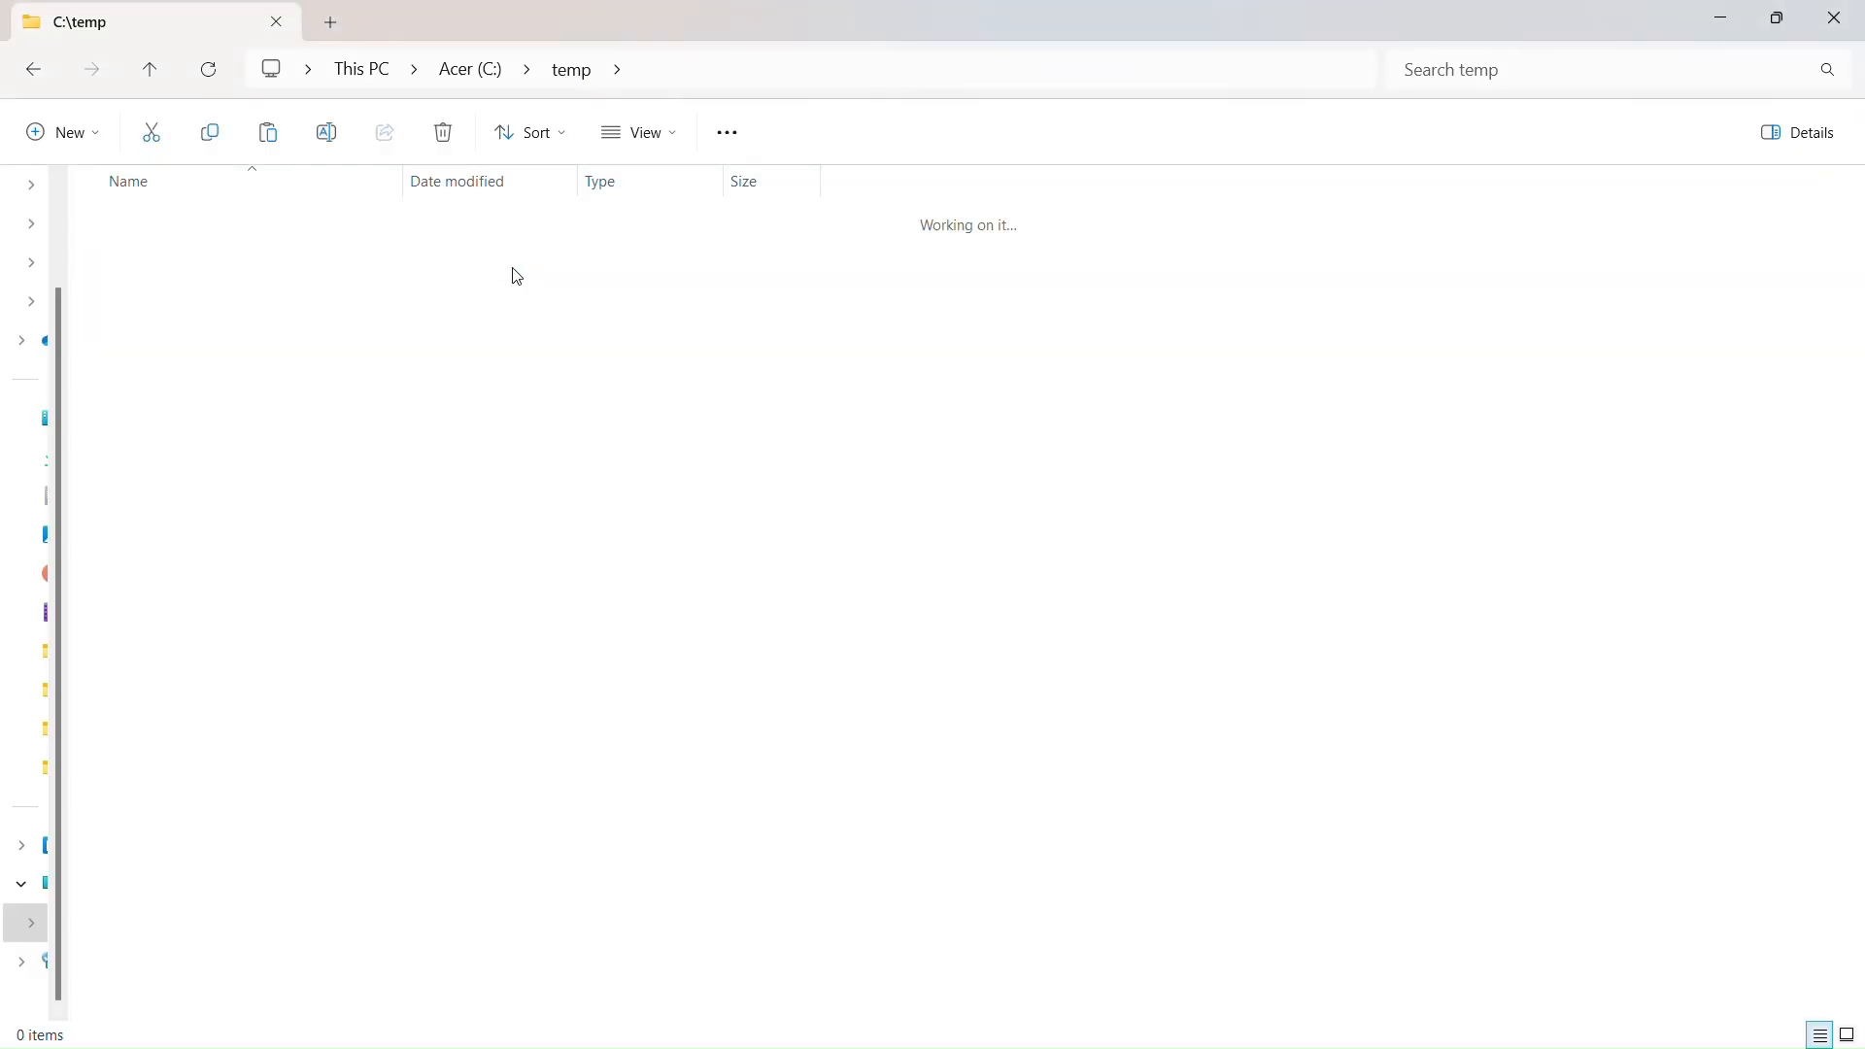
click(510, 237)
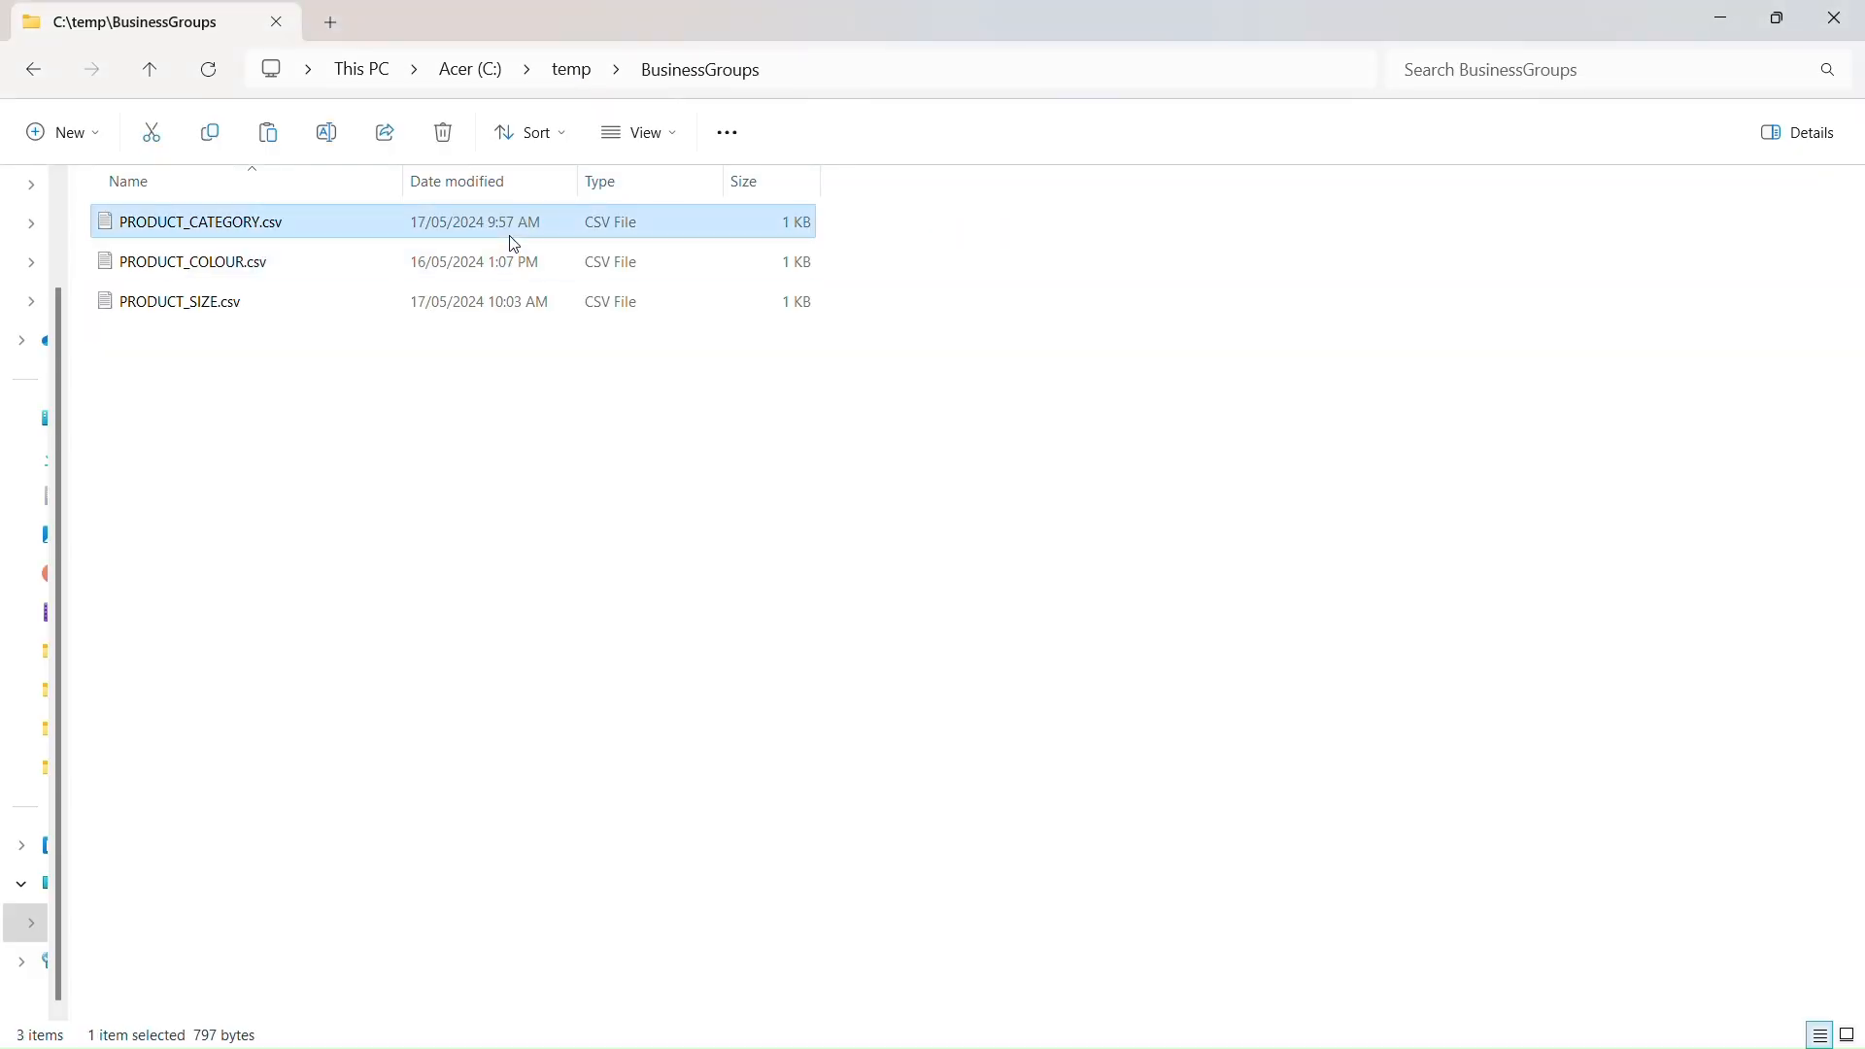
click(507, 279)
click(506, 304)
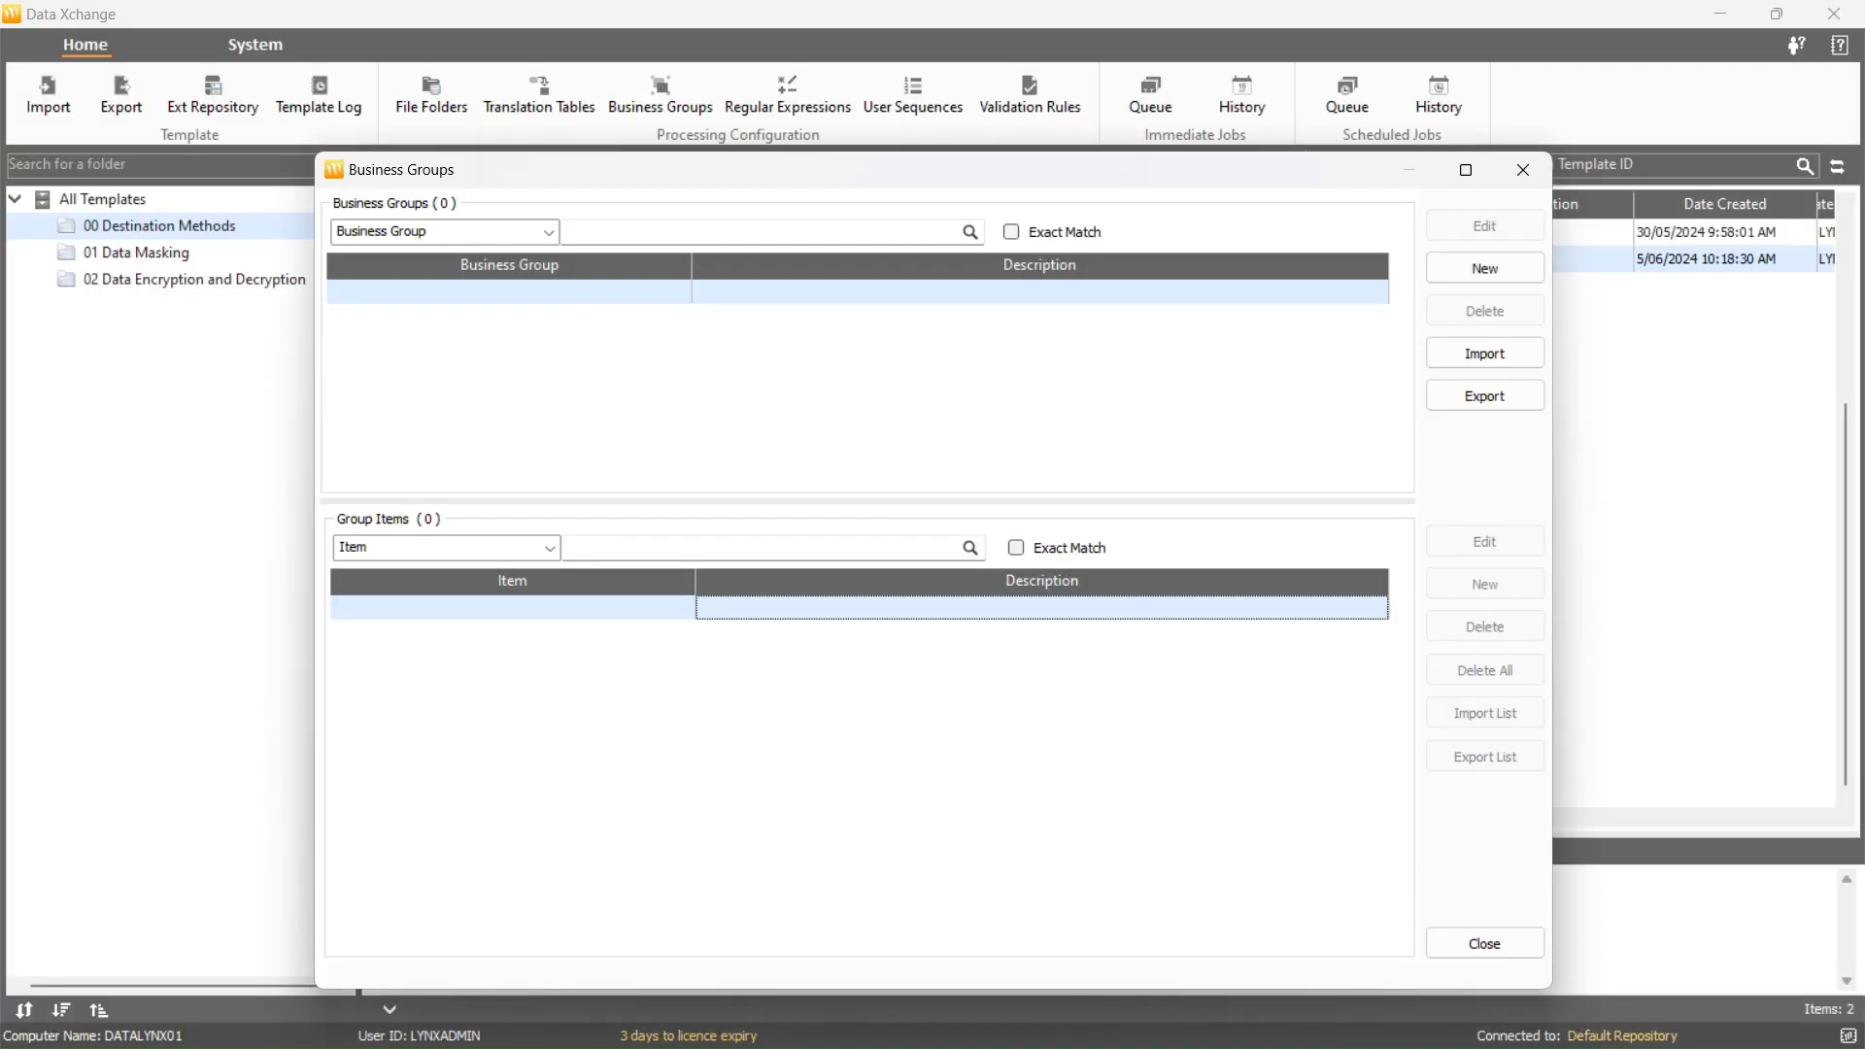
- Import the business groups from the C:\temp\BusinessGroups folder using the Merge option
click(1456, 361)
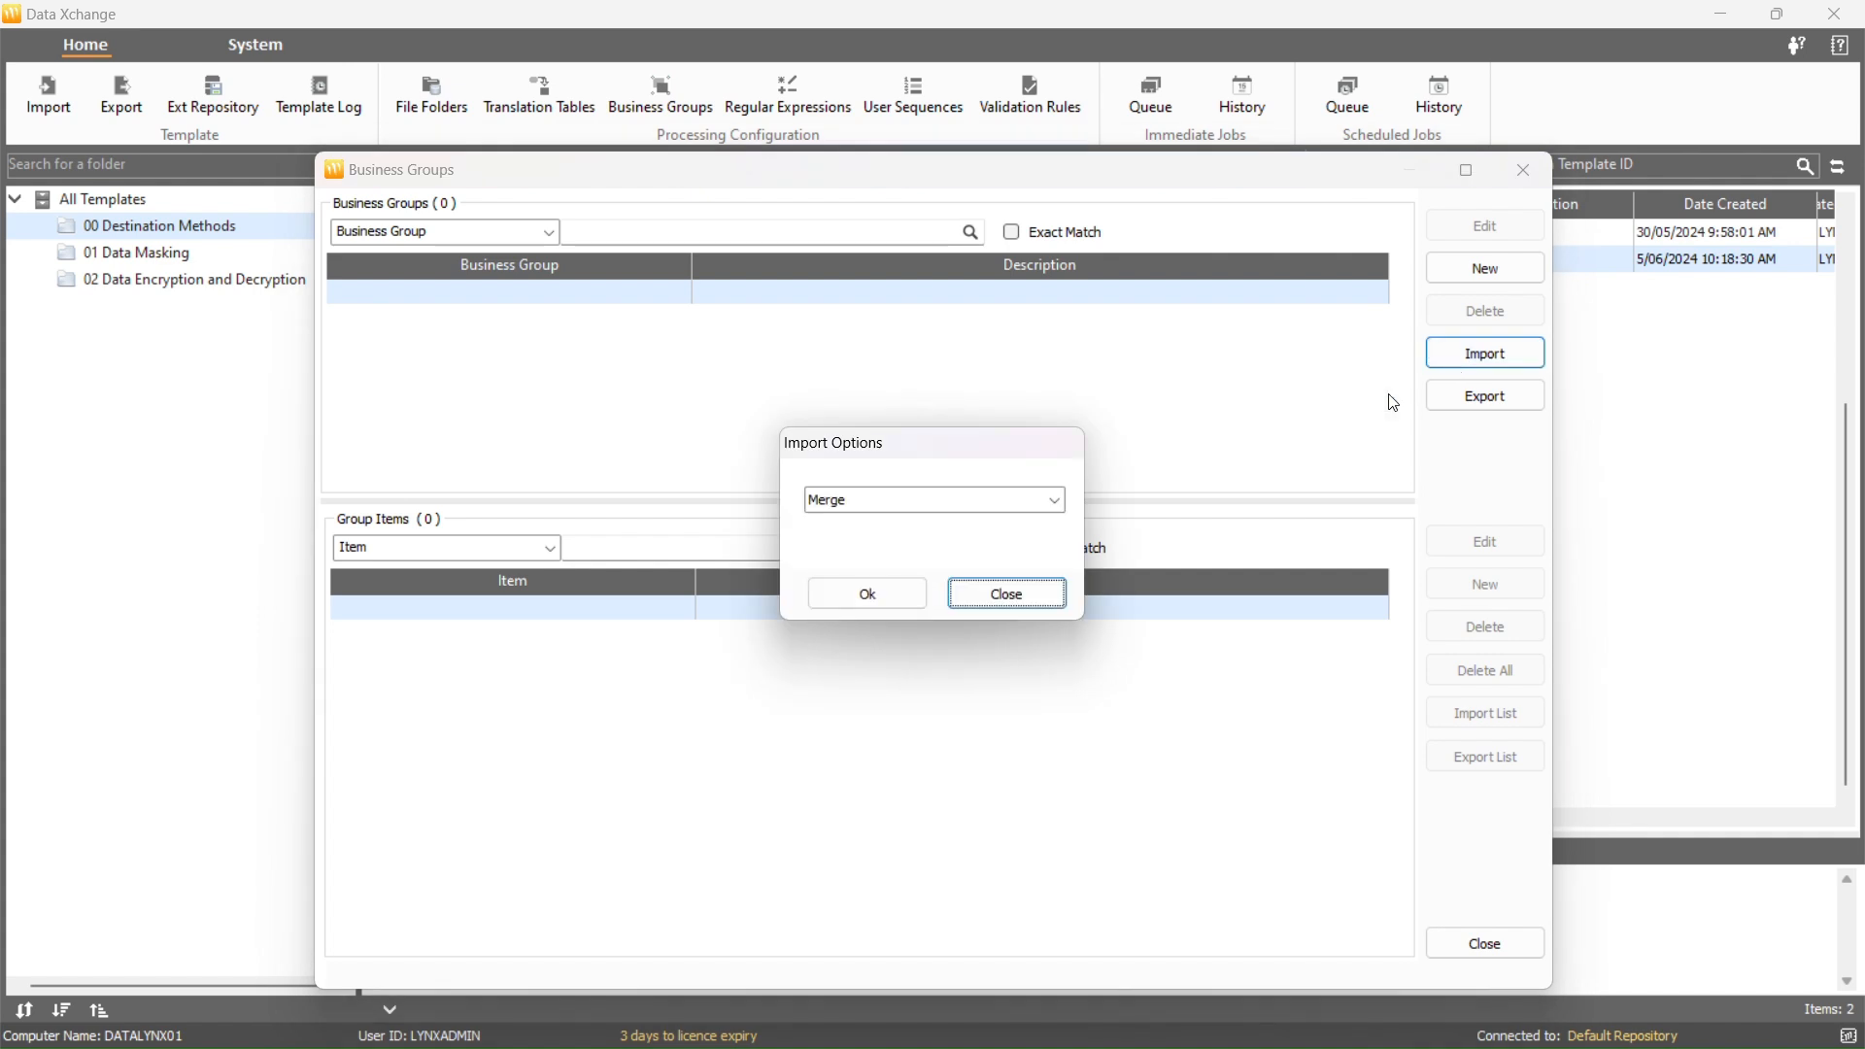
click(869, 594)
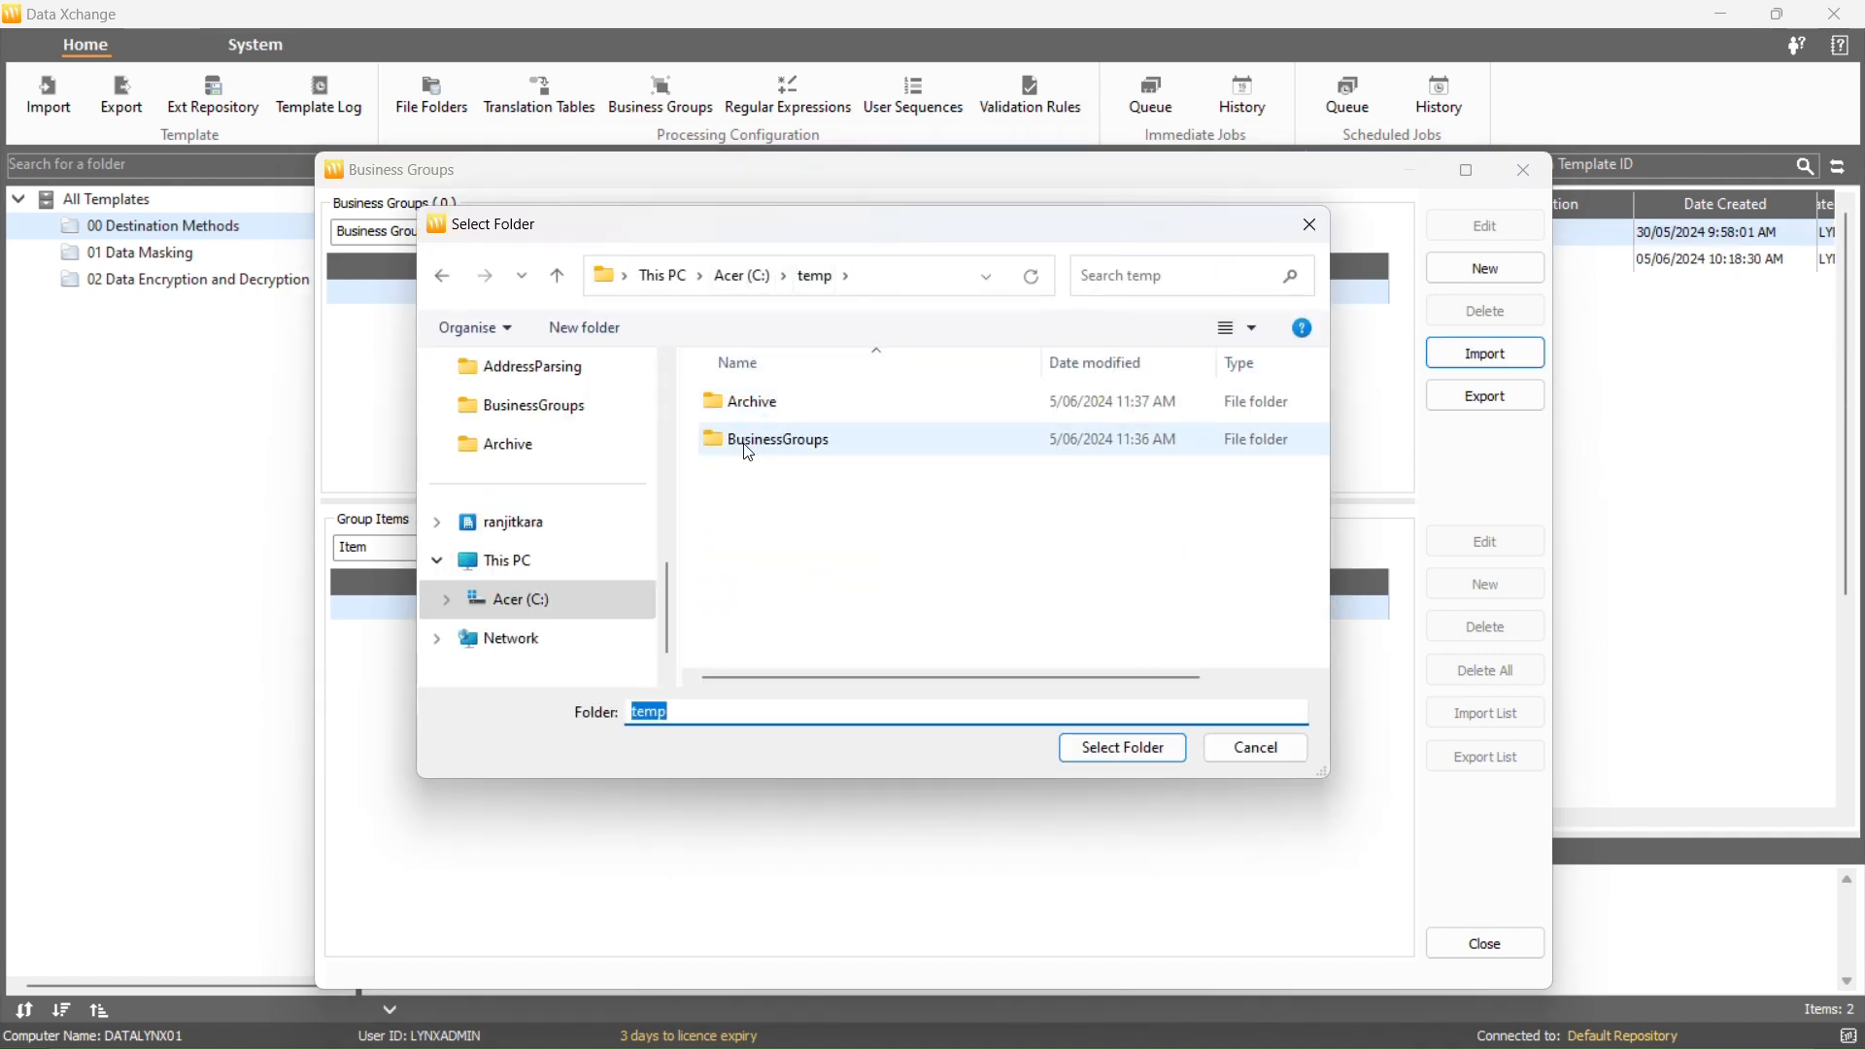
click(749, 449)
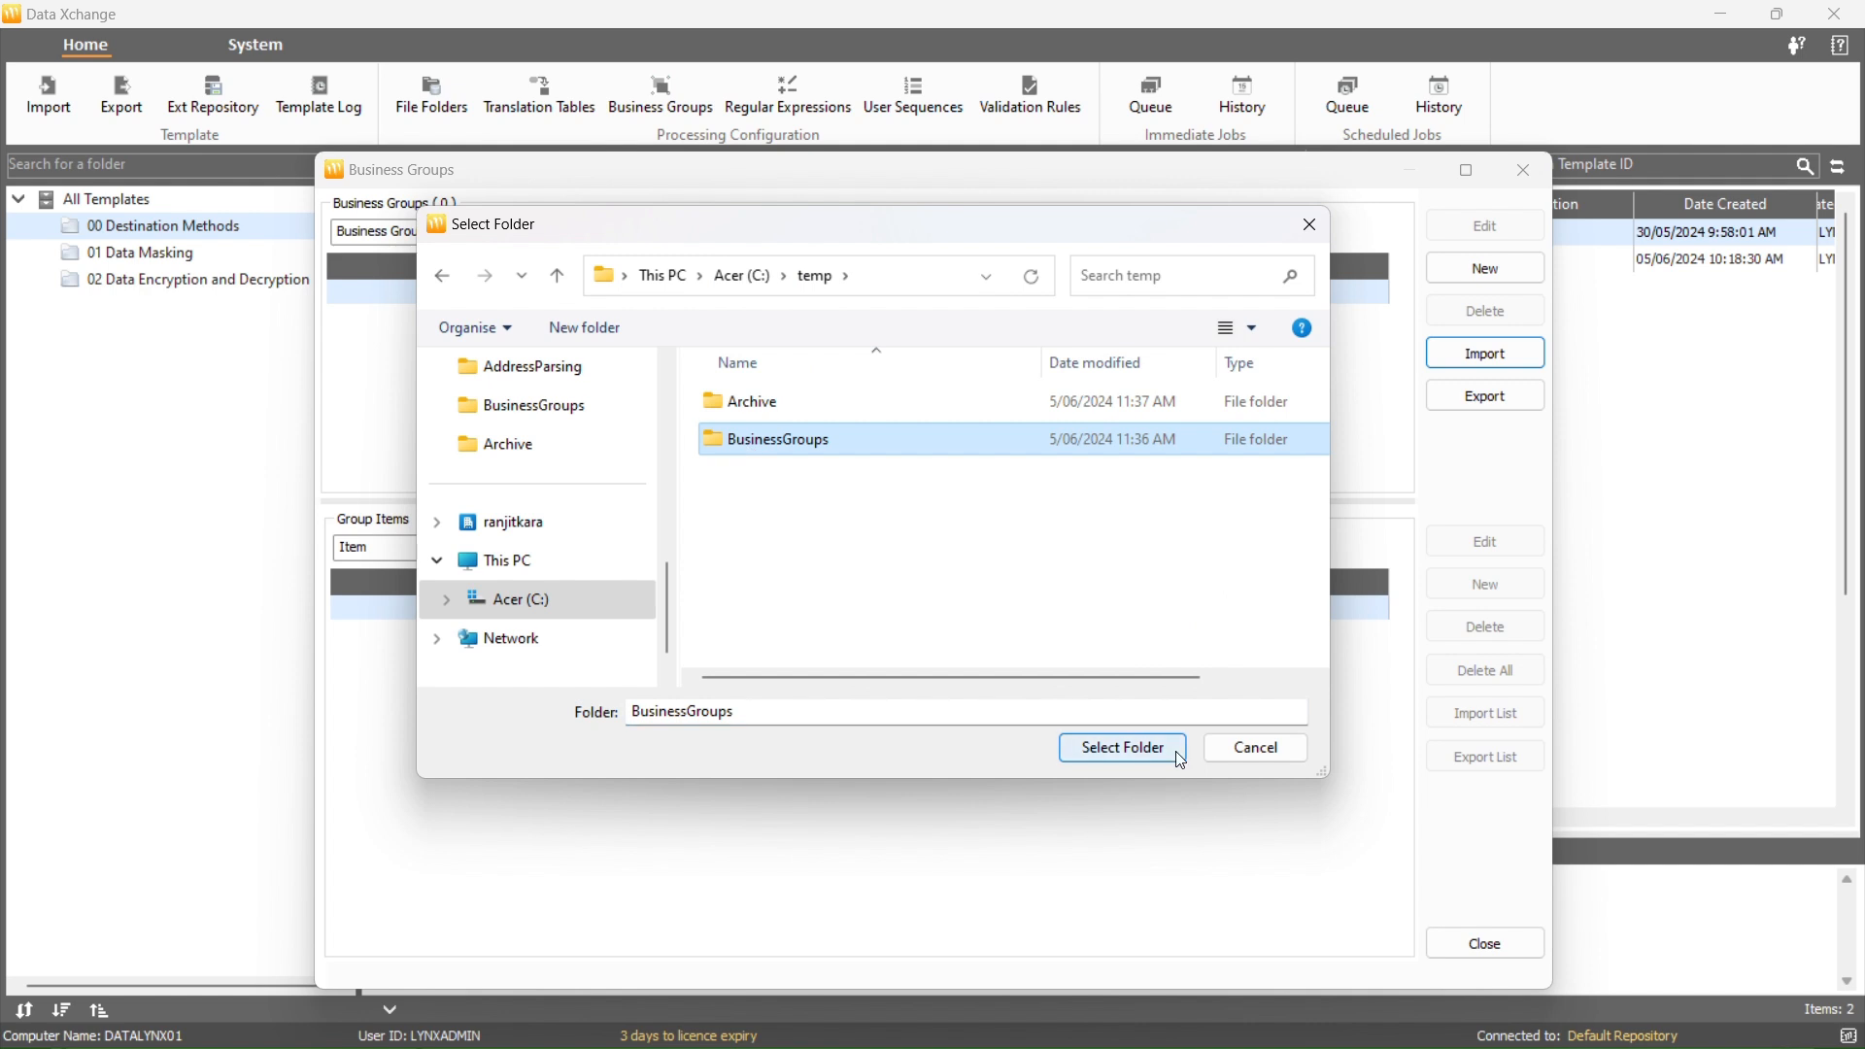
click(1123, 748)
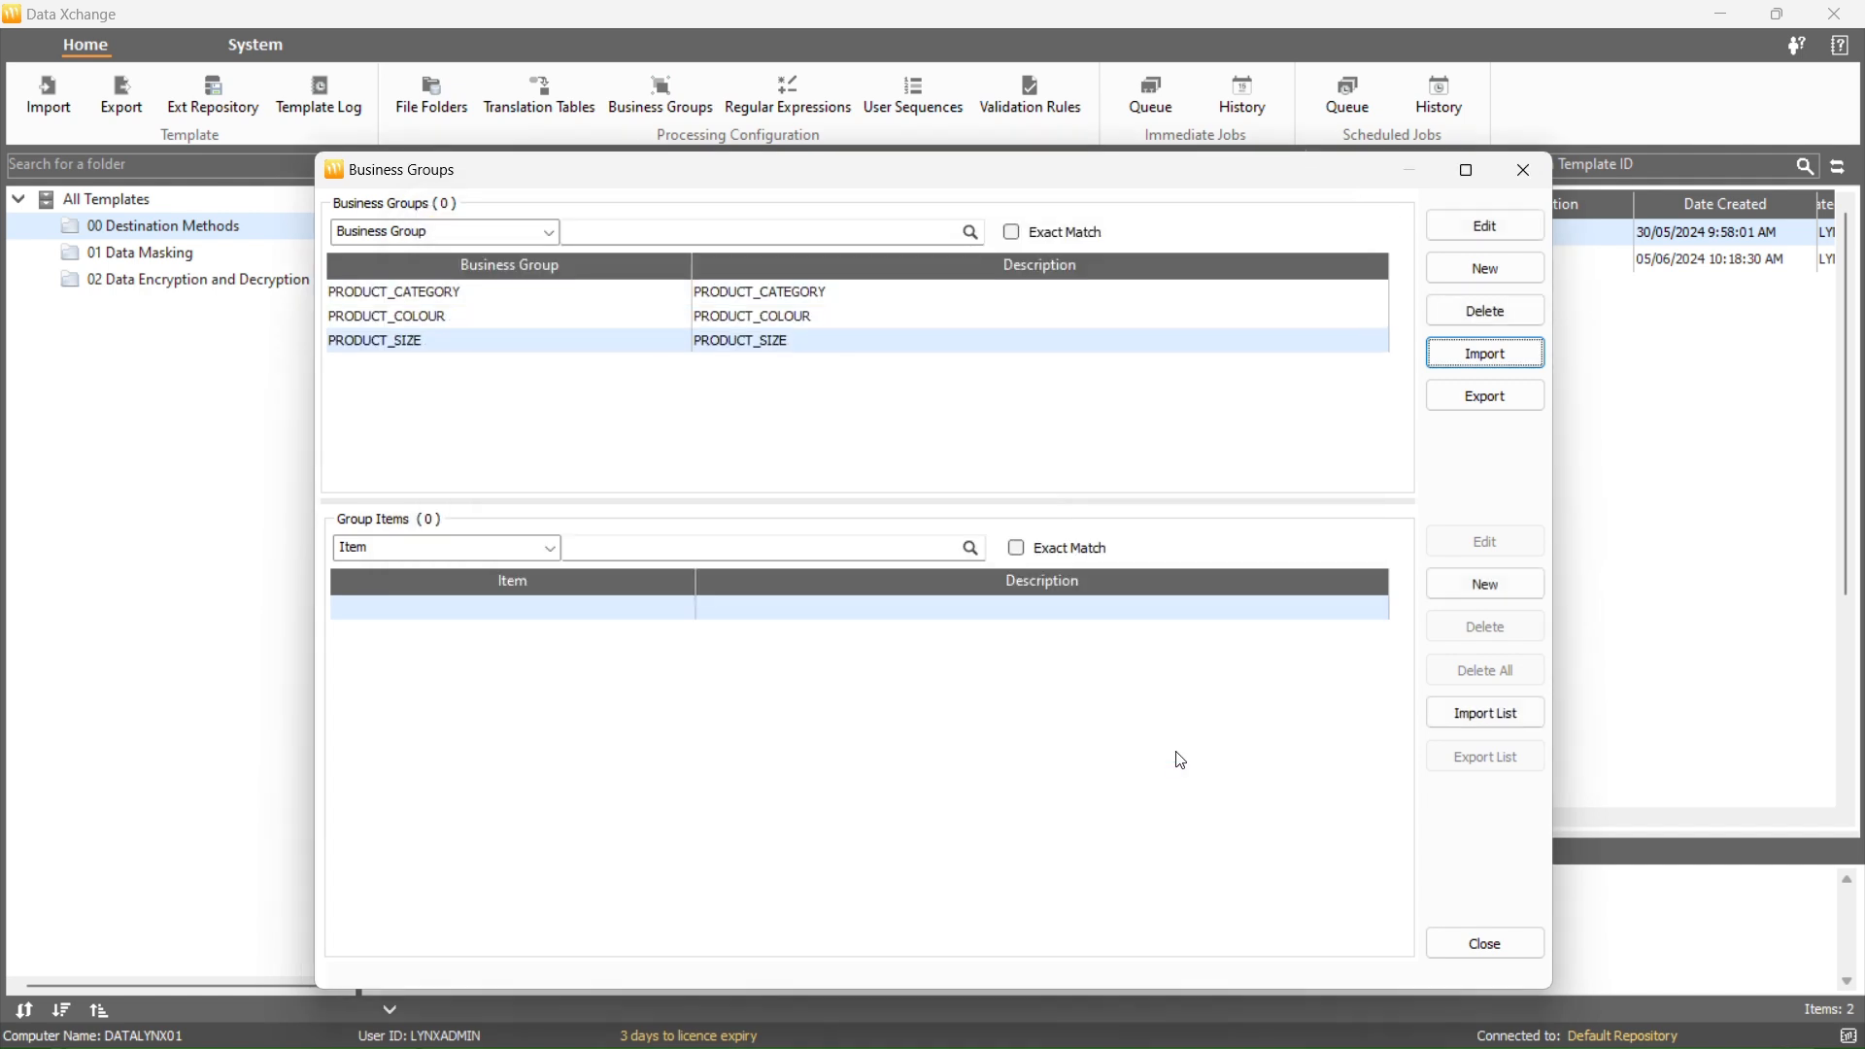
- Review the group items of the imported PRODUCT_COLOUR, PRODUCT_SIZE and PRODUCT_CATEGORY business groups
click(810, 321)
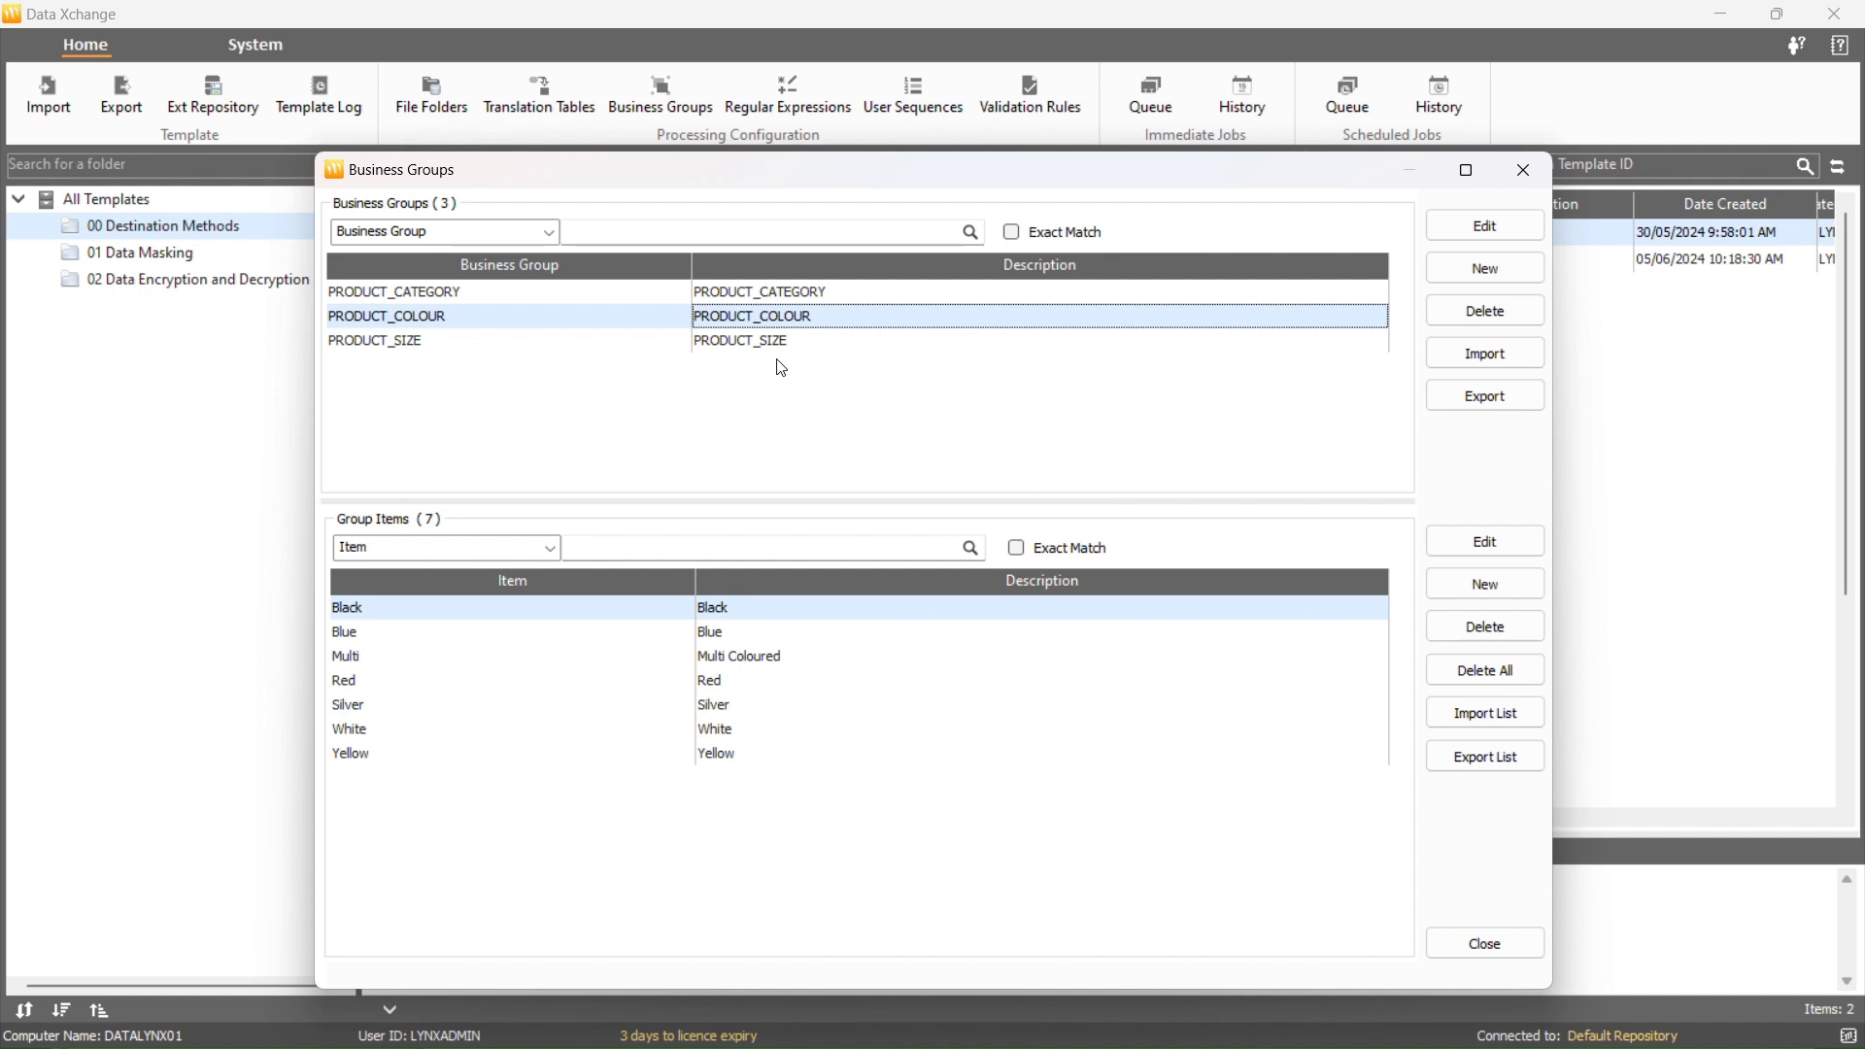
click(775, 340)
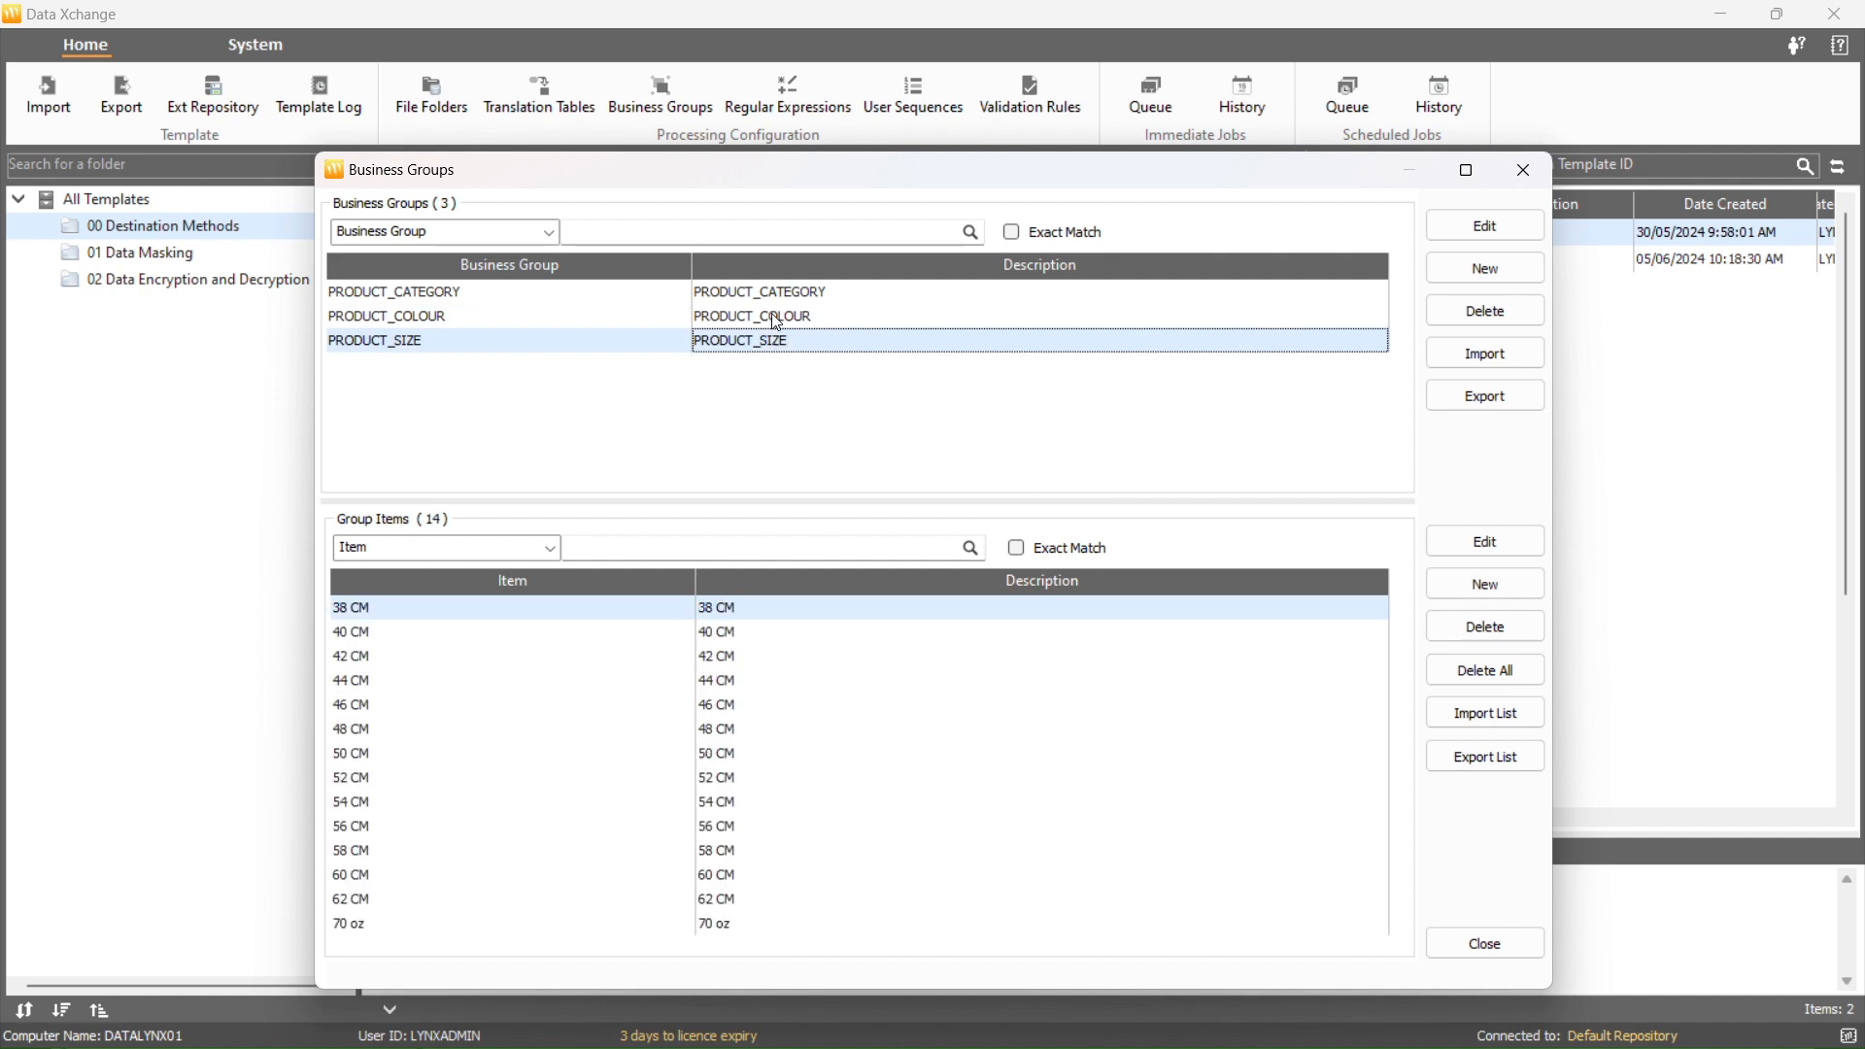
click(776, 320)
click(772, 297)
click(774, 348)
- Create a business group named PRODUCT_NAME with the description Product Name
click(1457, 273)
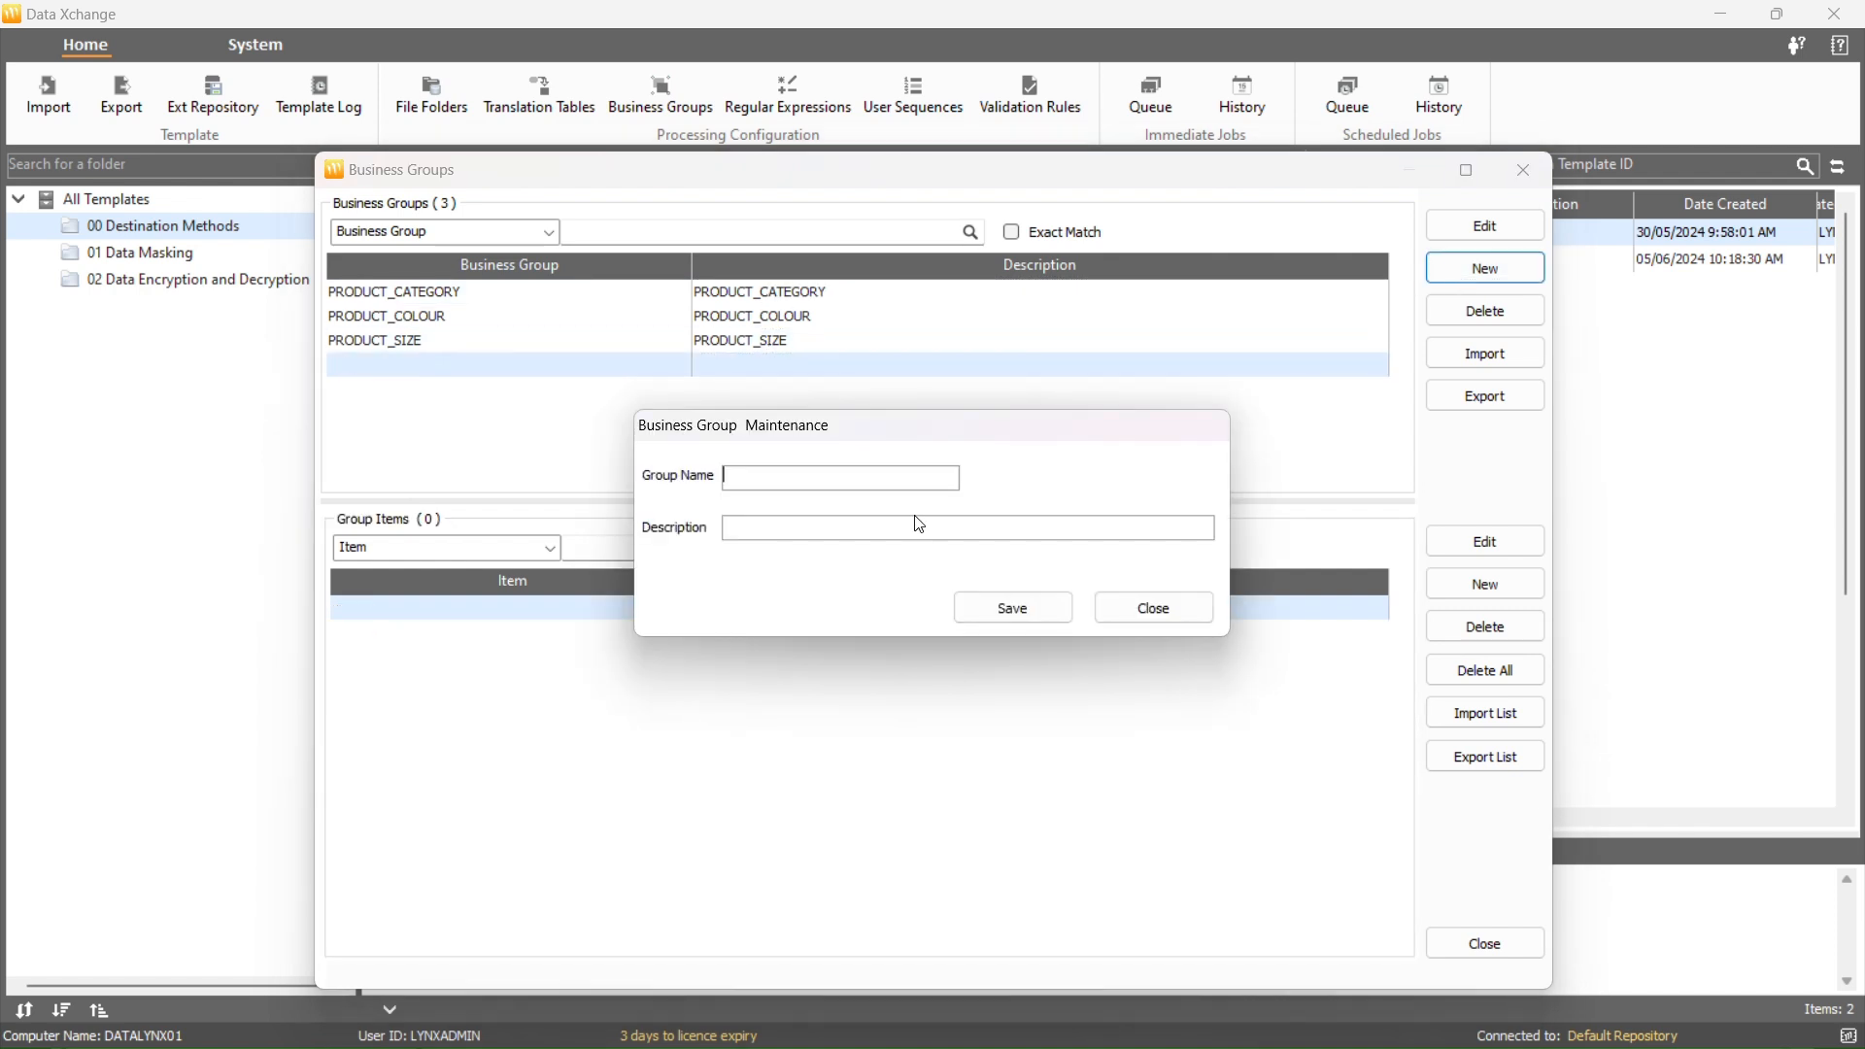
text(PRODUCT_NAME)
click(920, 532)
text(Product Name)
key(Return)
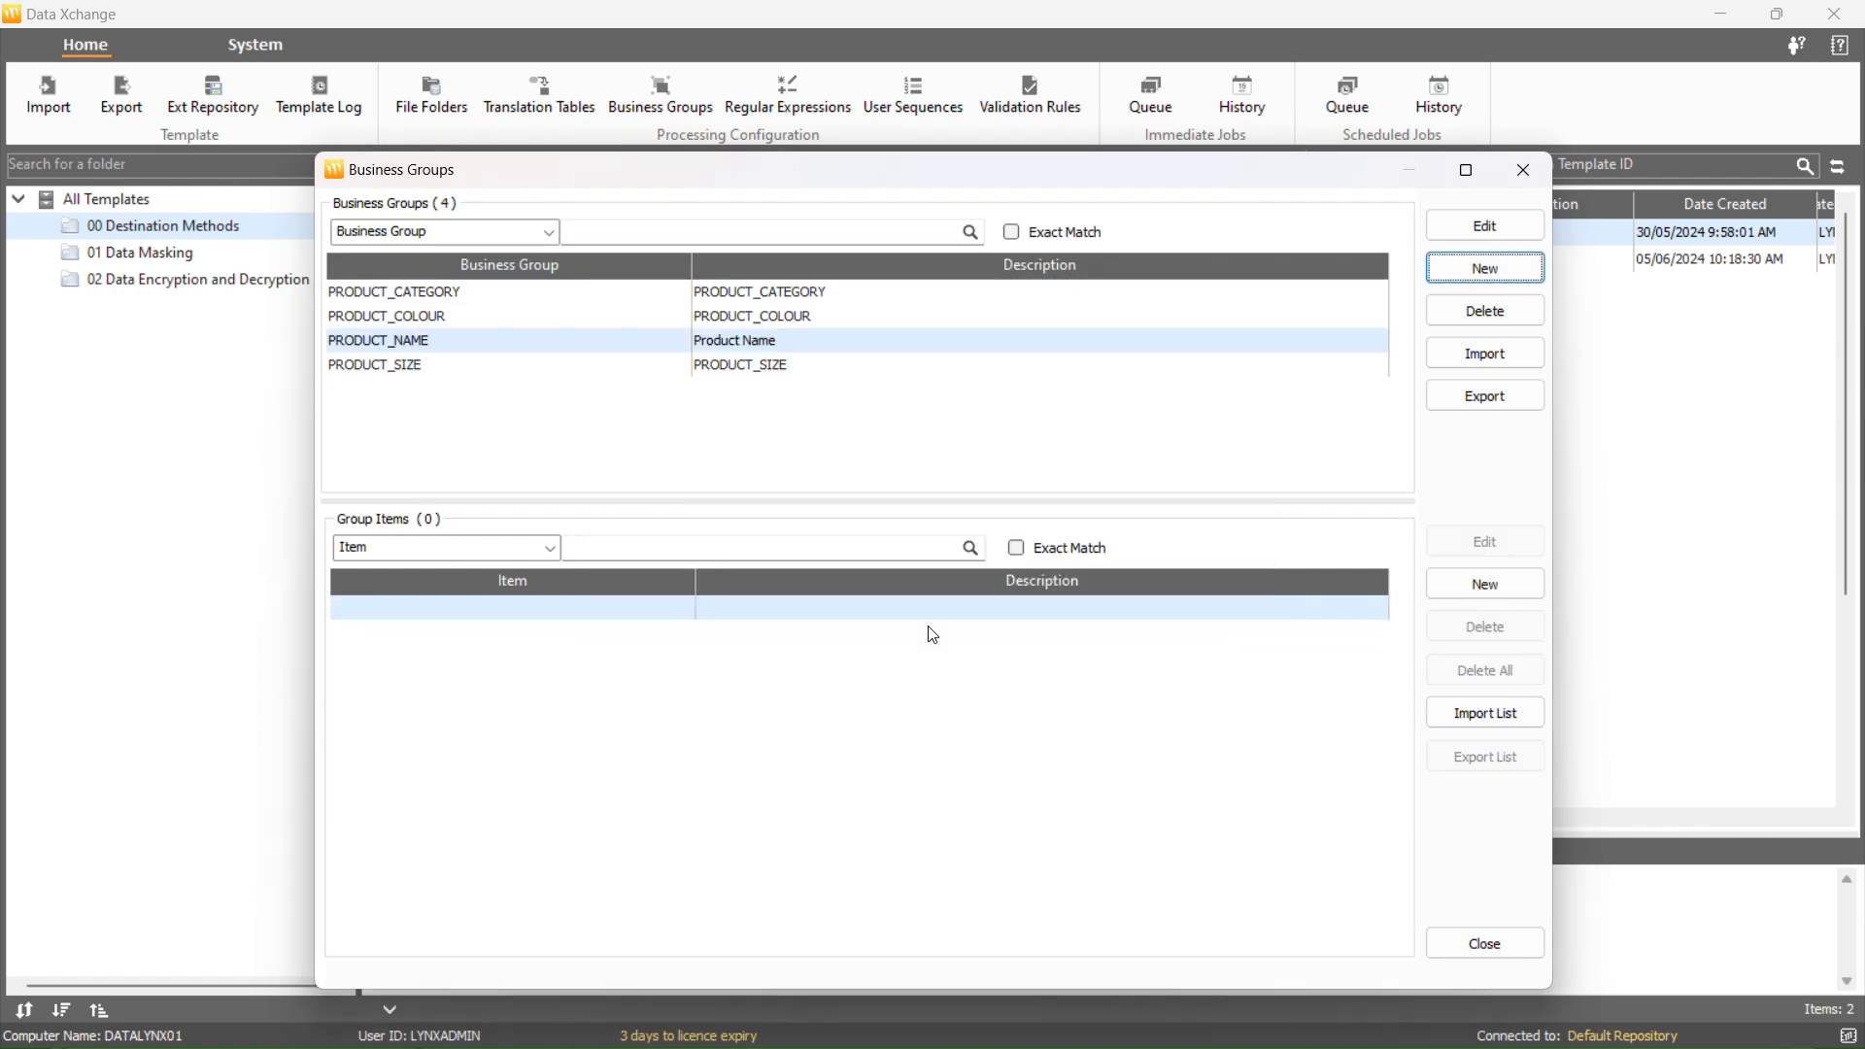
- Add the item PRODUCT_CATEGORY with the description Product Category to the PRODUCT_NAME business group
click(1485, 581)
text(PRODUCT_CATEGORY)
click(826, 524)
text(Product Category)
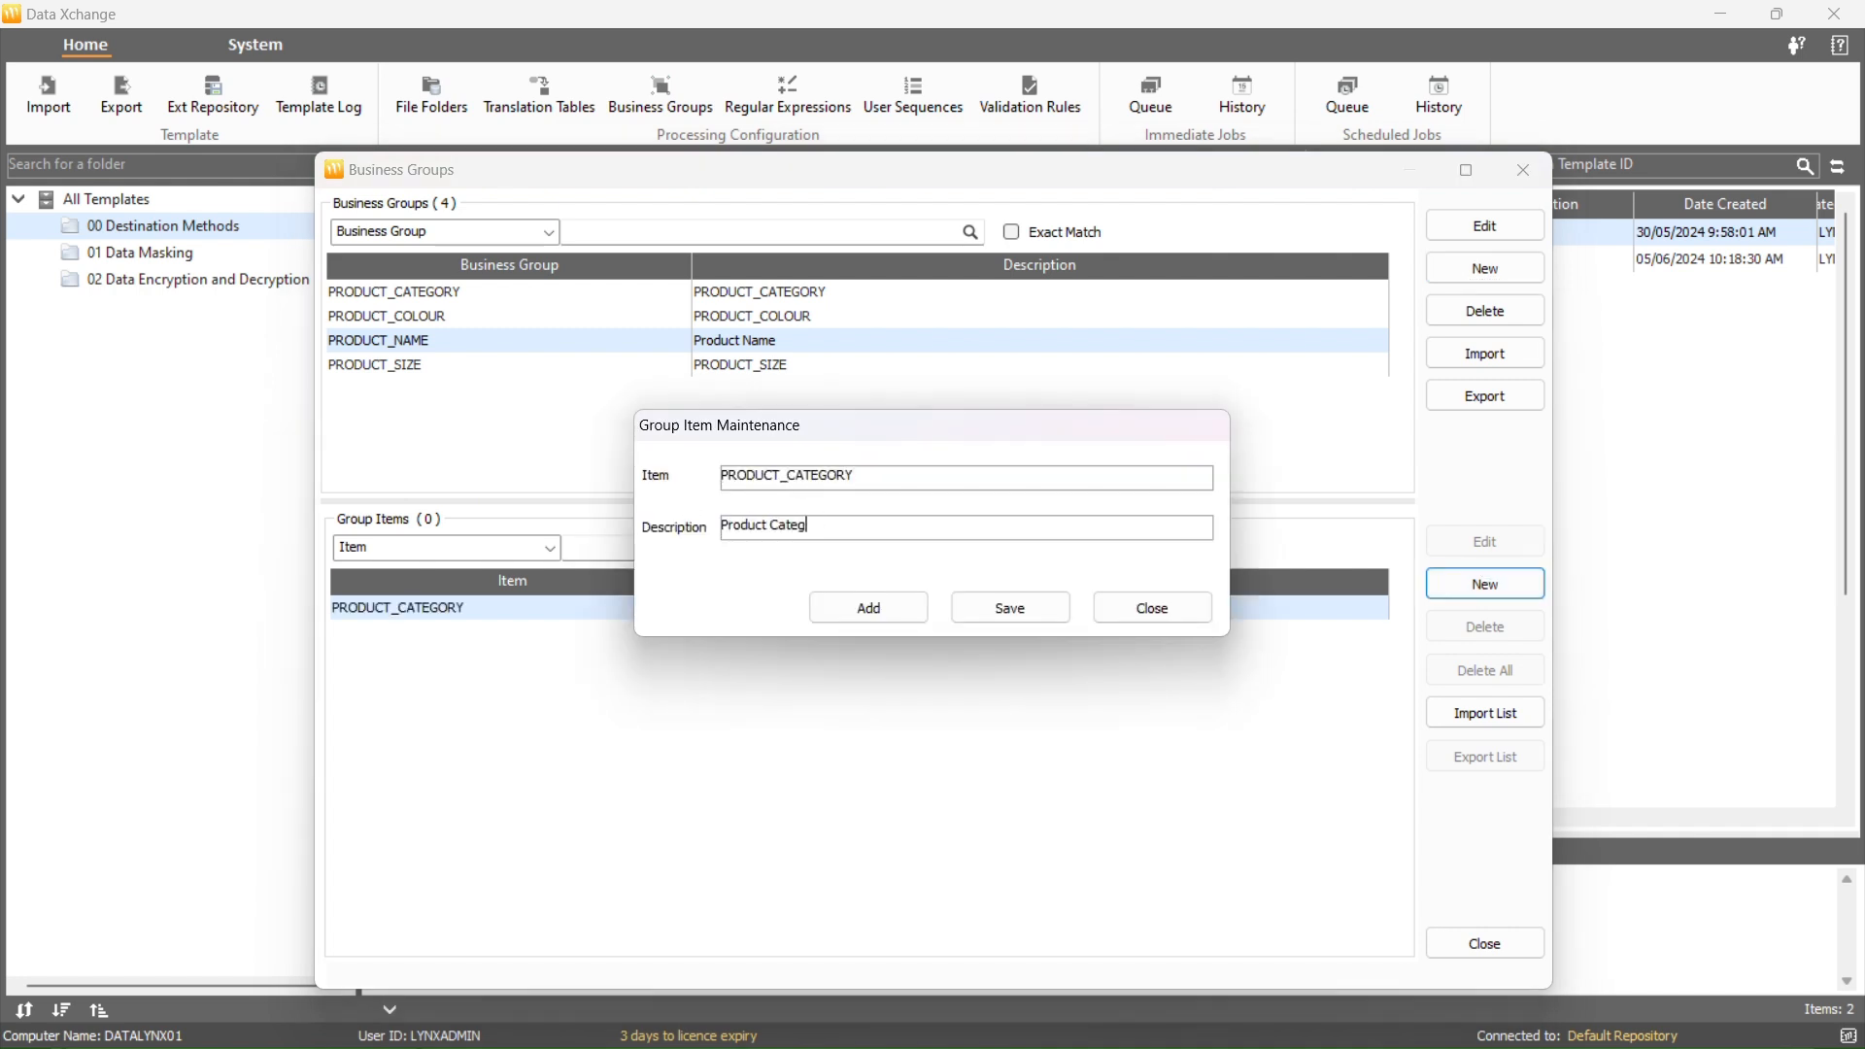
click(869, 607)
- Add the items PRODUCT_COLOUR (Product Colour) and PRODUCT_SIZE (Product Size) to the PRODUCT_NAME group and save them
text(PRODUCT_COLOUR)
click(826, 526)
text(Product Colour)
click(869, 607)
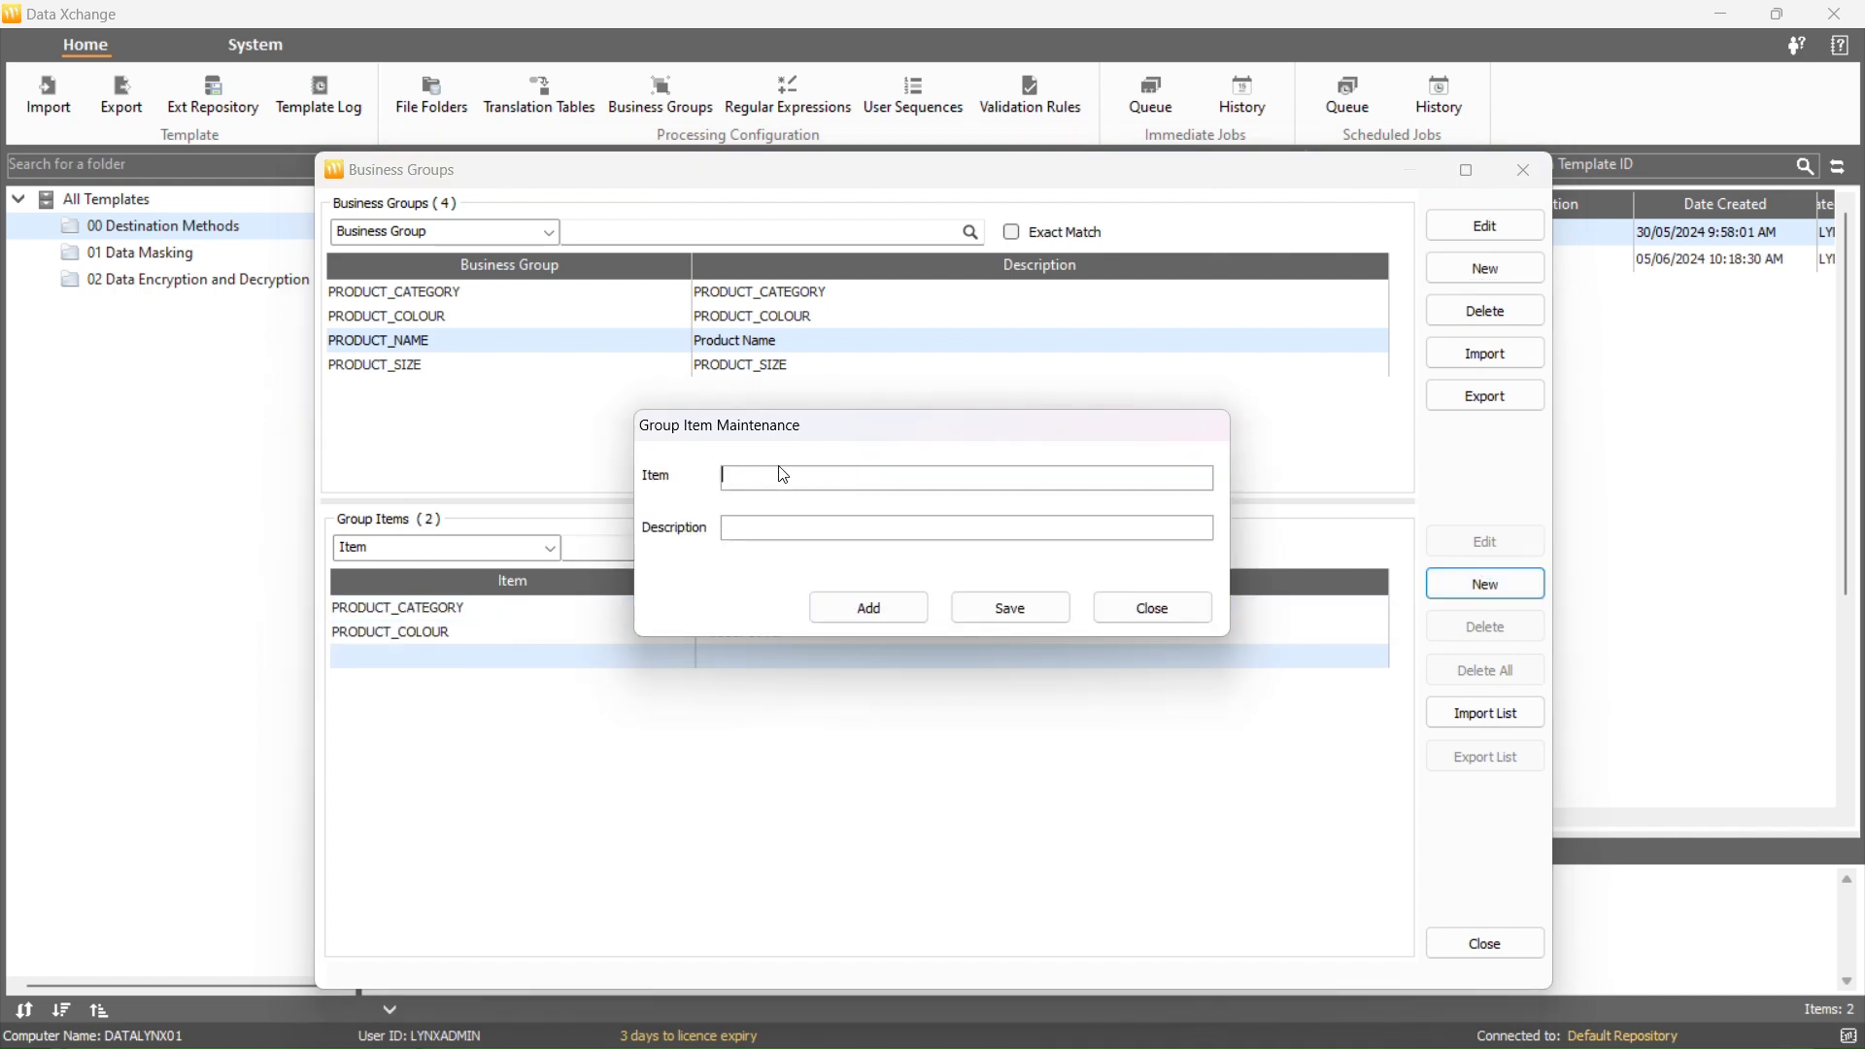
text(PRODUCT_SIZE)
click(812, 524)
text(Product Size)
key(Return)
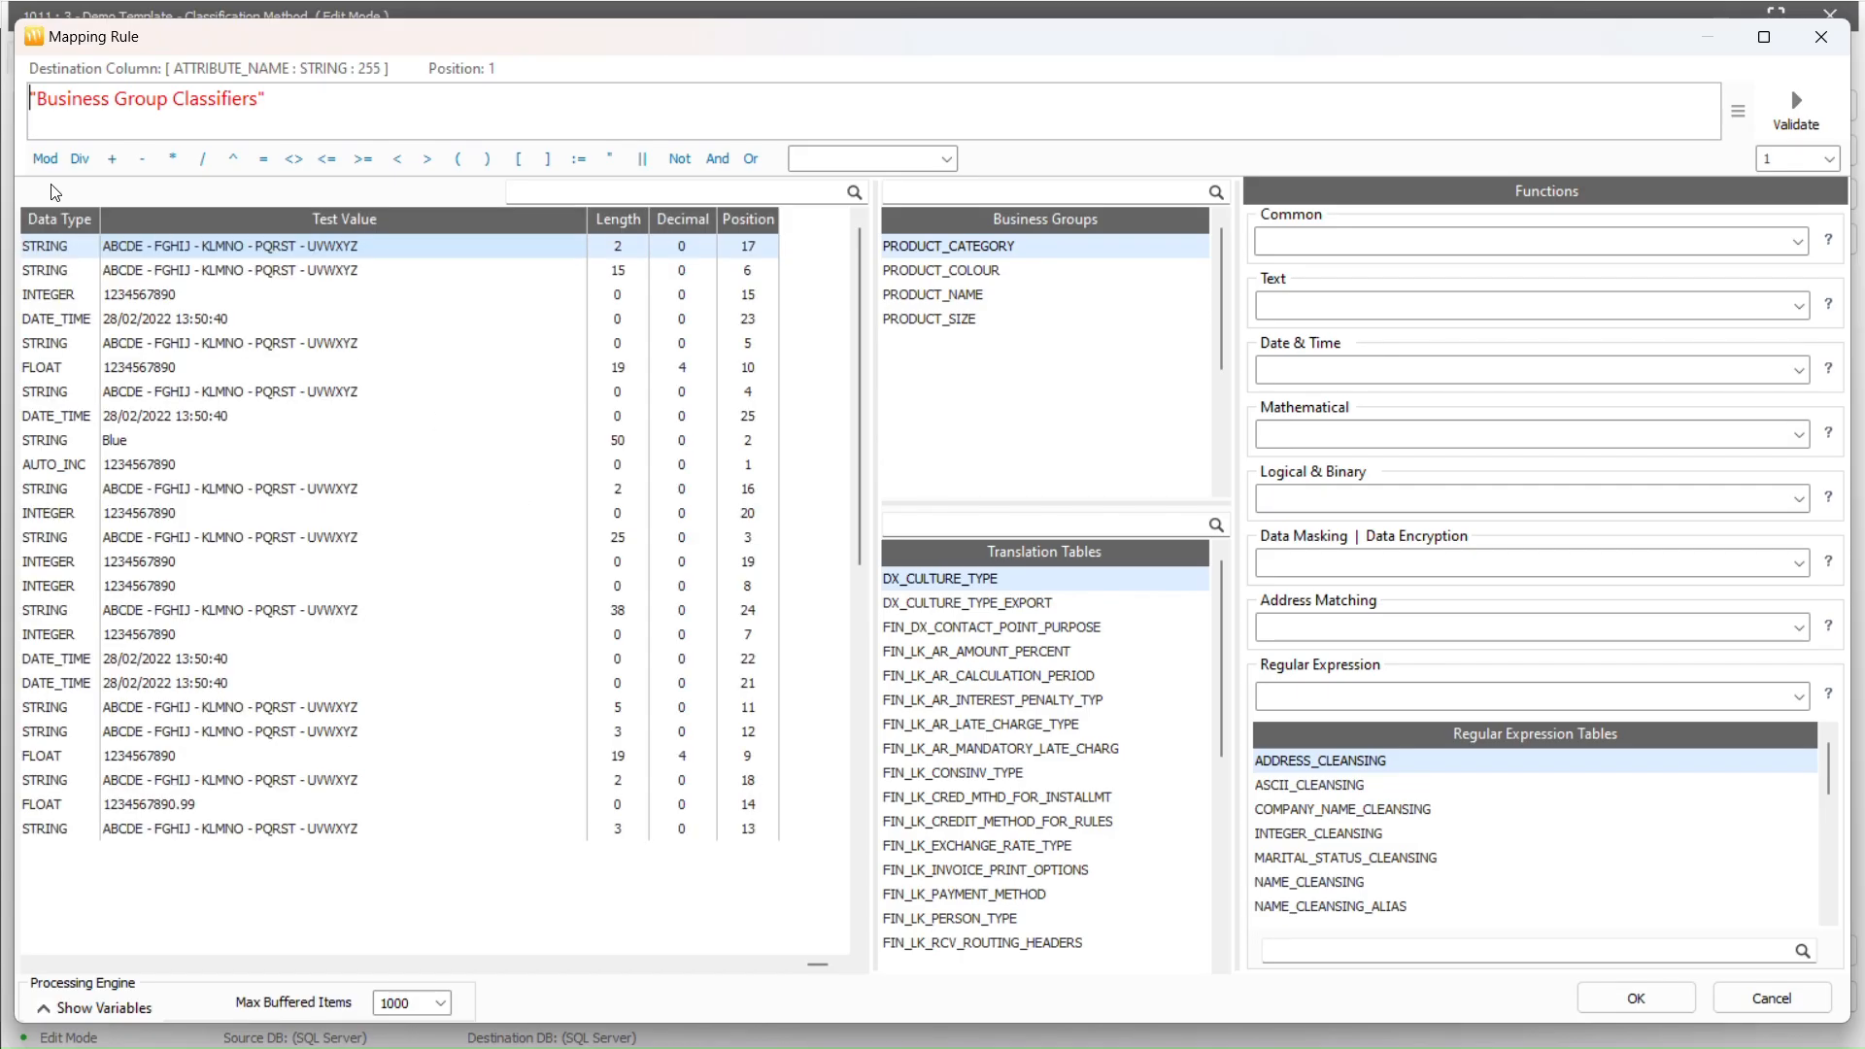
- Replace the quoted placeholder in the ATTRIBUTE_NAME mapping rule with the business group PRODUCT_NAME, validate the rule and accept it
drag(42, 103, 260, 104)
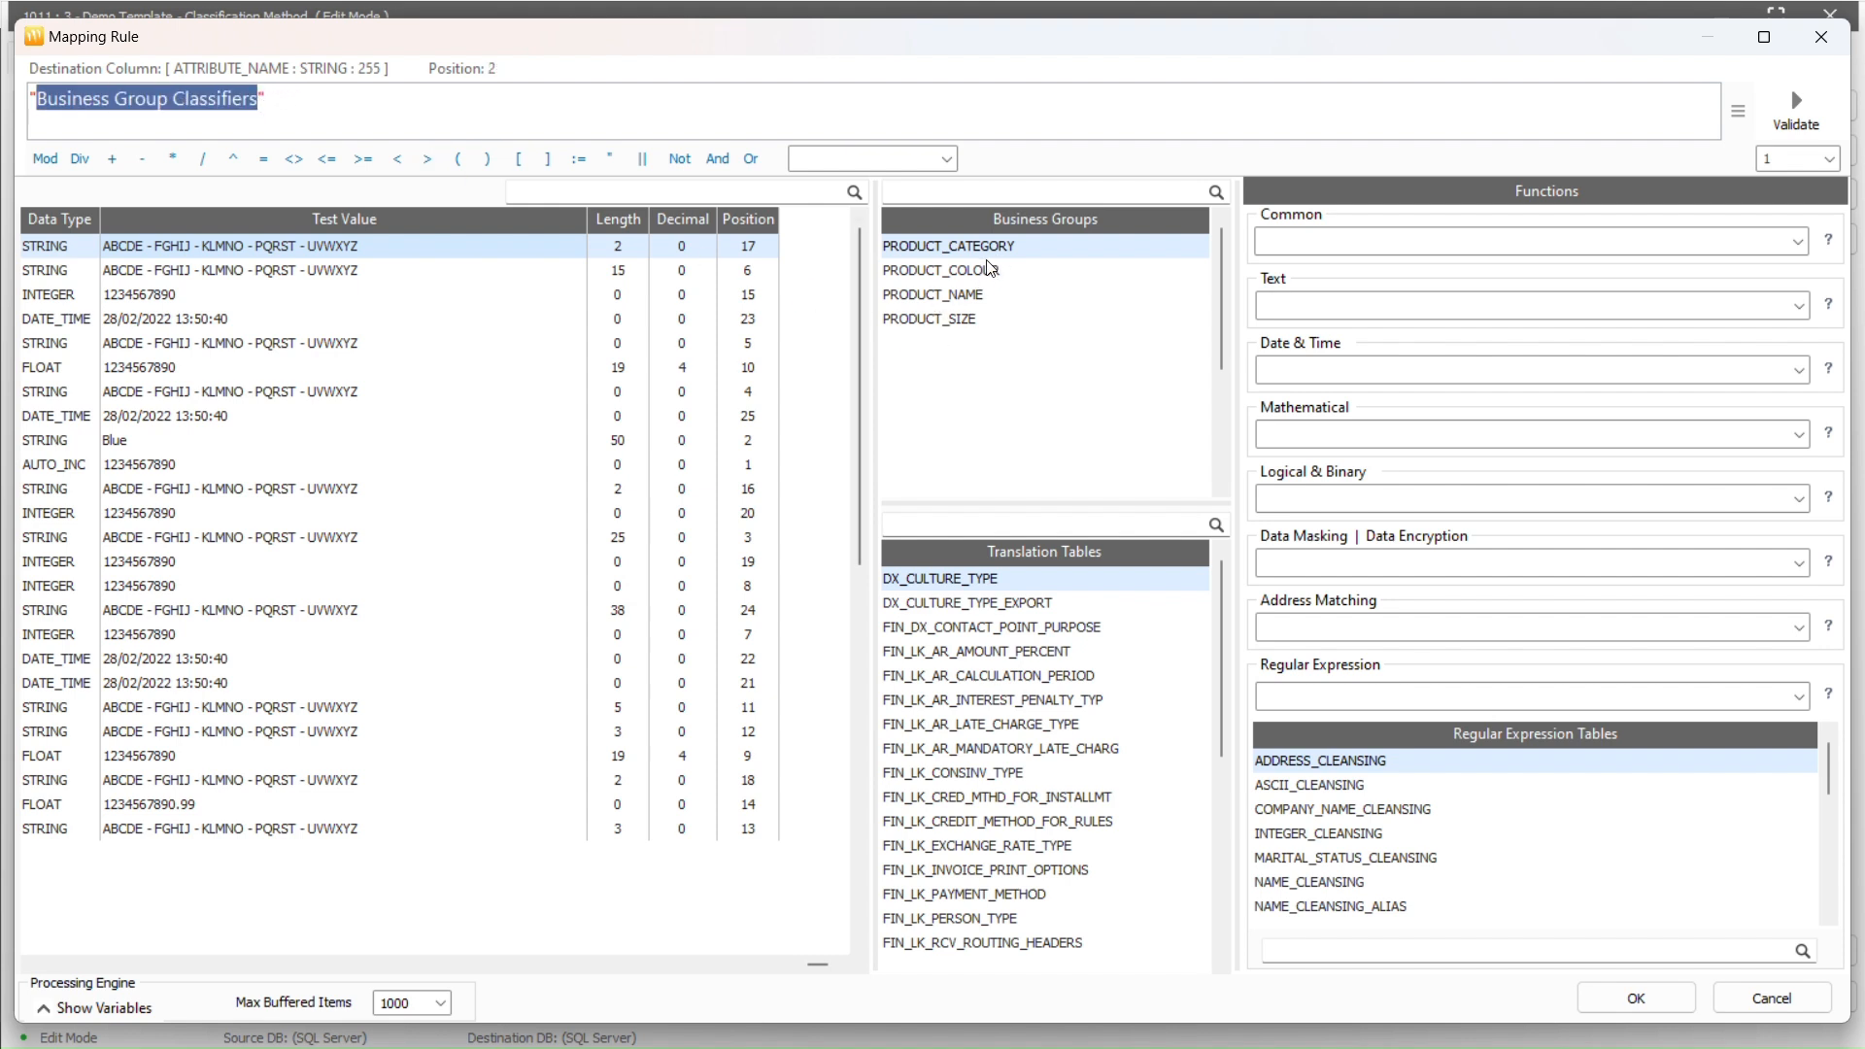
double_click(969, 294)
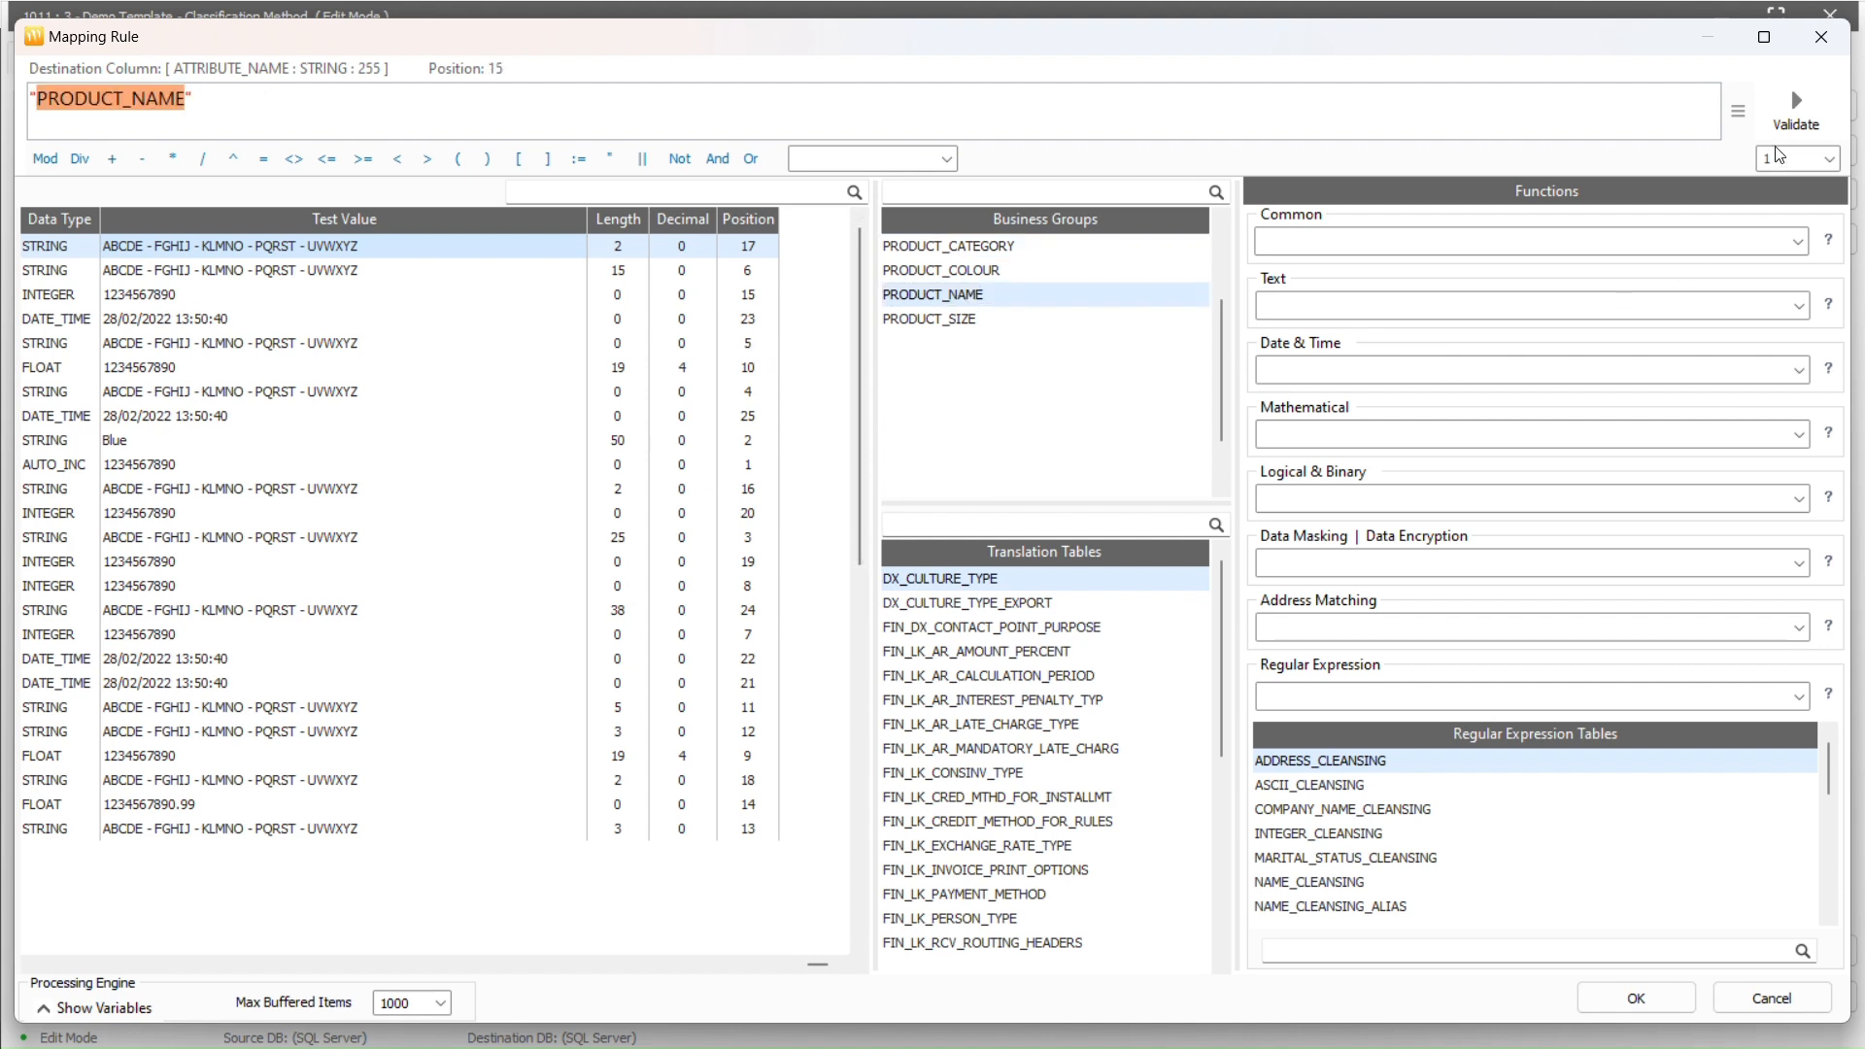
click(1783, 128)
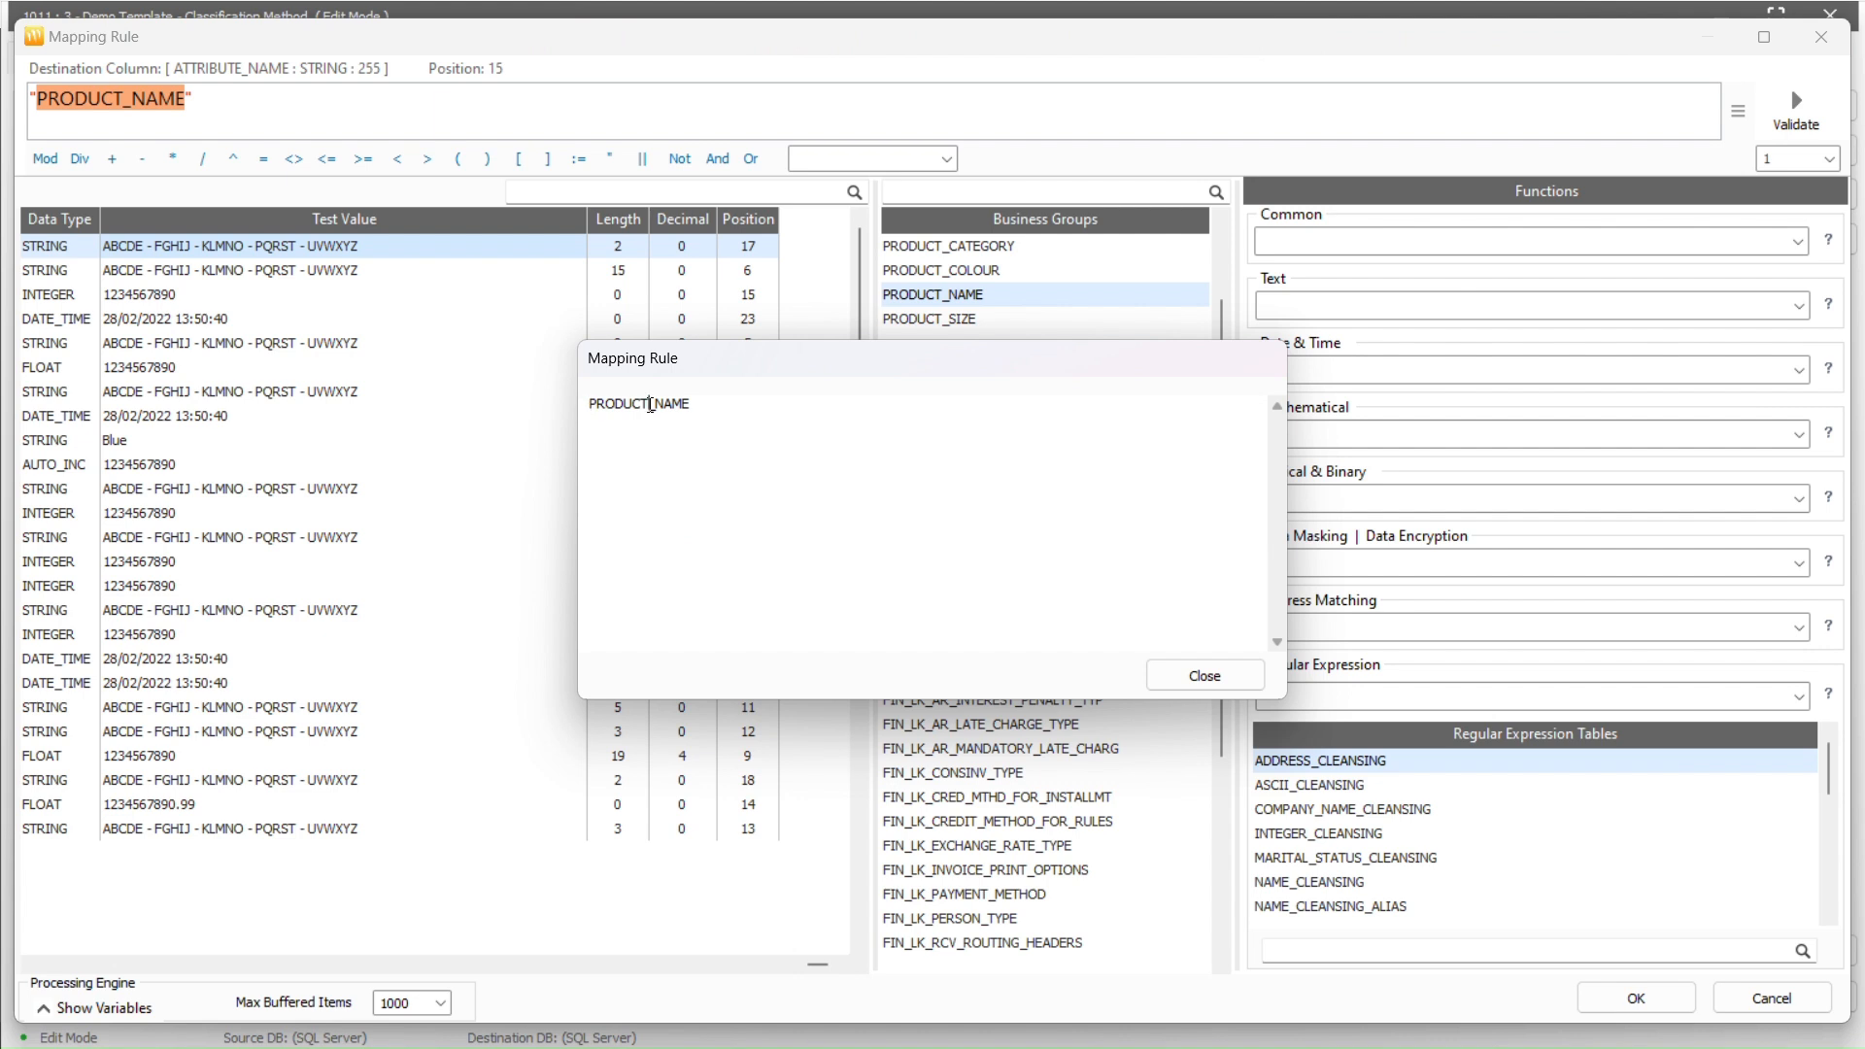
double_click(651, 404)
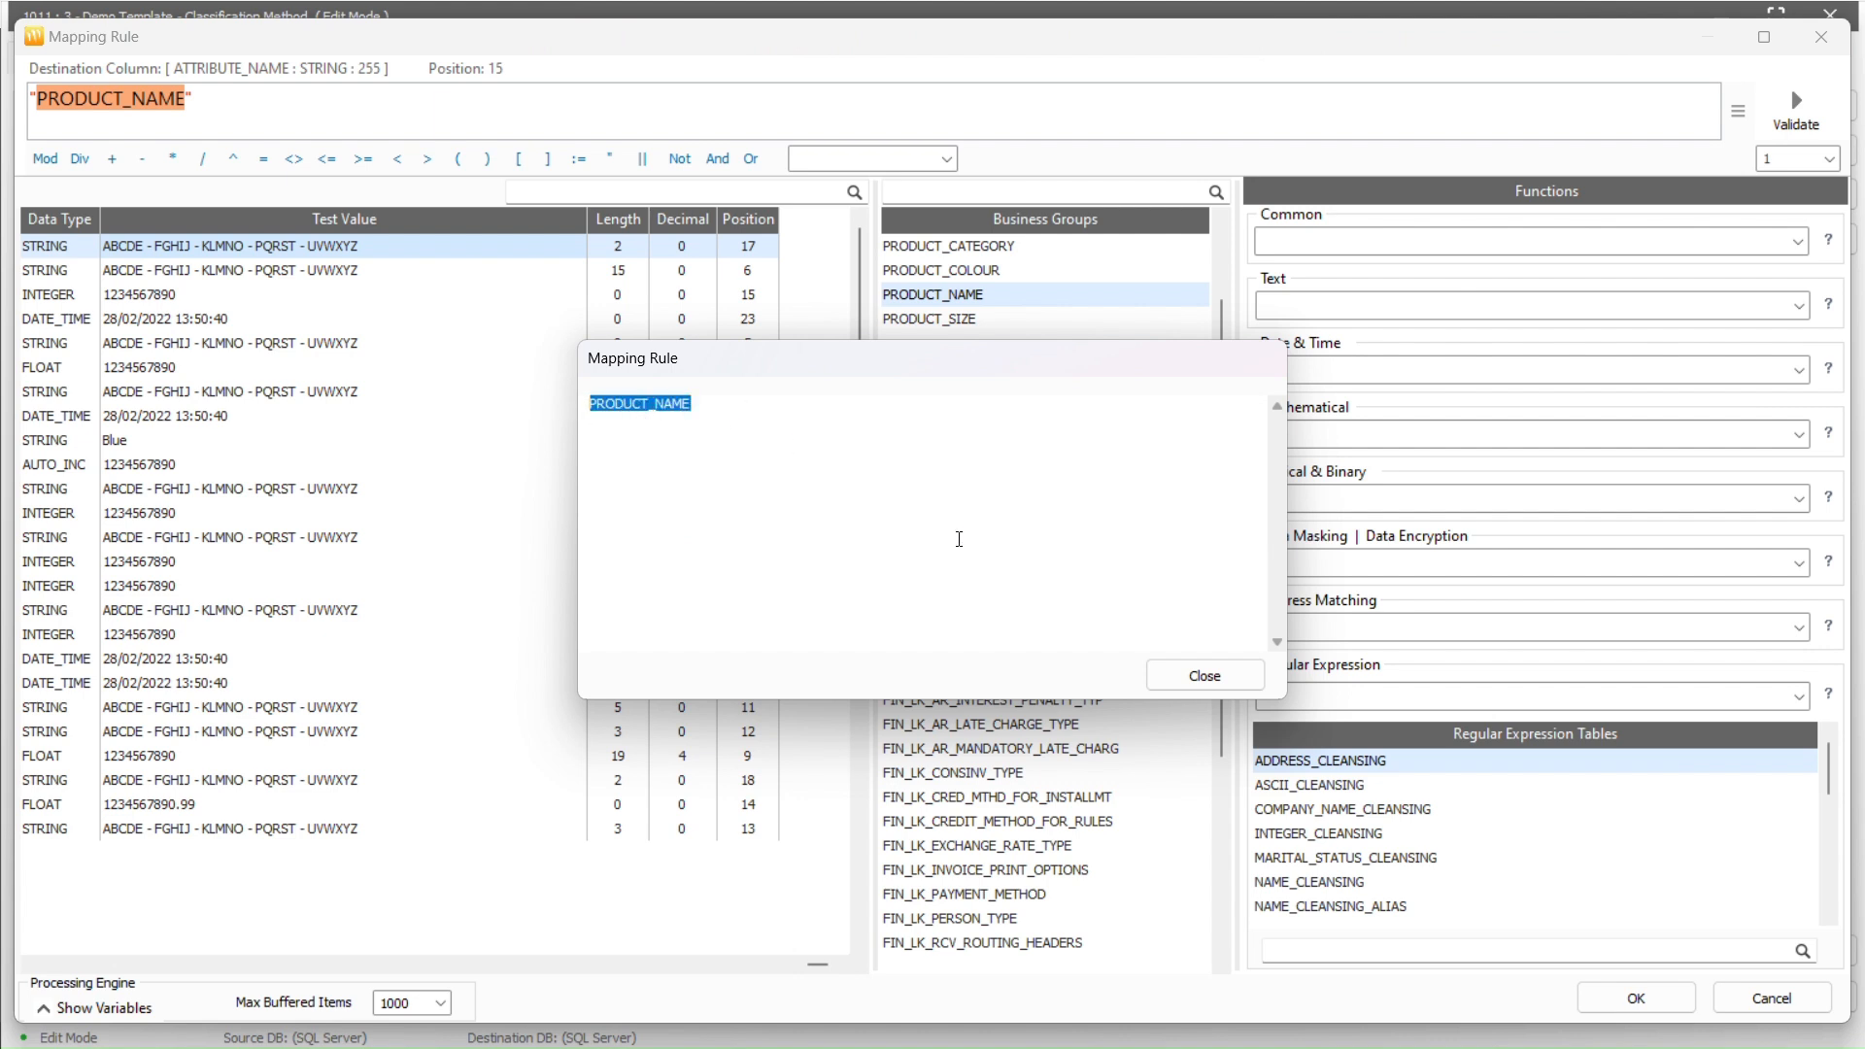
click(1204, 680)
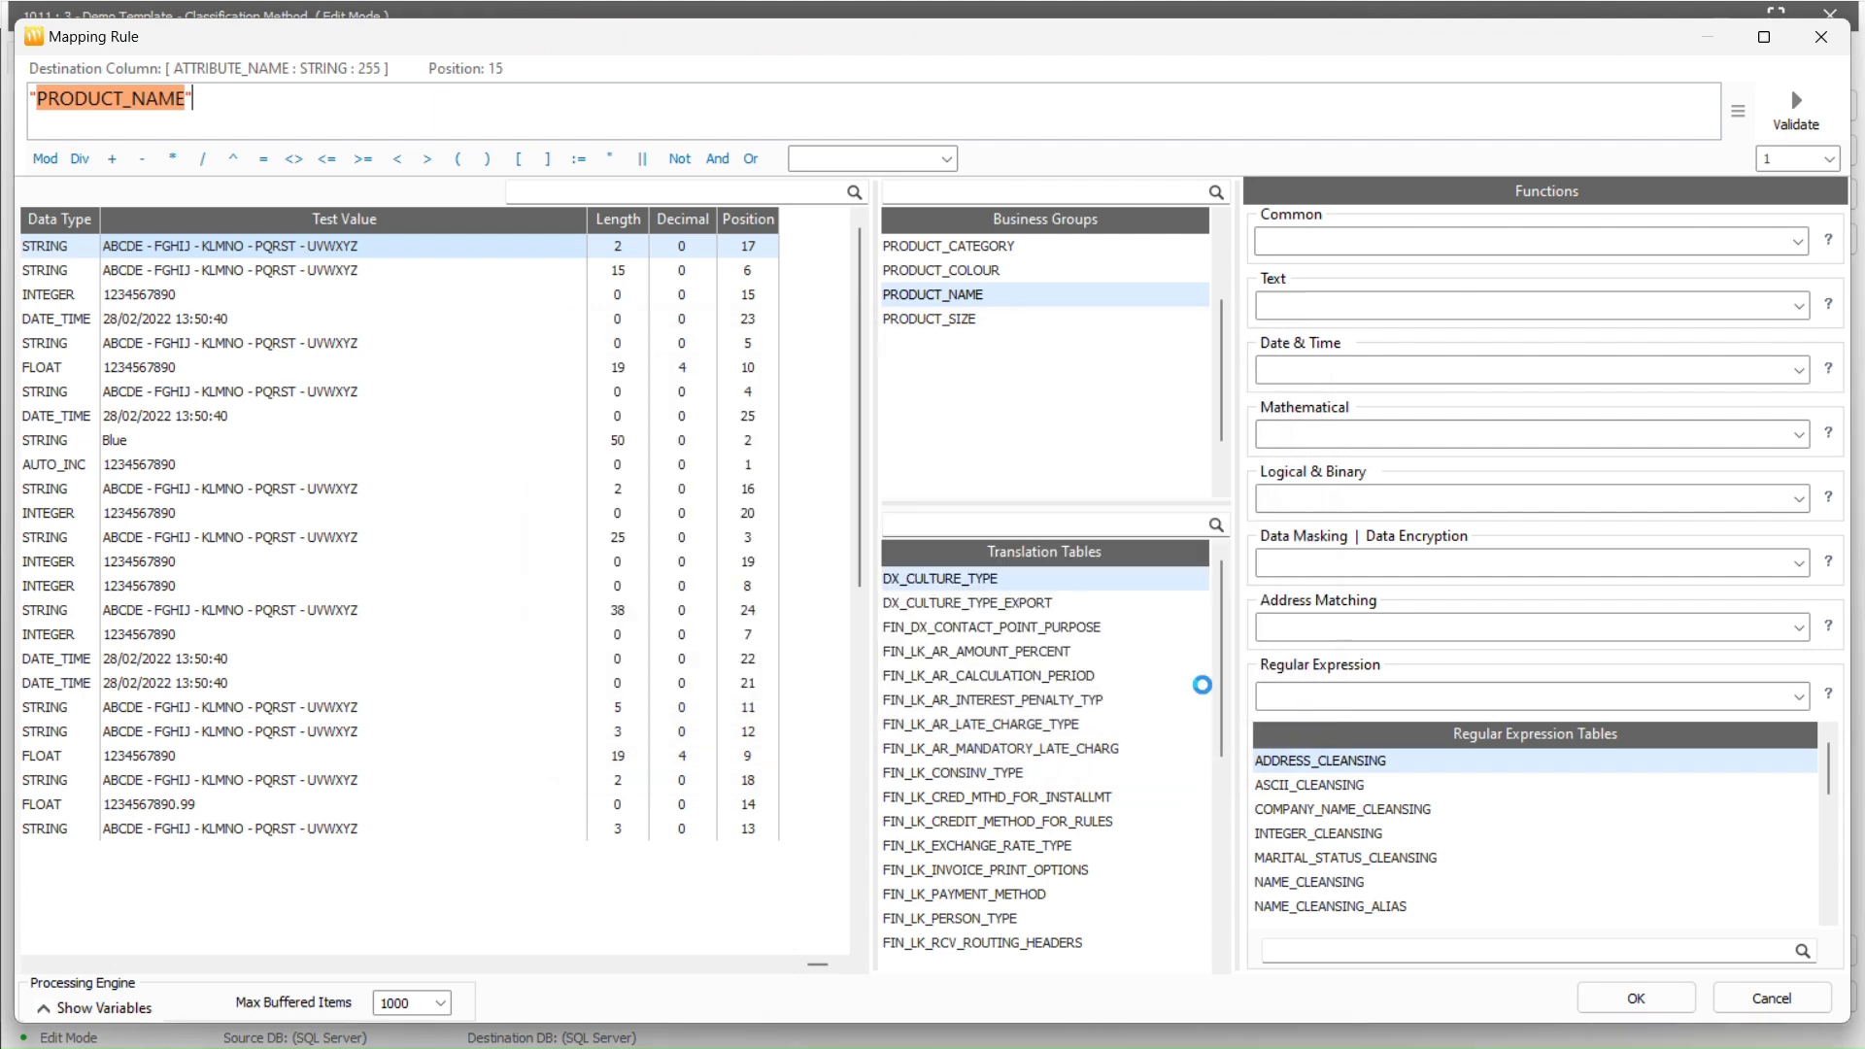
click(1637, 1001)
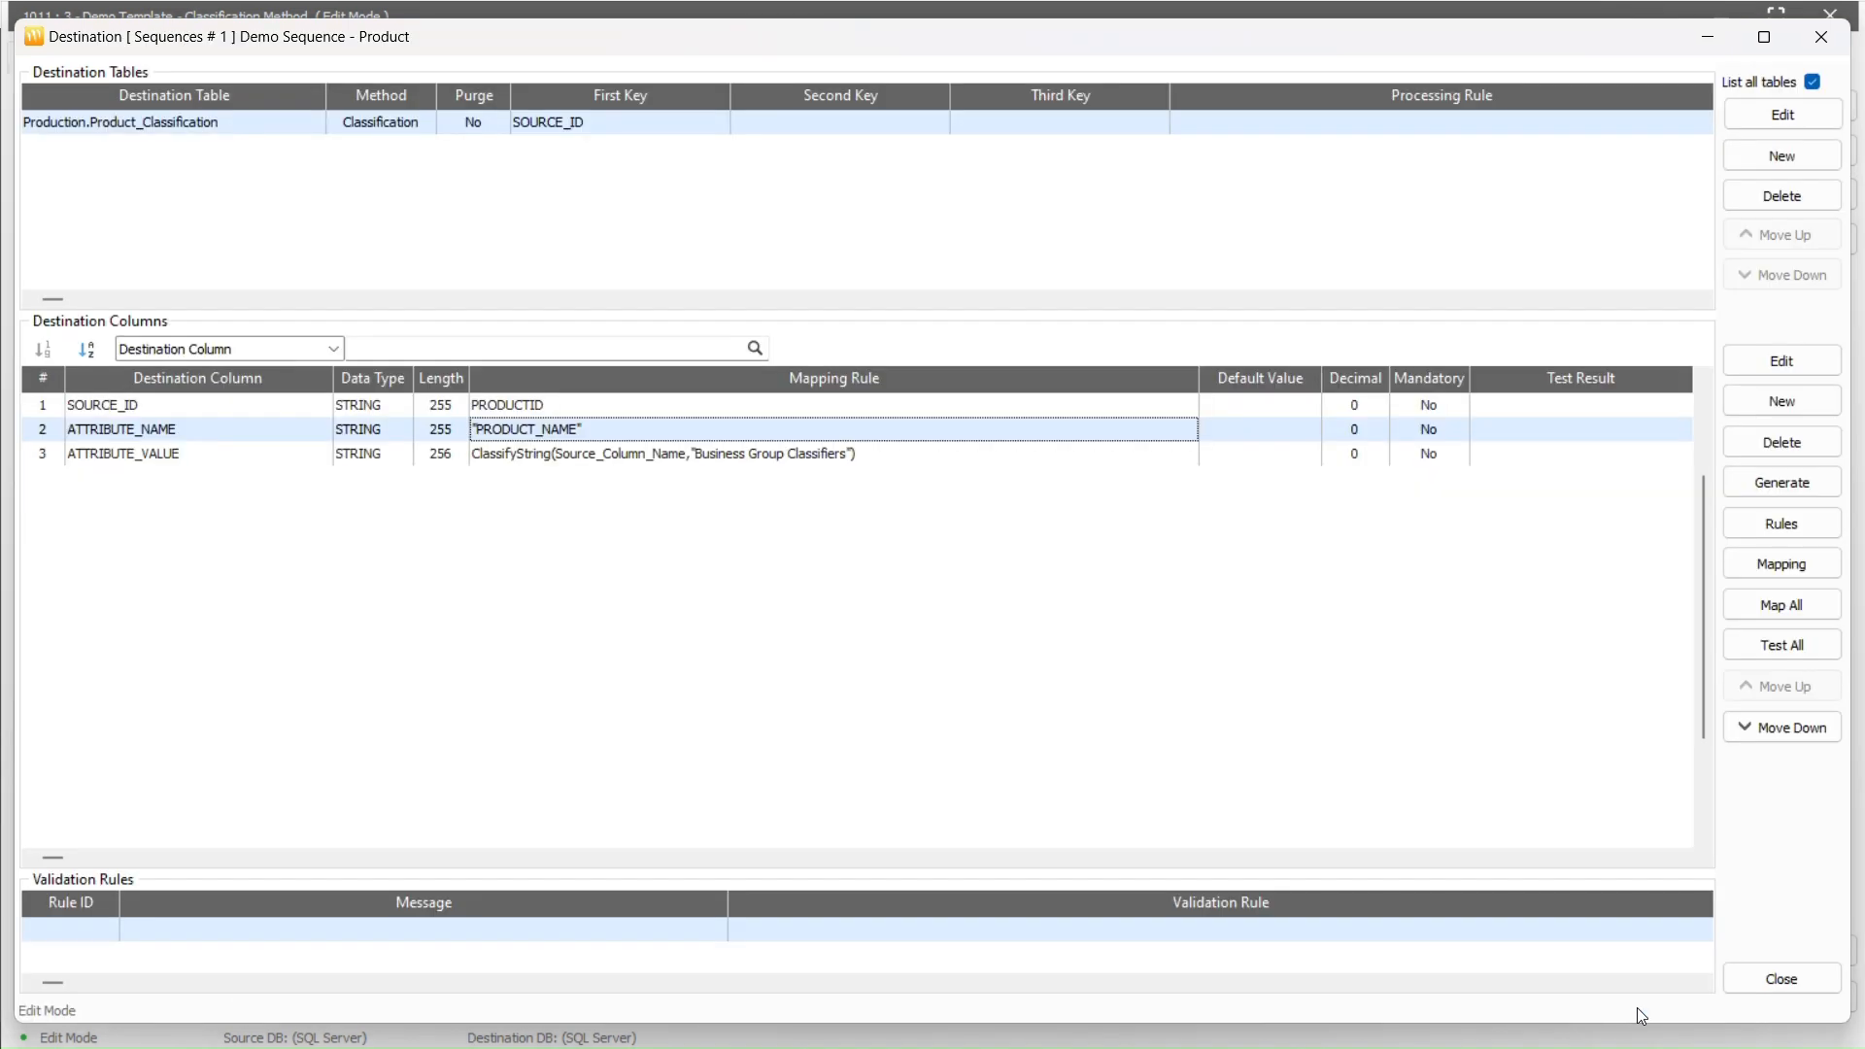
- Set the ATTRIBUTE_VALUE column's mapping rule to ClassifyString(NAME,"PRODUCT_NAME") using the NAME source column and PRODUCT_NAME business group
click(583, 456)
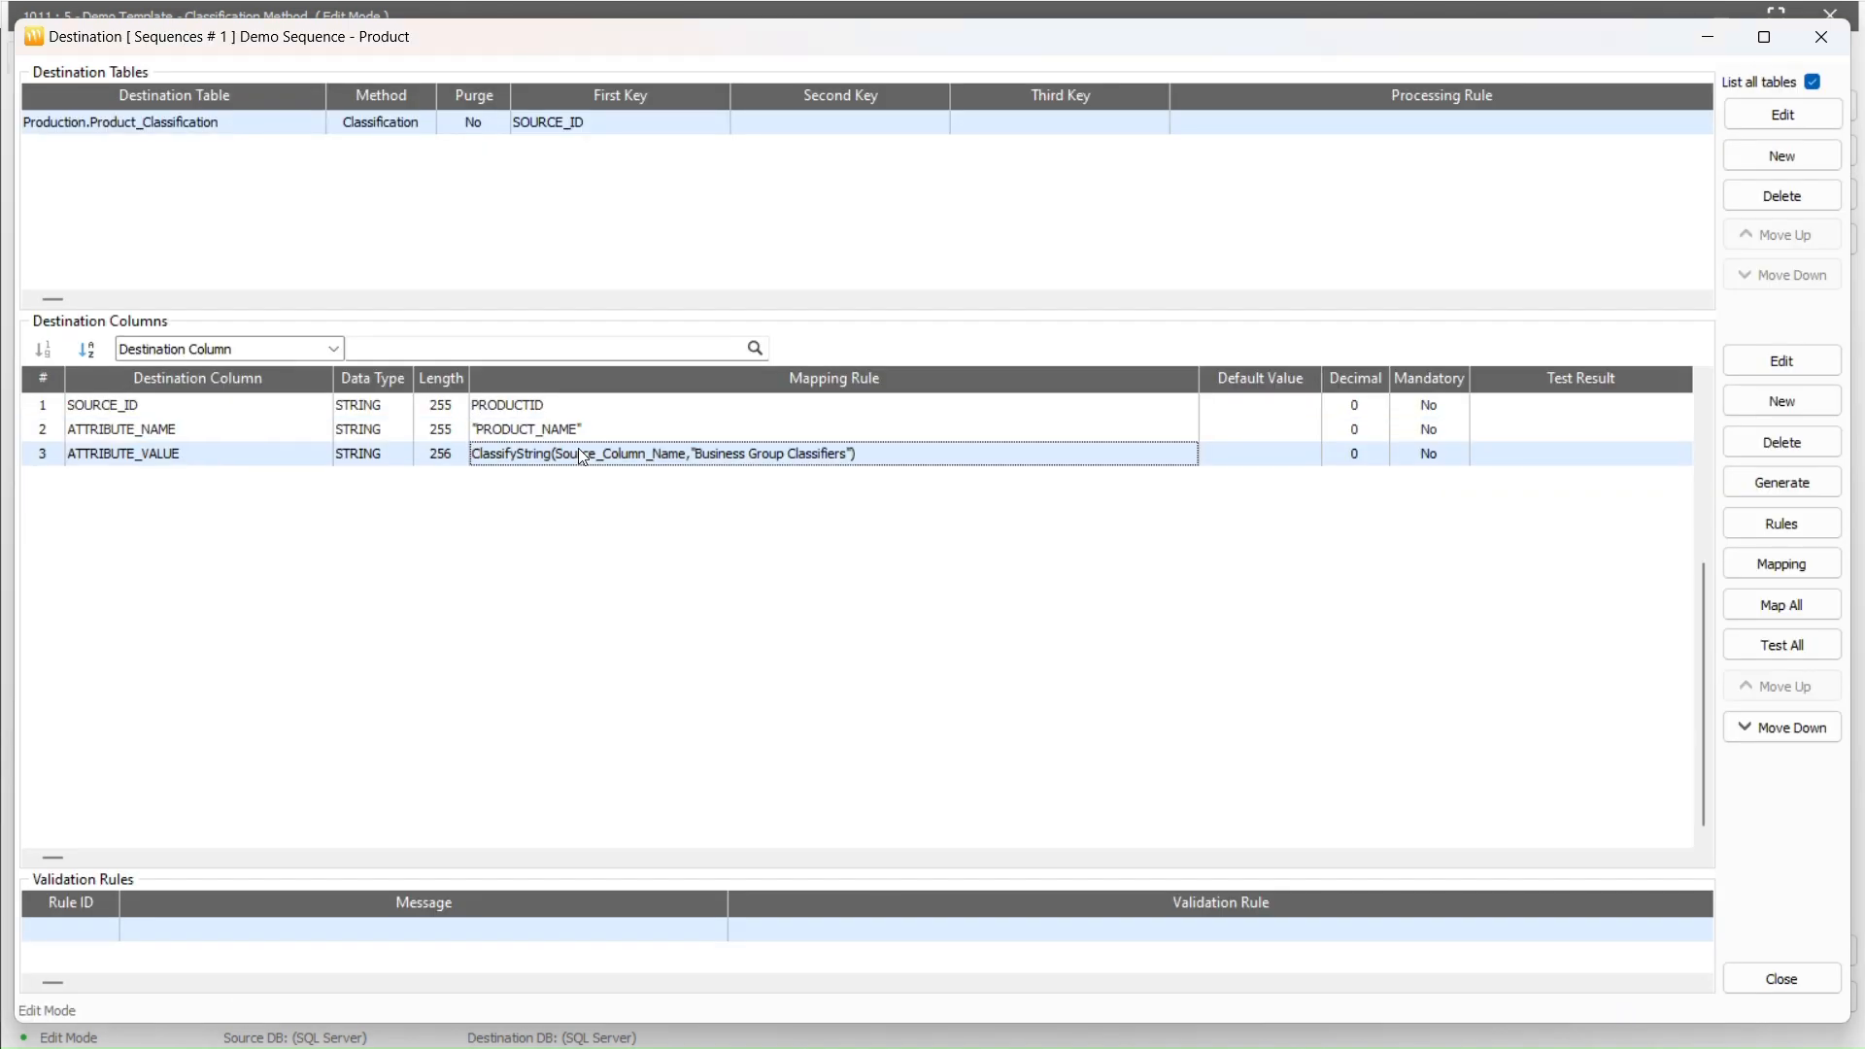
double_click(583, 455)
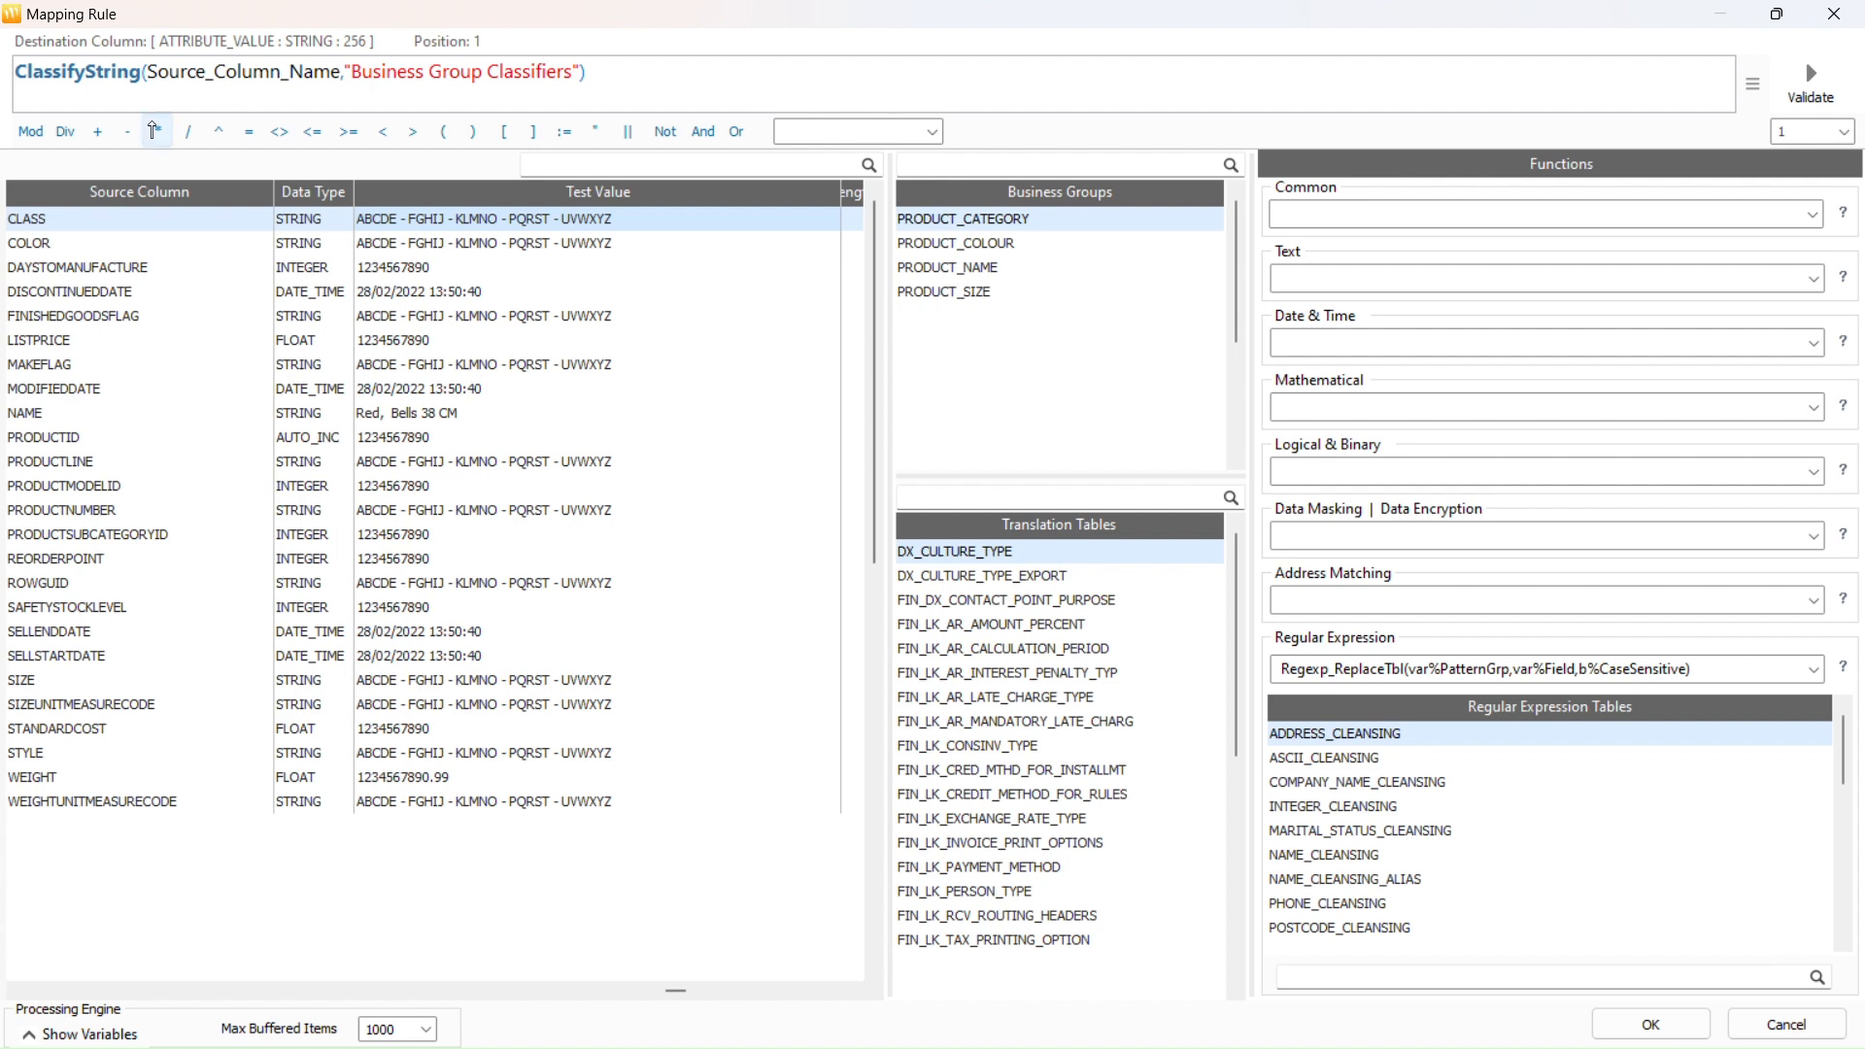
double_click(223, 82)
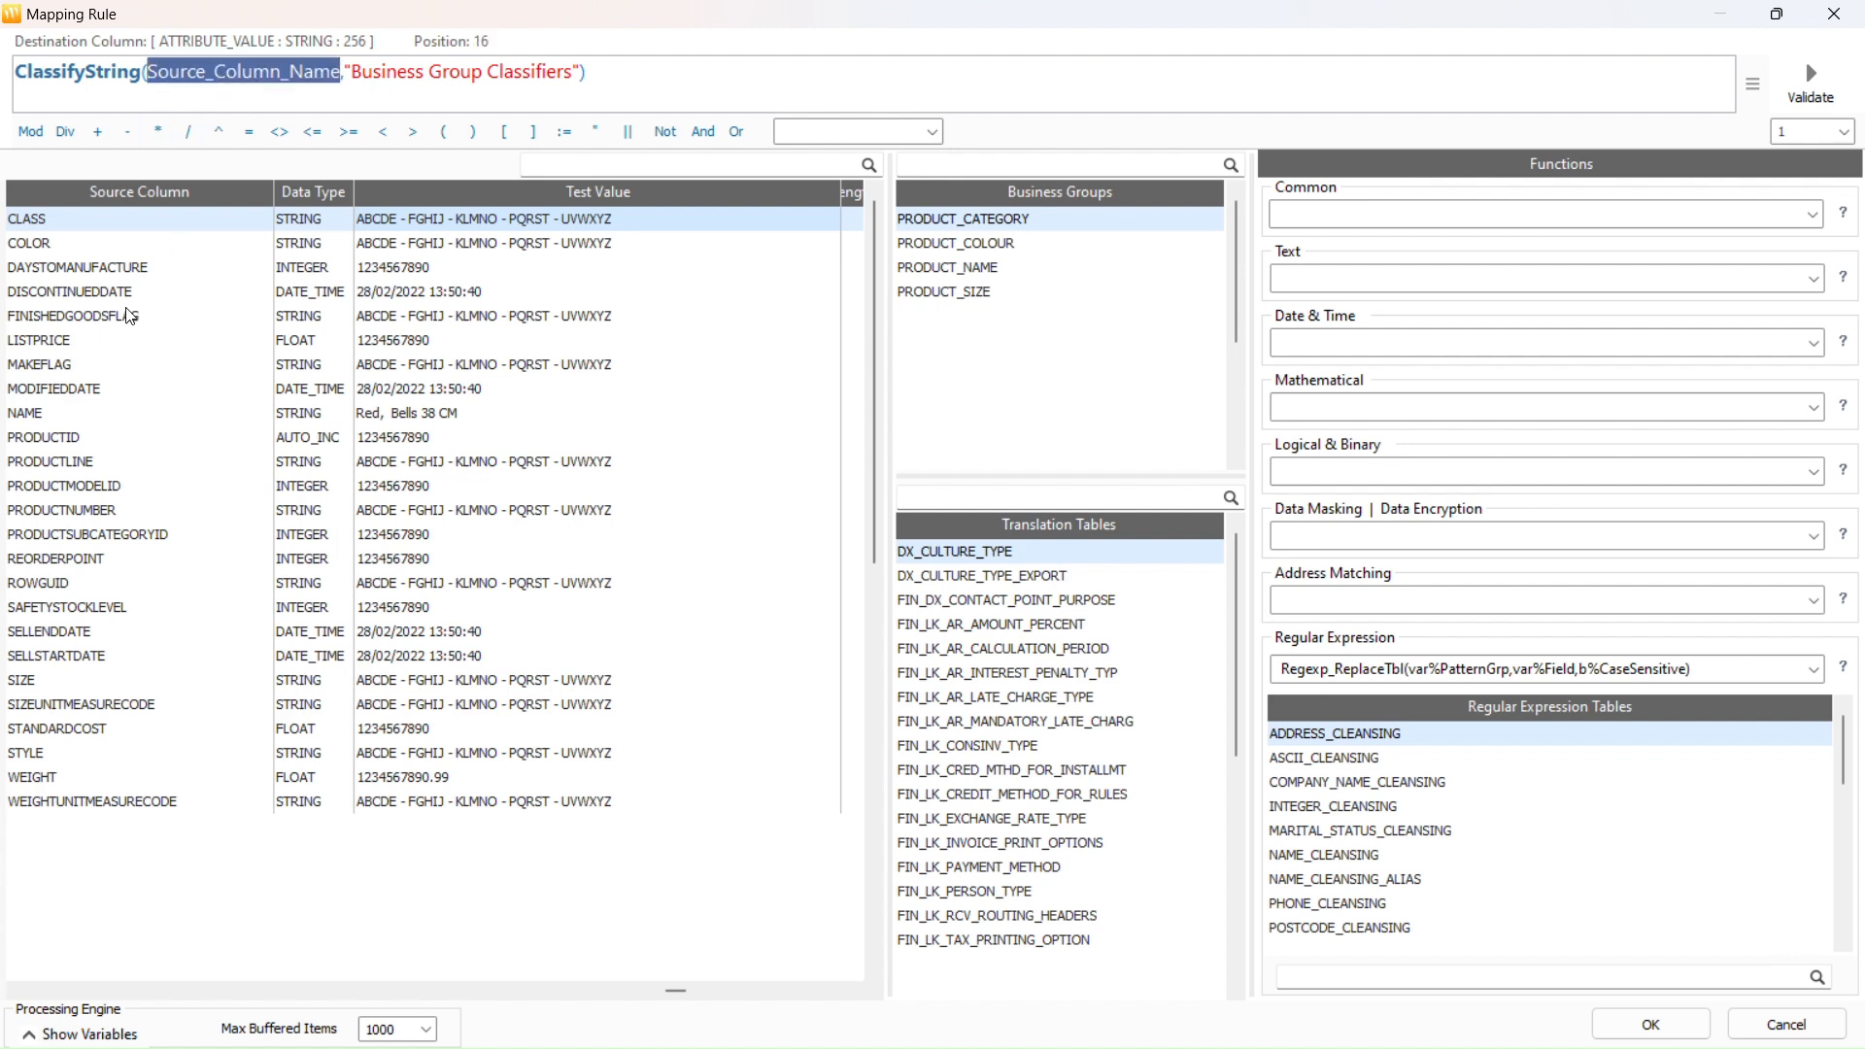
double_click(23, 416)
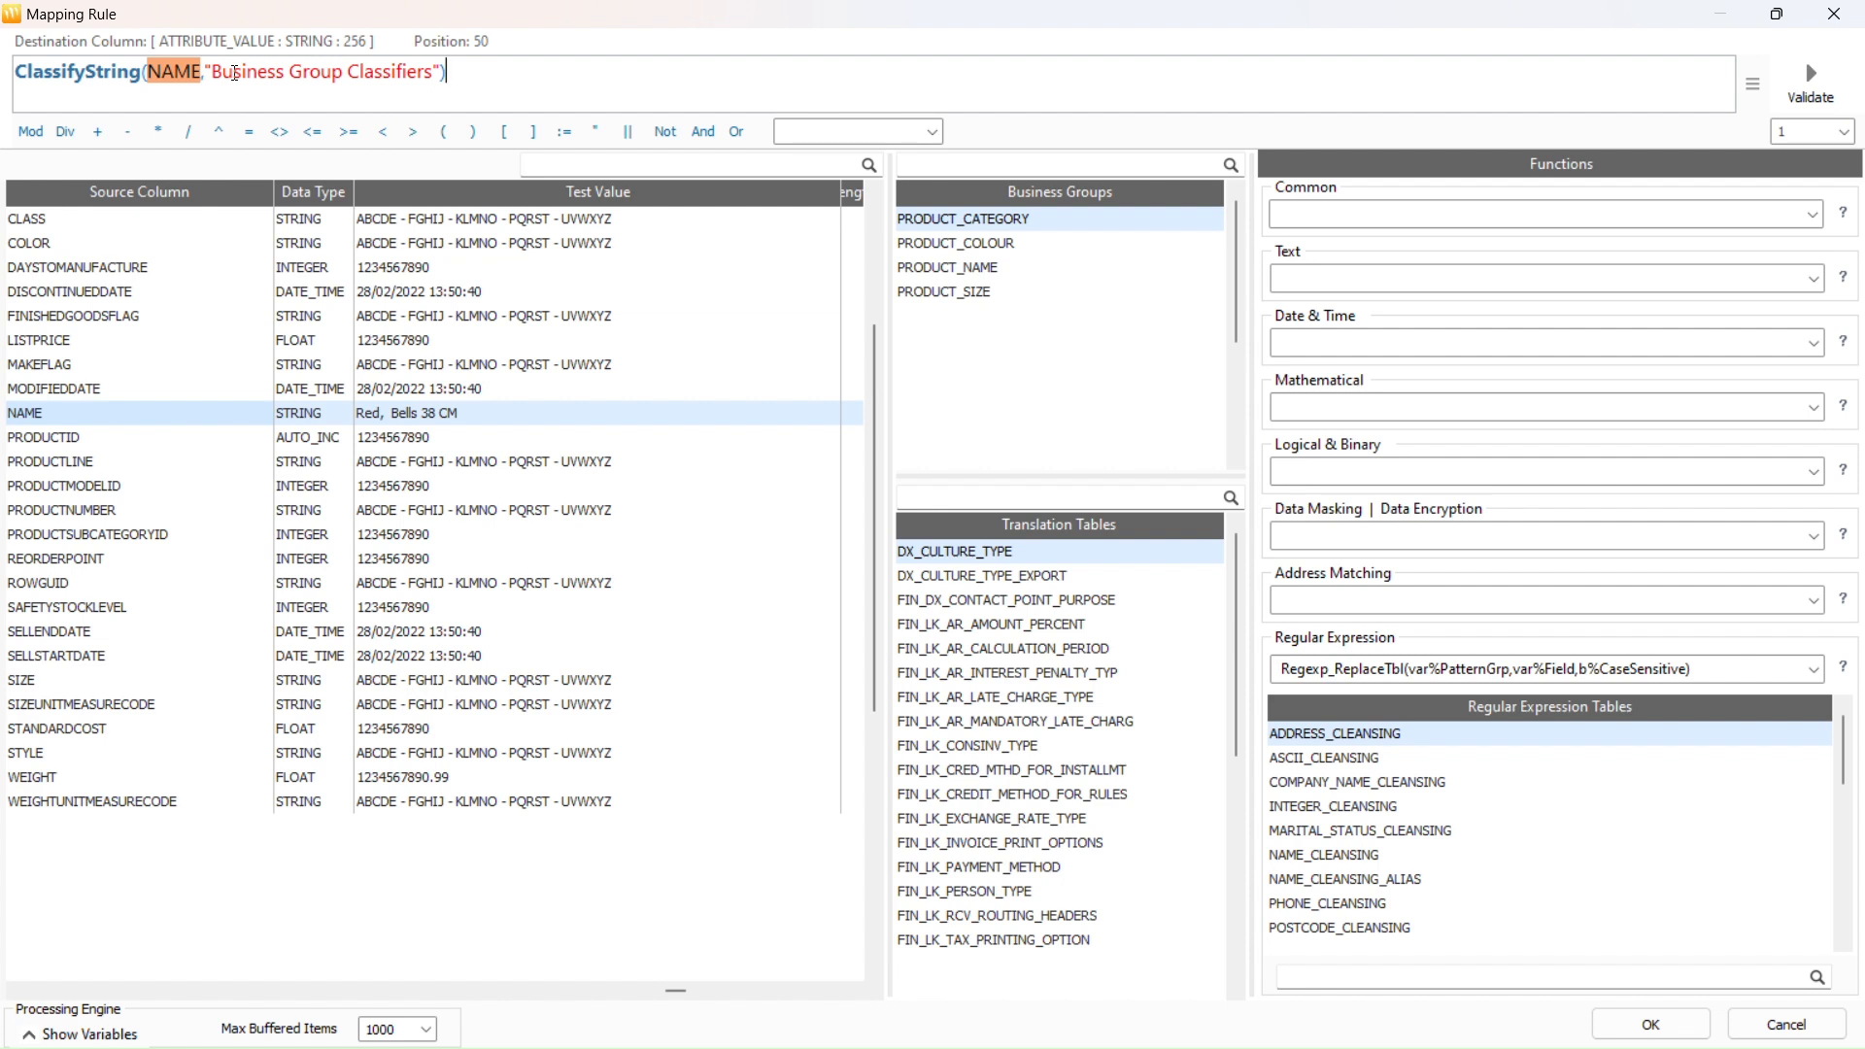
drag(211, 72, 432, 78)
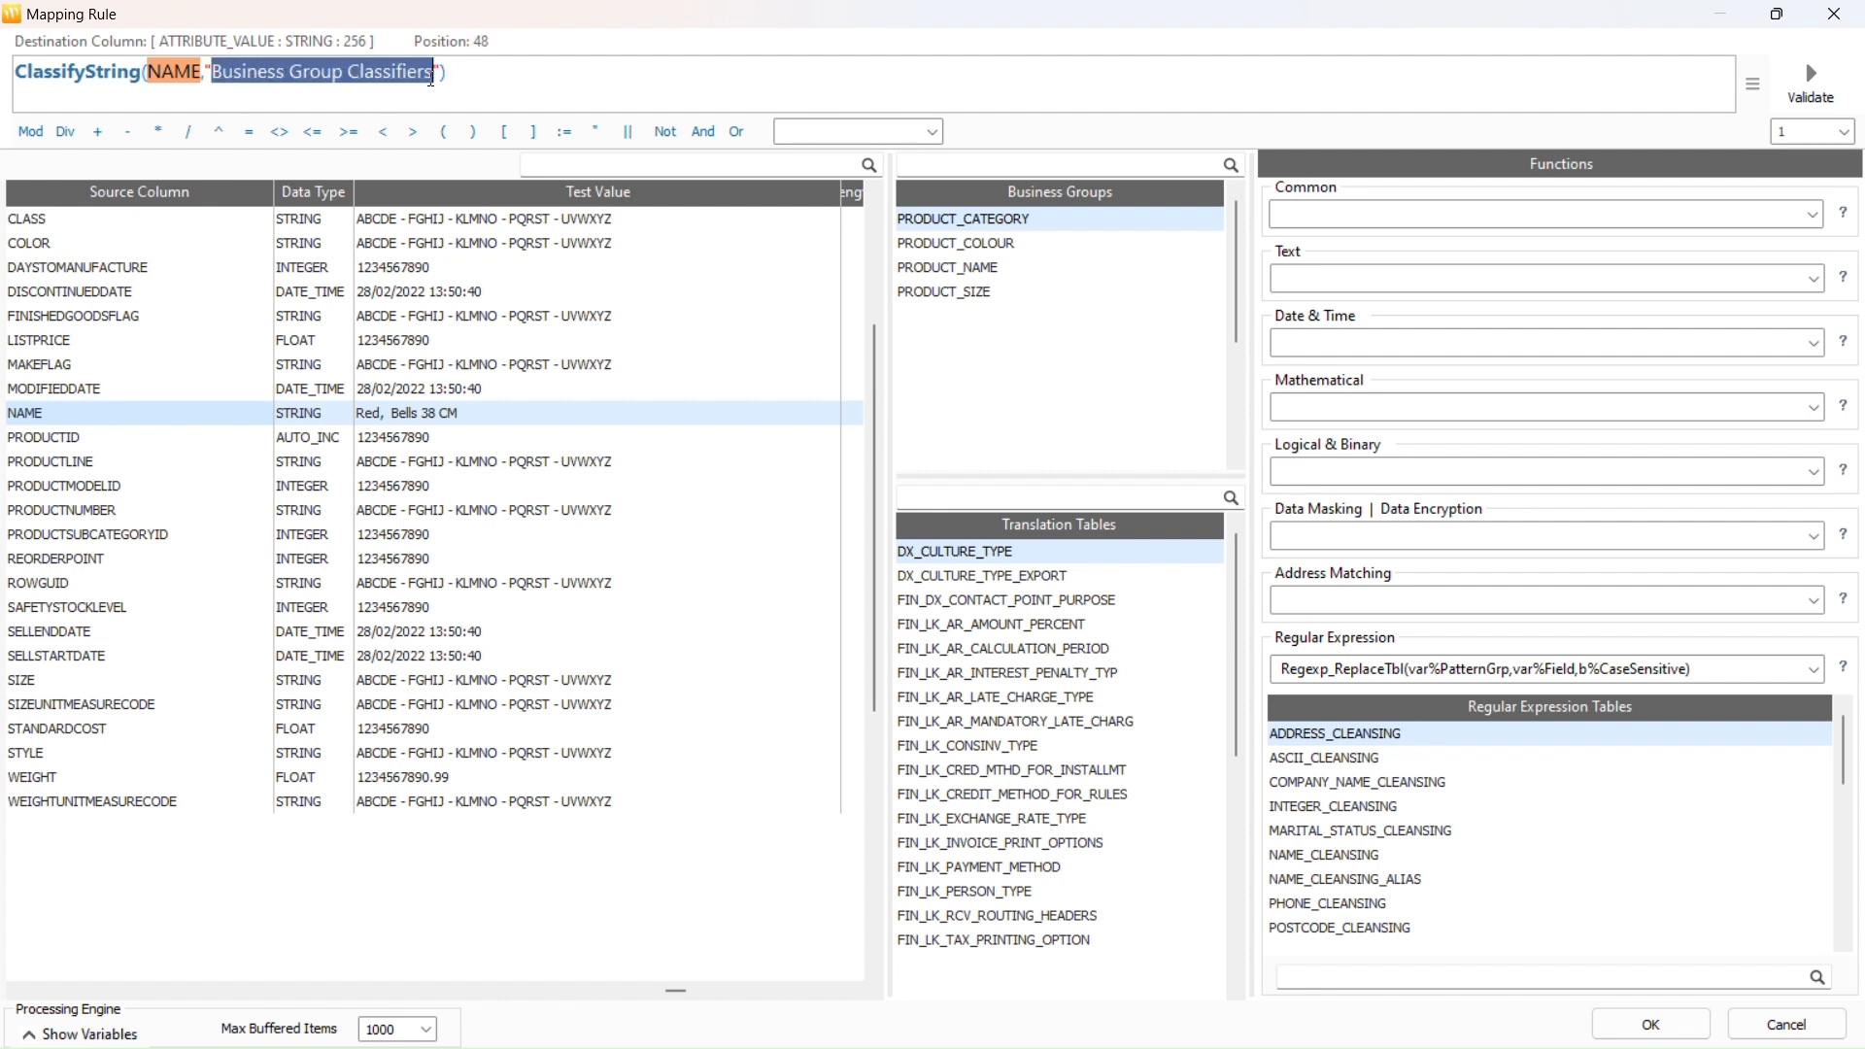
double_click(935, 269)
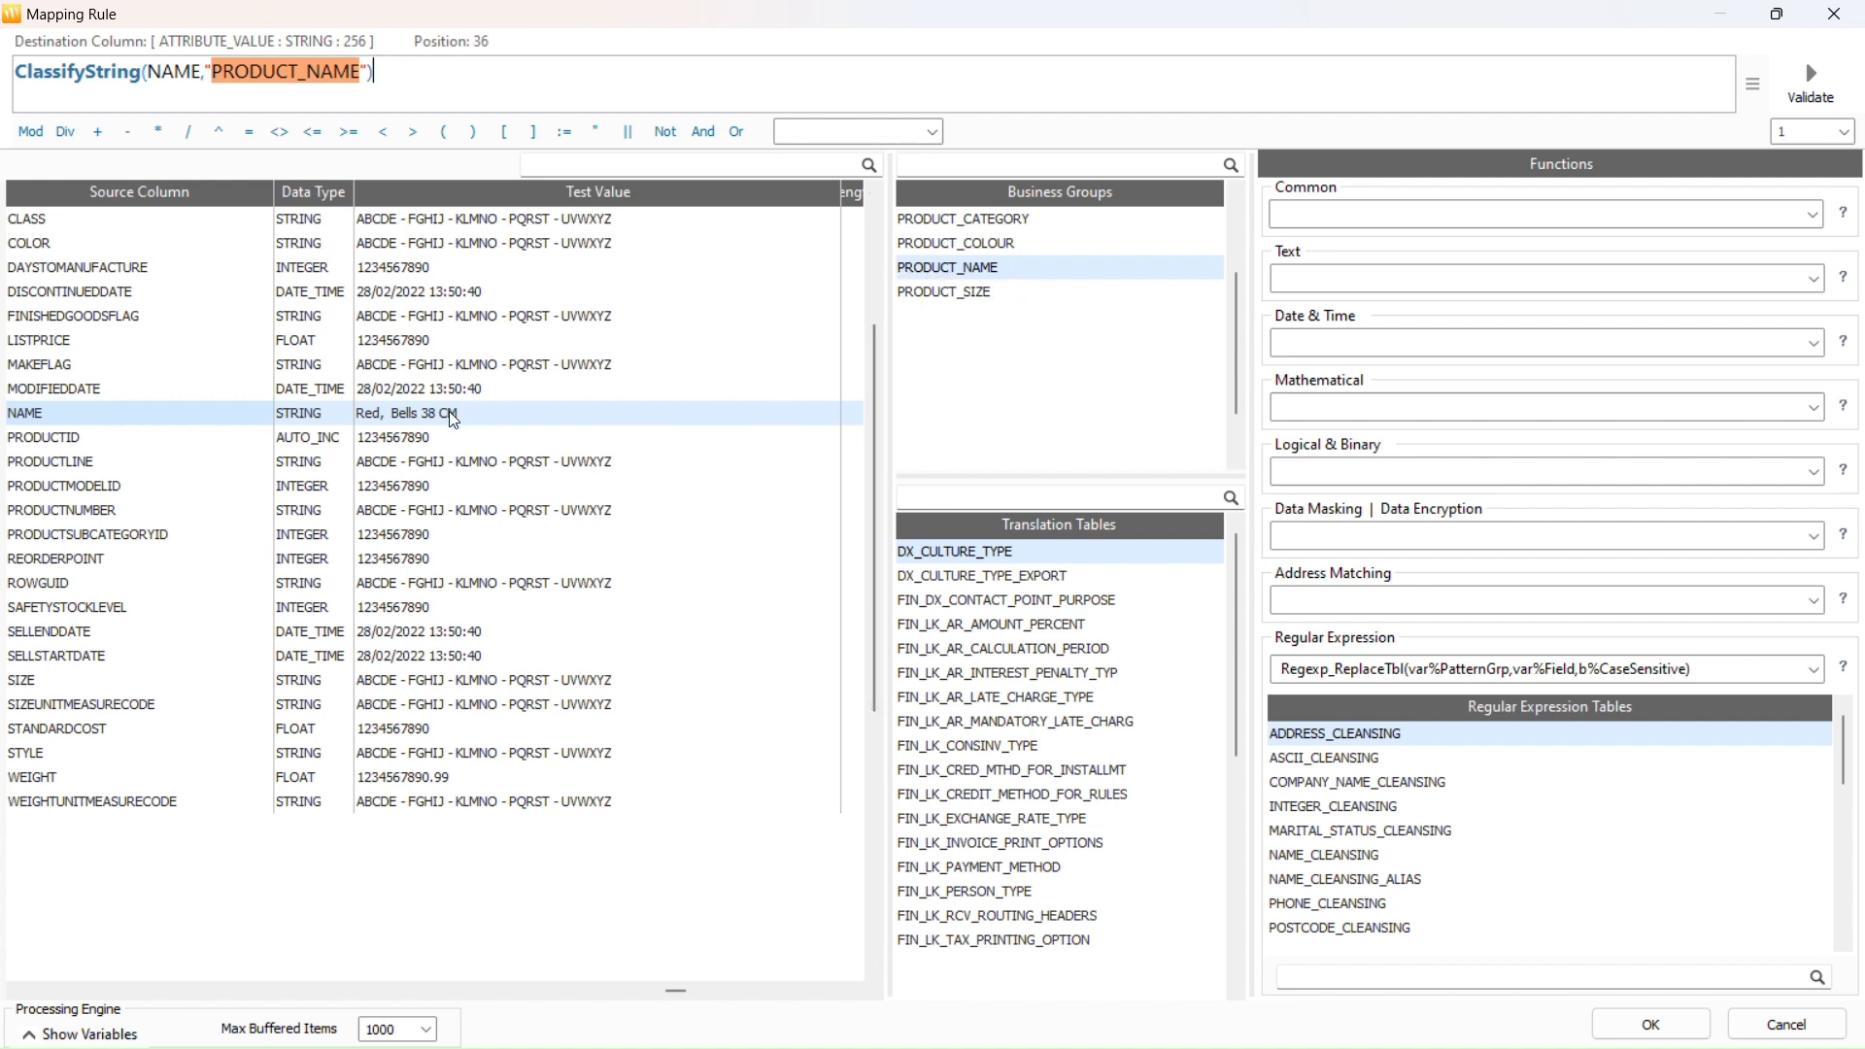
- Remove the comma from the NAME source column's test value so that it reads Red Bells 38 CM
right_click(398, 419)
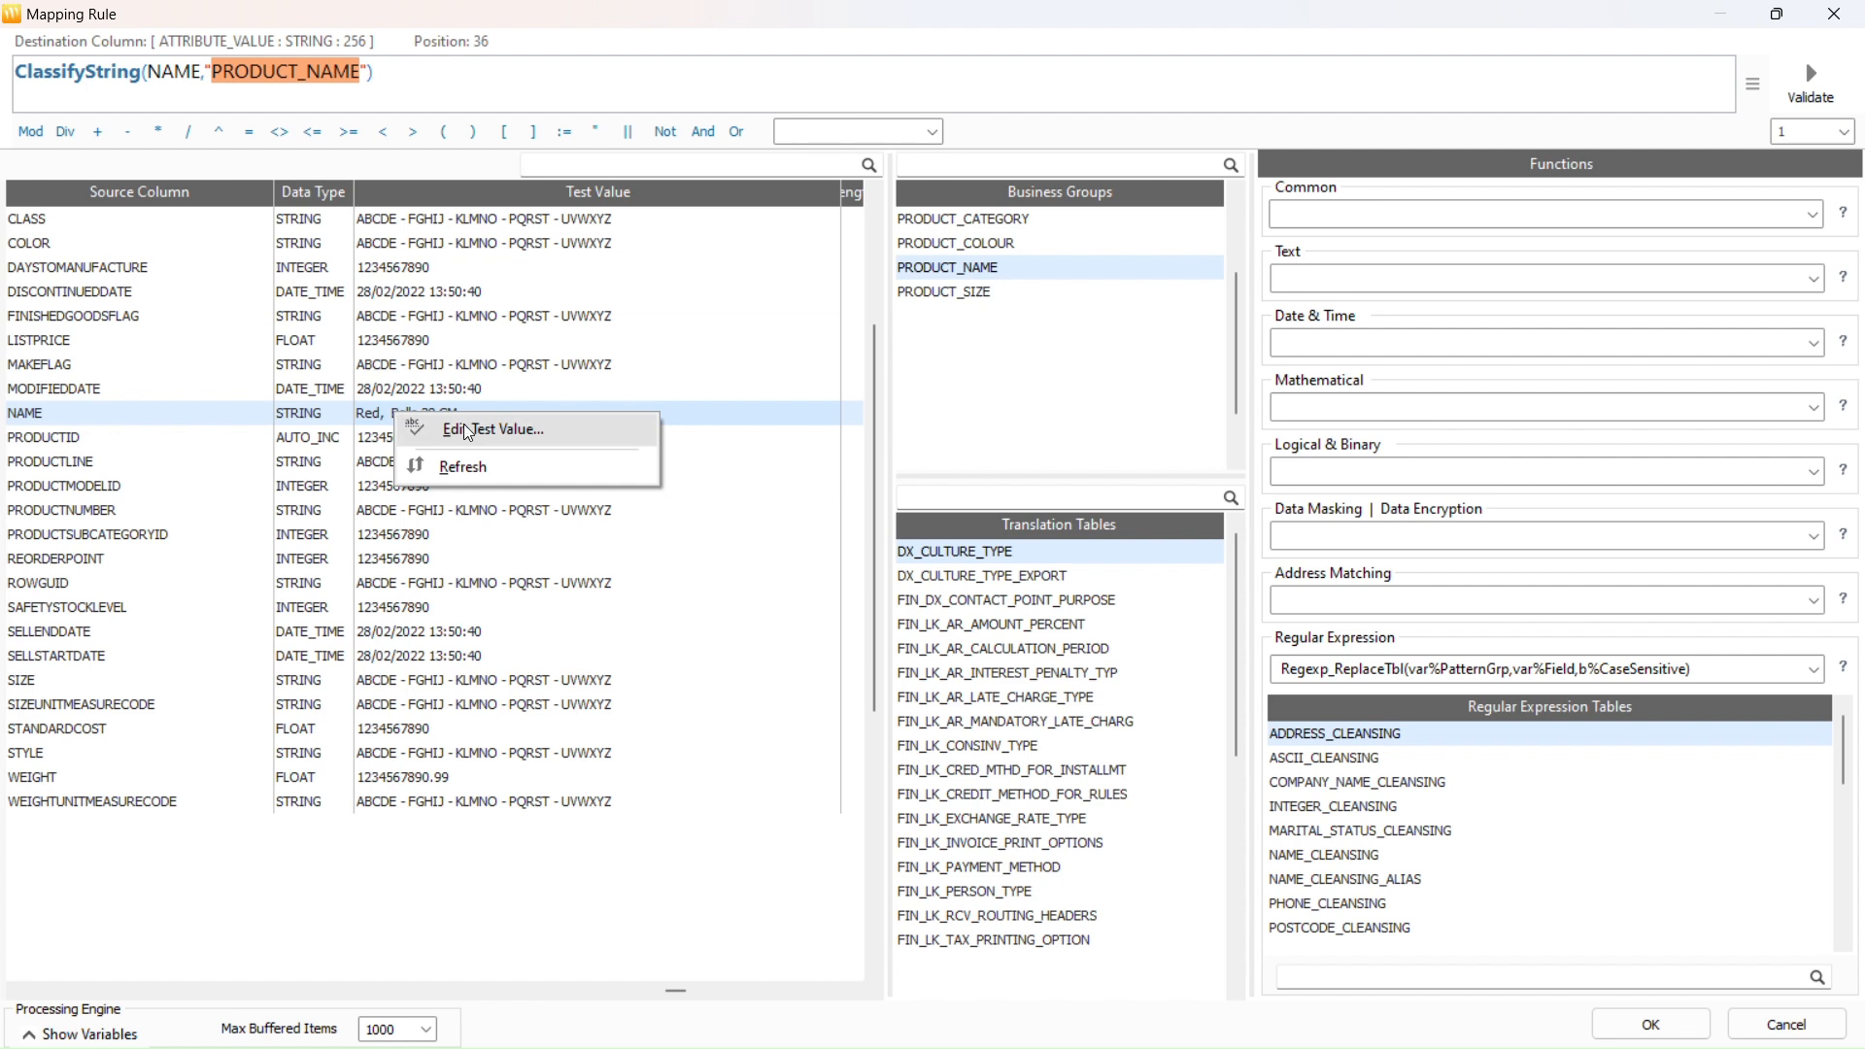
click(469, 432)
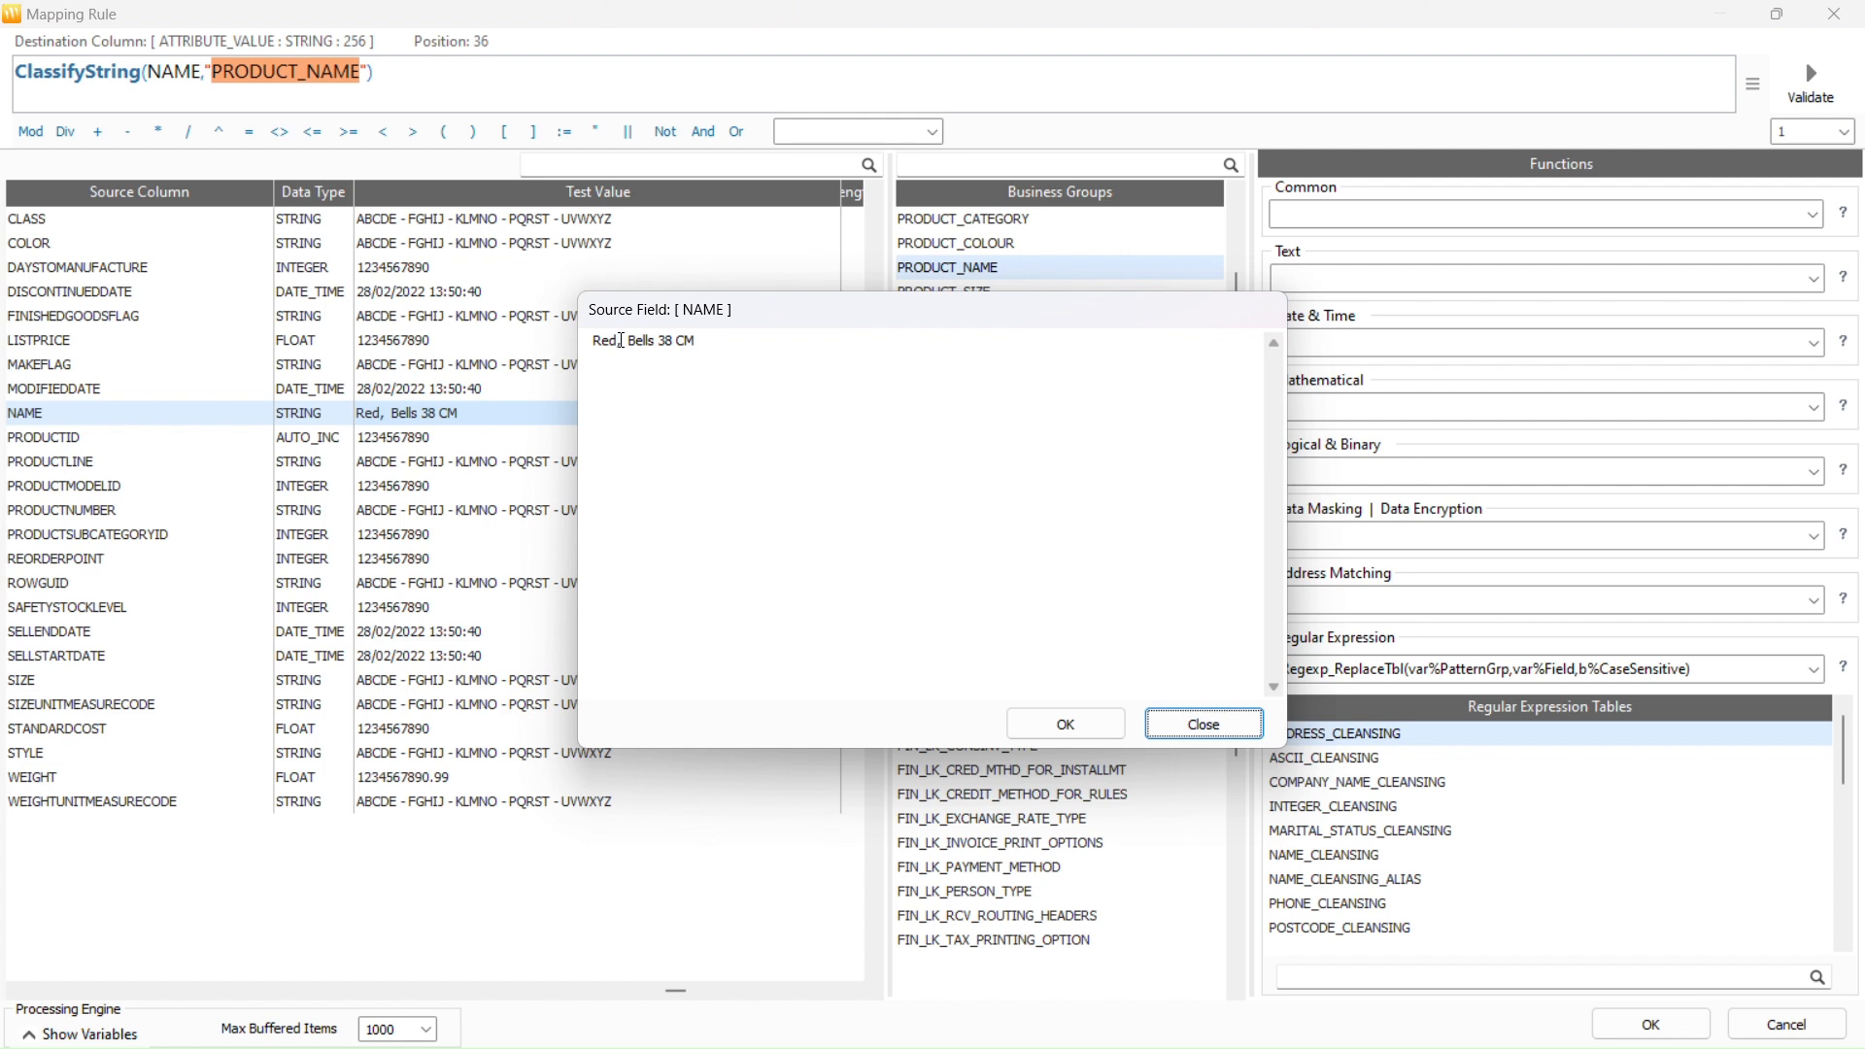
click(625, 342)
key(BackSpace)
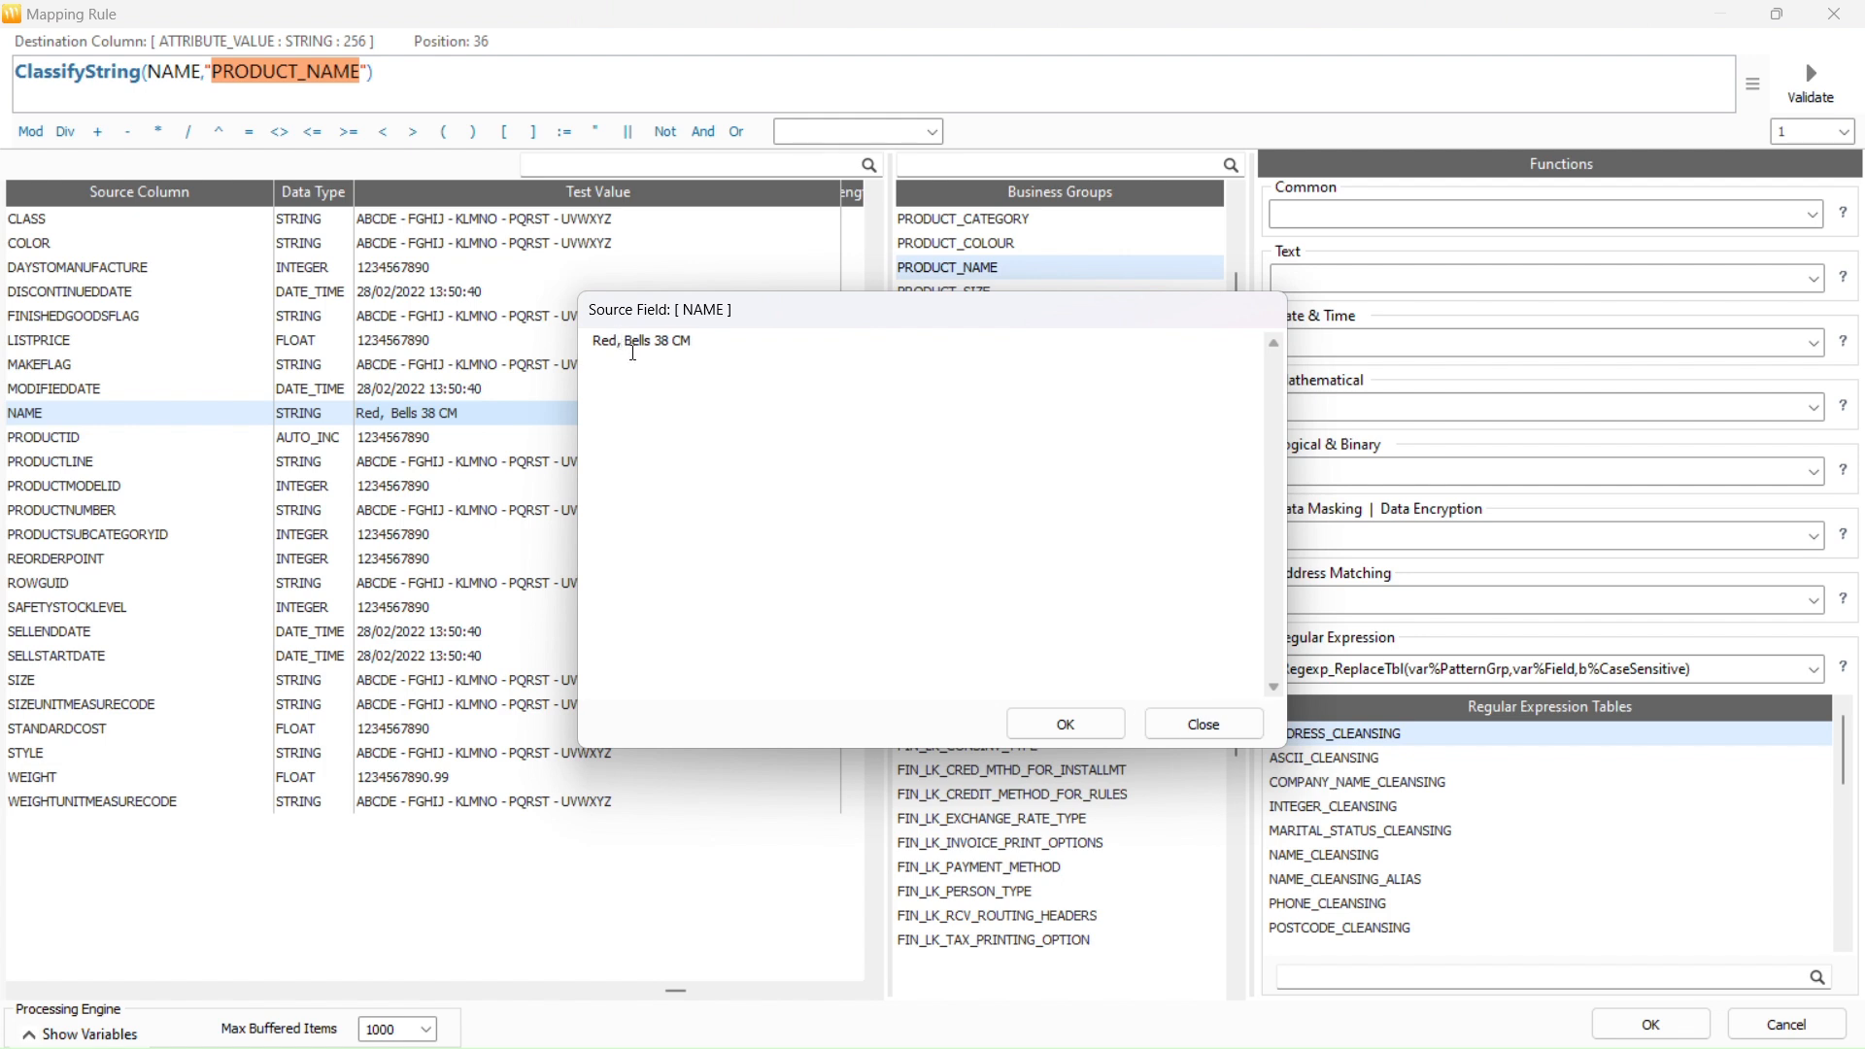
key(BackSpace)
click(1066, 724)
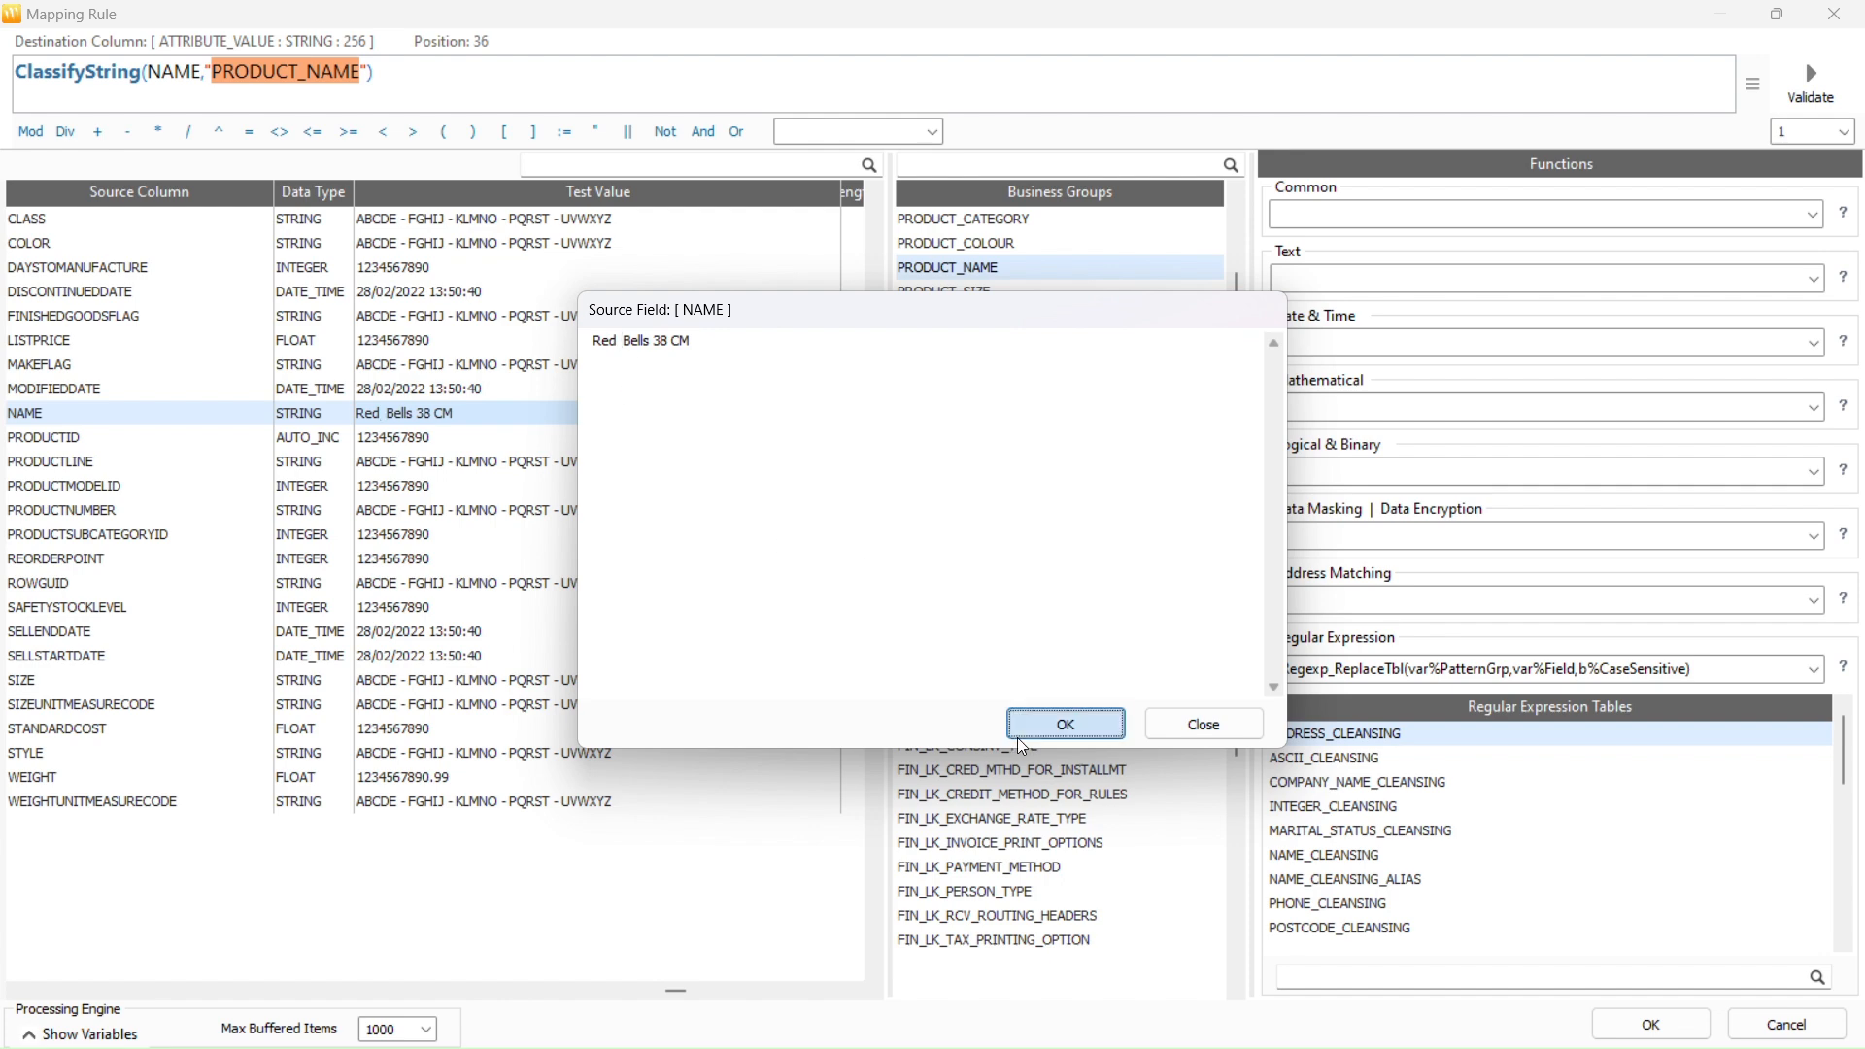
- Validate the ClassifyString rule and examine the category, colour and size classifications it returns for the test value
click(1811, 83)
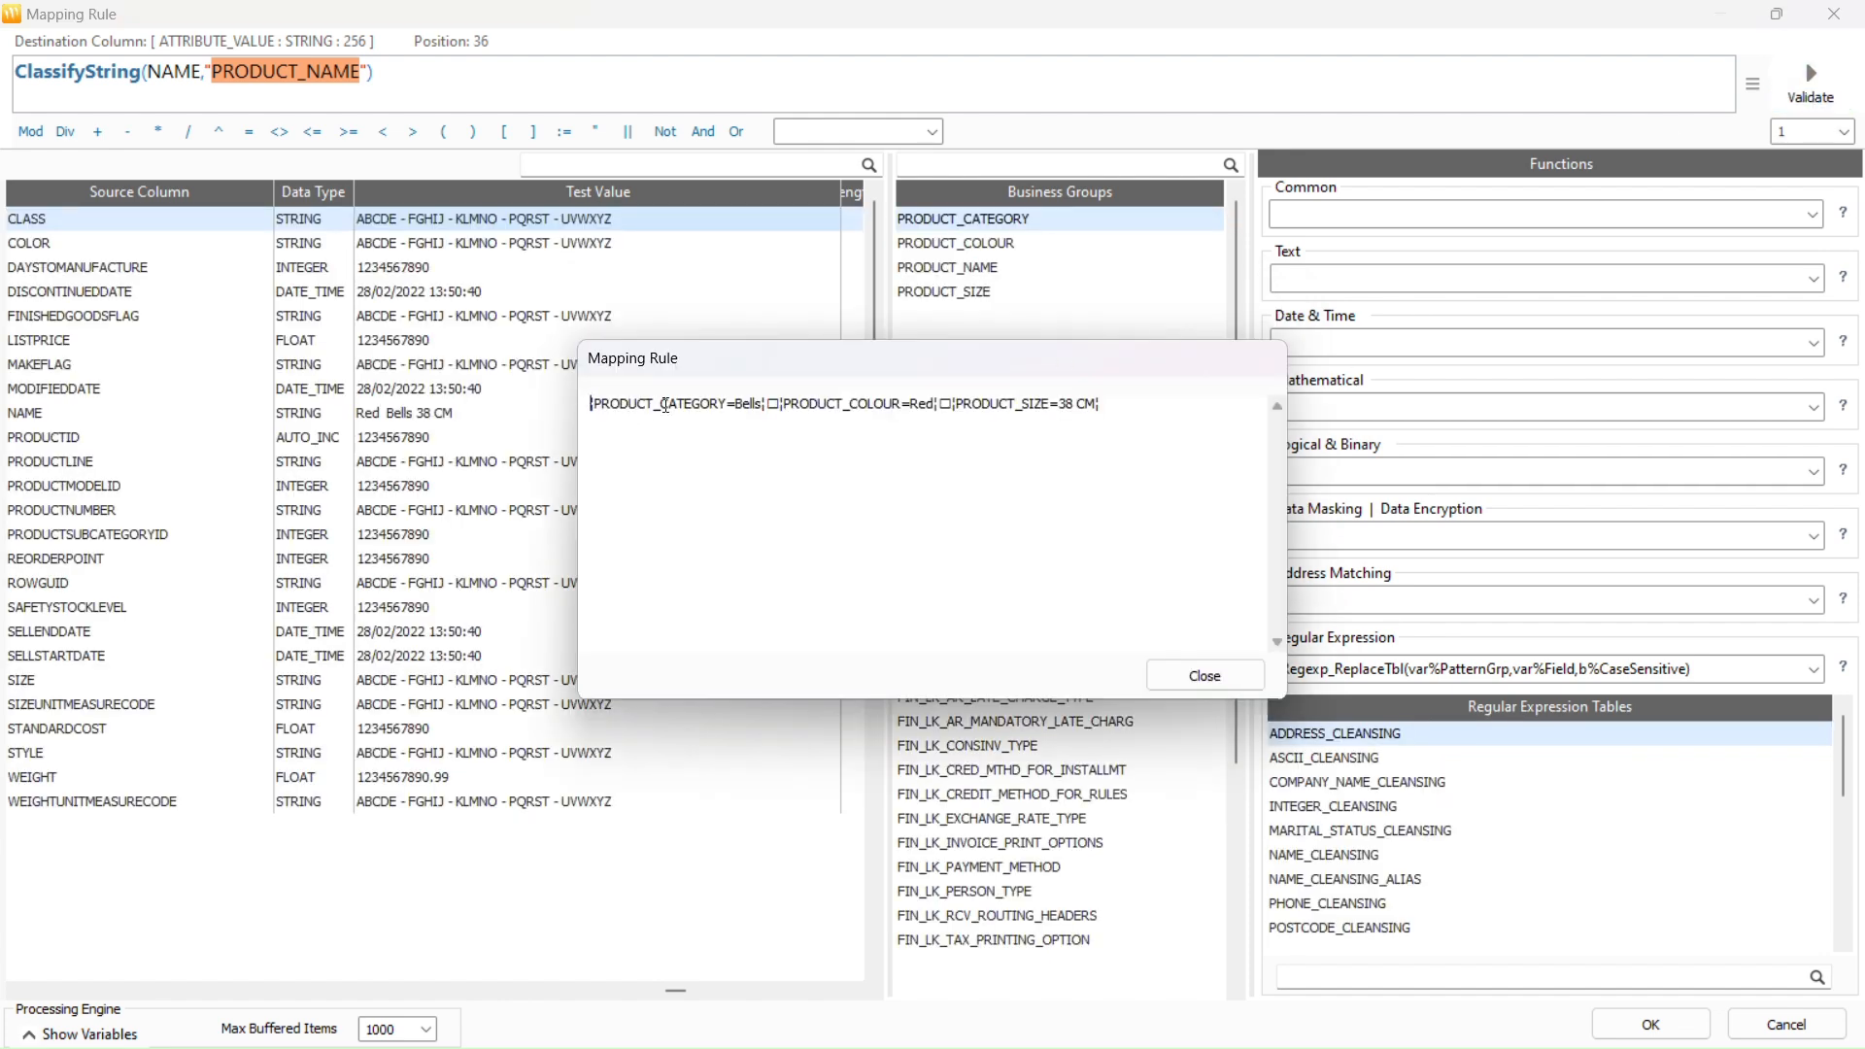
drag(728, 405, 594, 404)
drag(893, 404, 790, 411)
drag(1053, 404, 963, 404)
click(1205, 675)
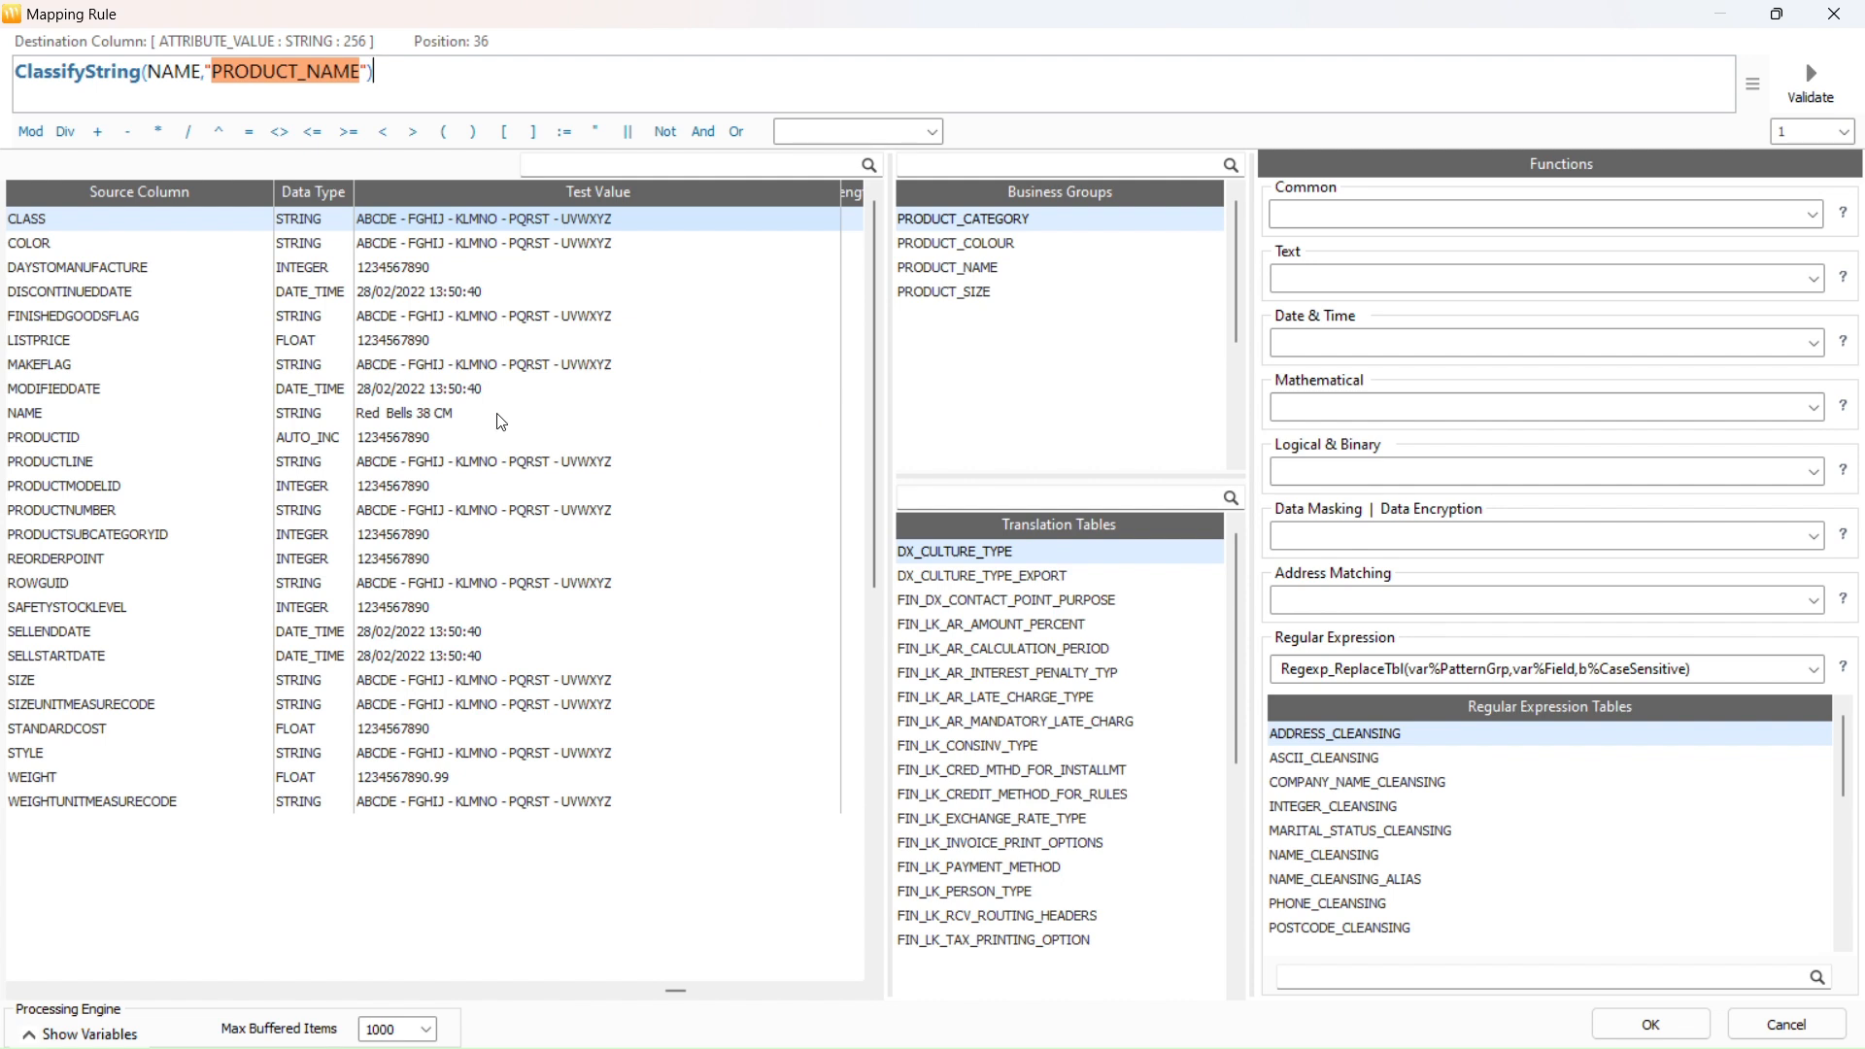
- Add a comma after Red in the NAME source column's test value so that it reads Red, Bells 38 CM
right_click(501, 421)
click(634, 434)
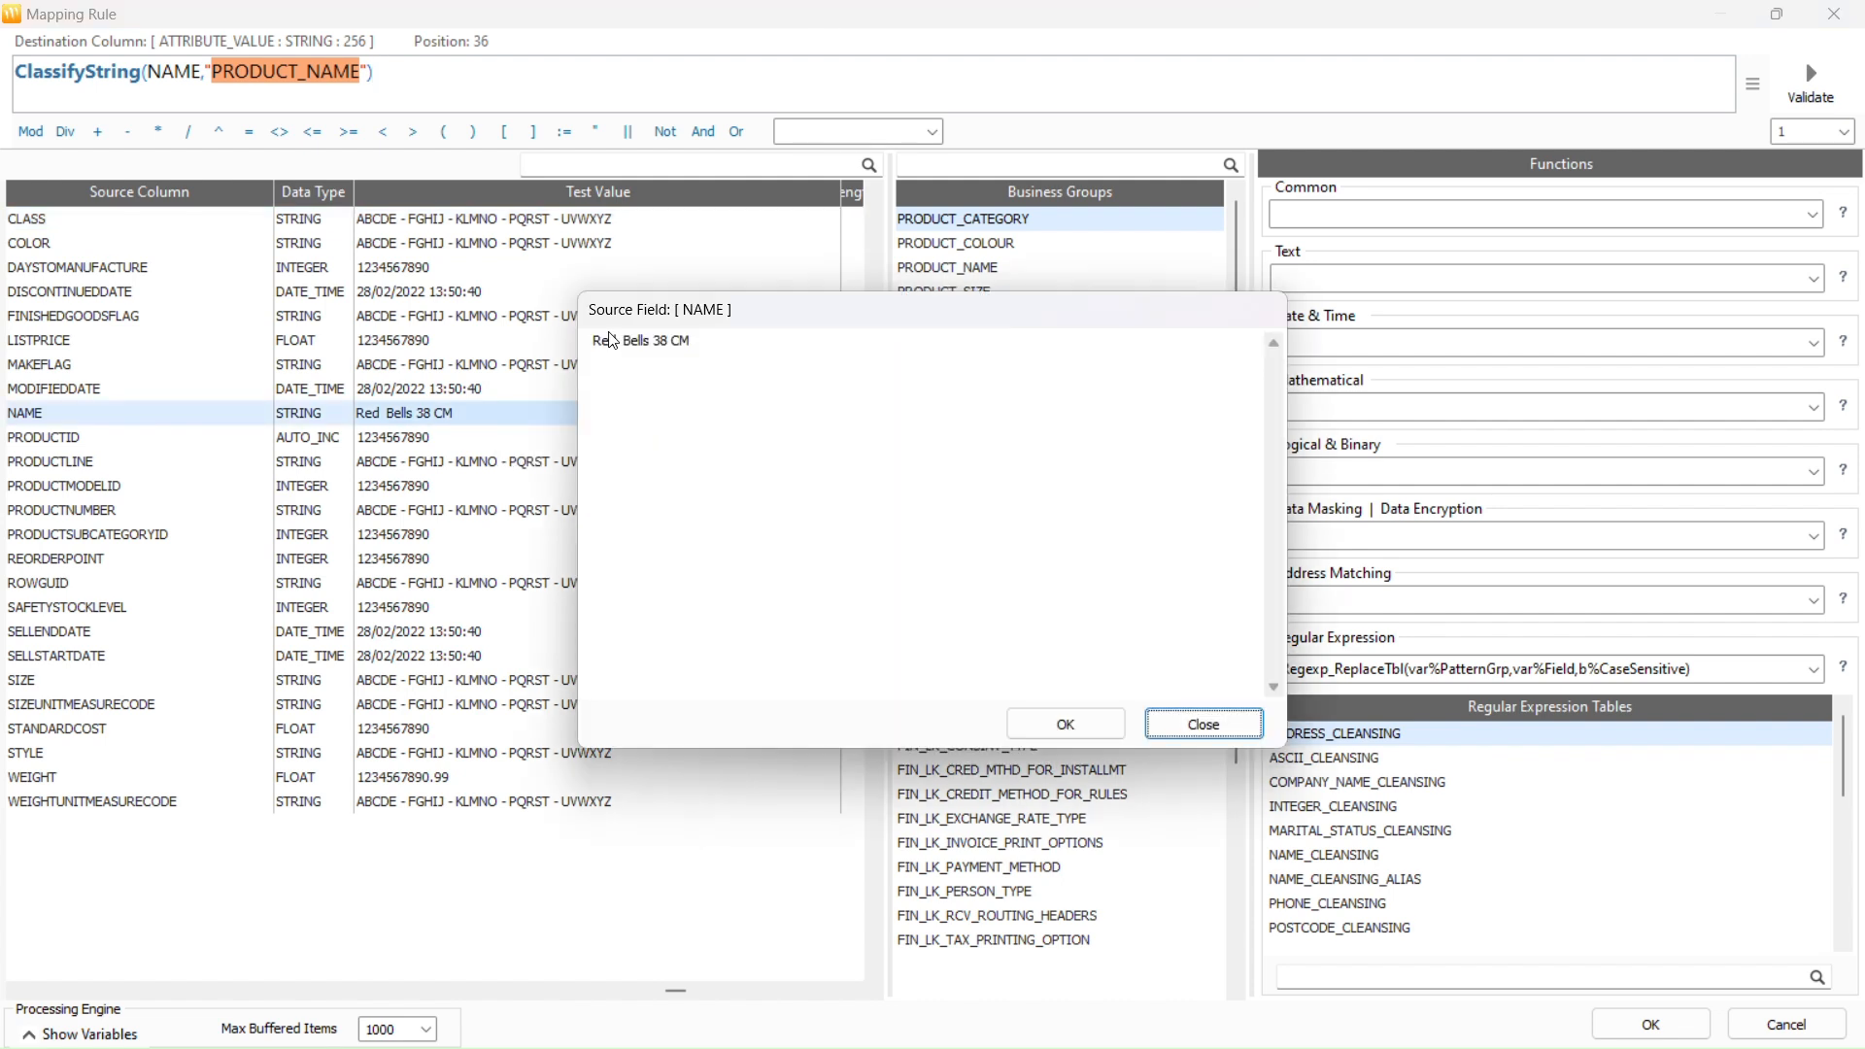
click(613, 340)
text(,)
click(1066, 725)
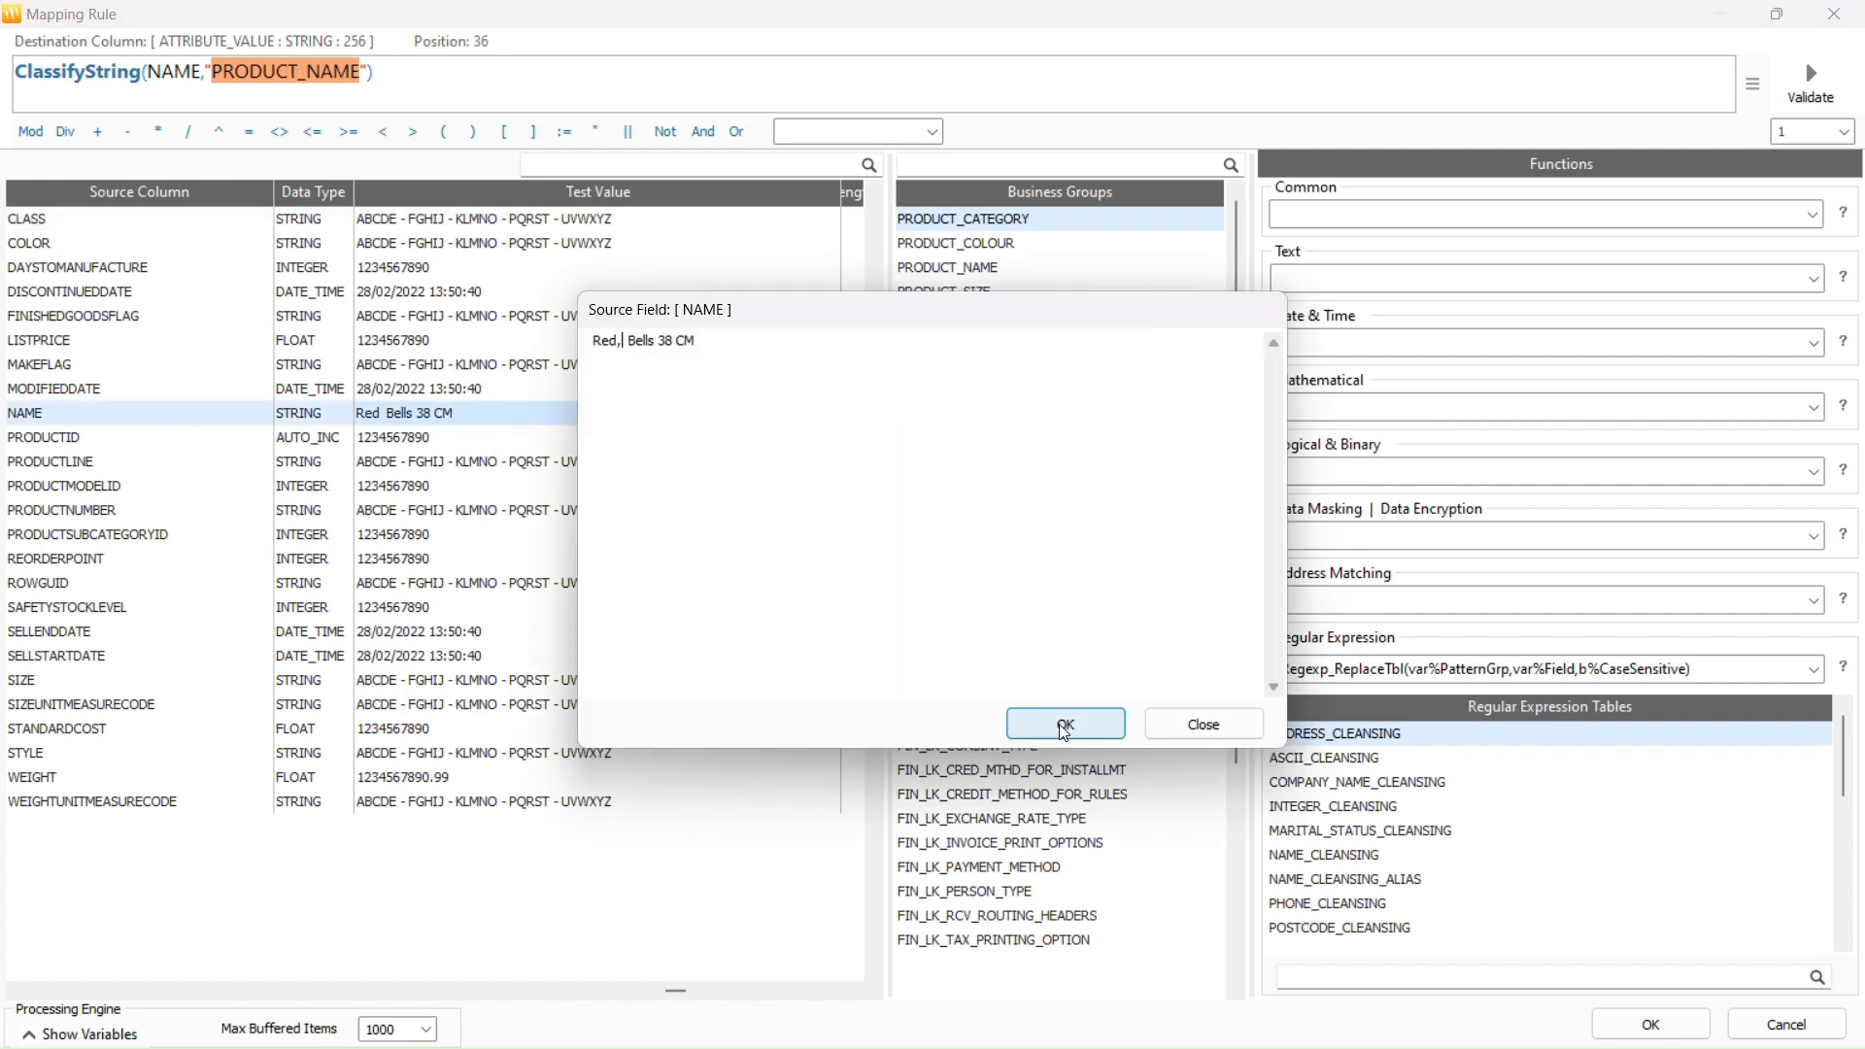
- Validate the ClassifyString rule and examine how the comma in the test value affects the classification of the colour
click(1826, 83)
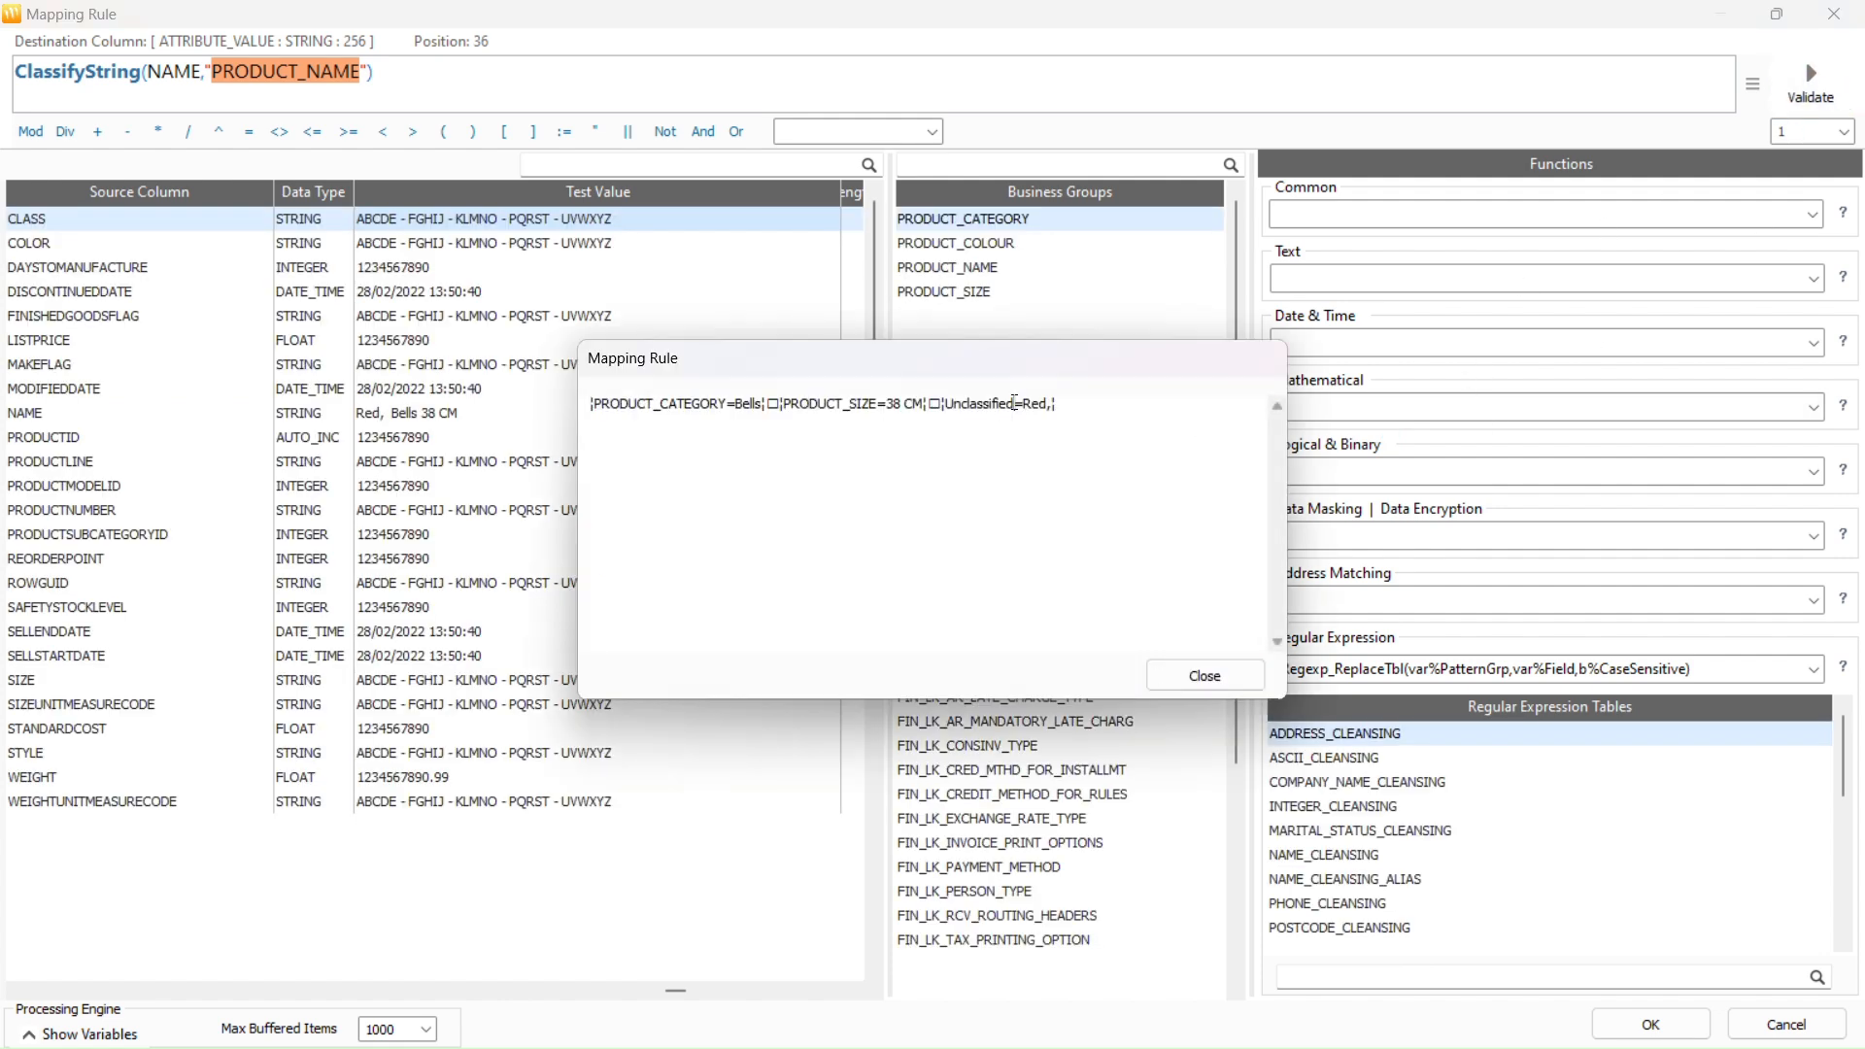
drag(1015, 402, 944, 403)
click(1050, 410)
click(1203, 677)
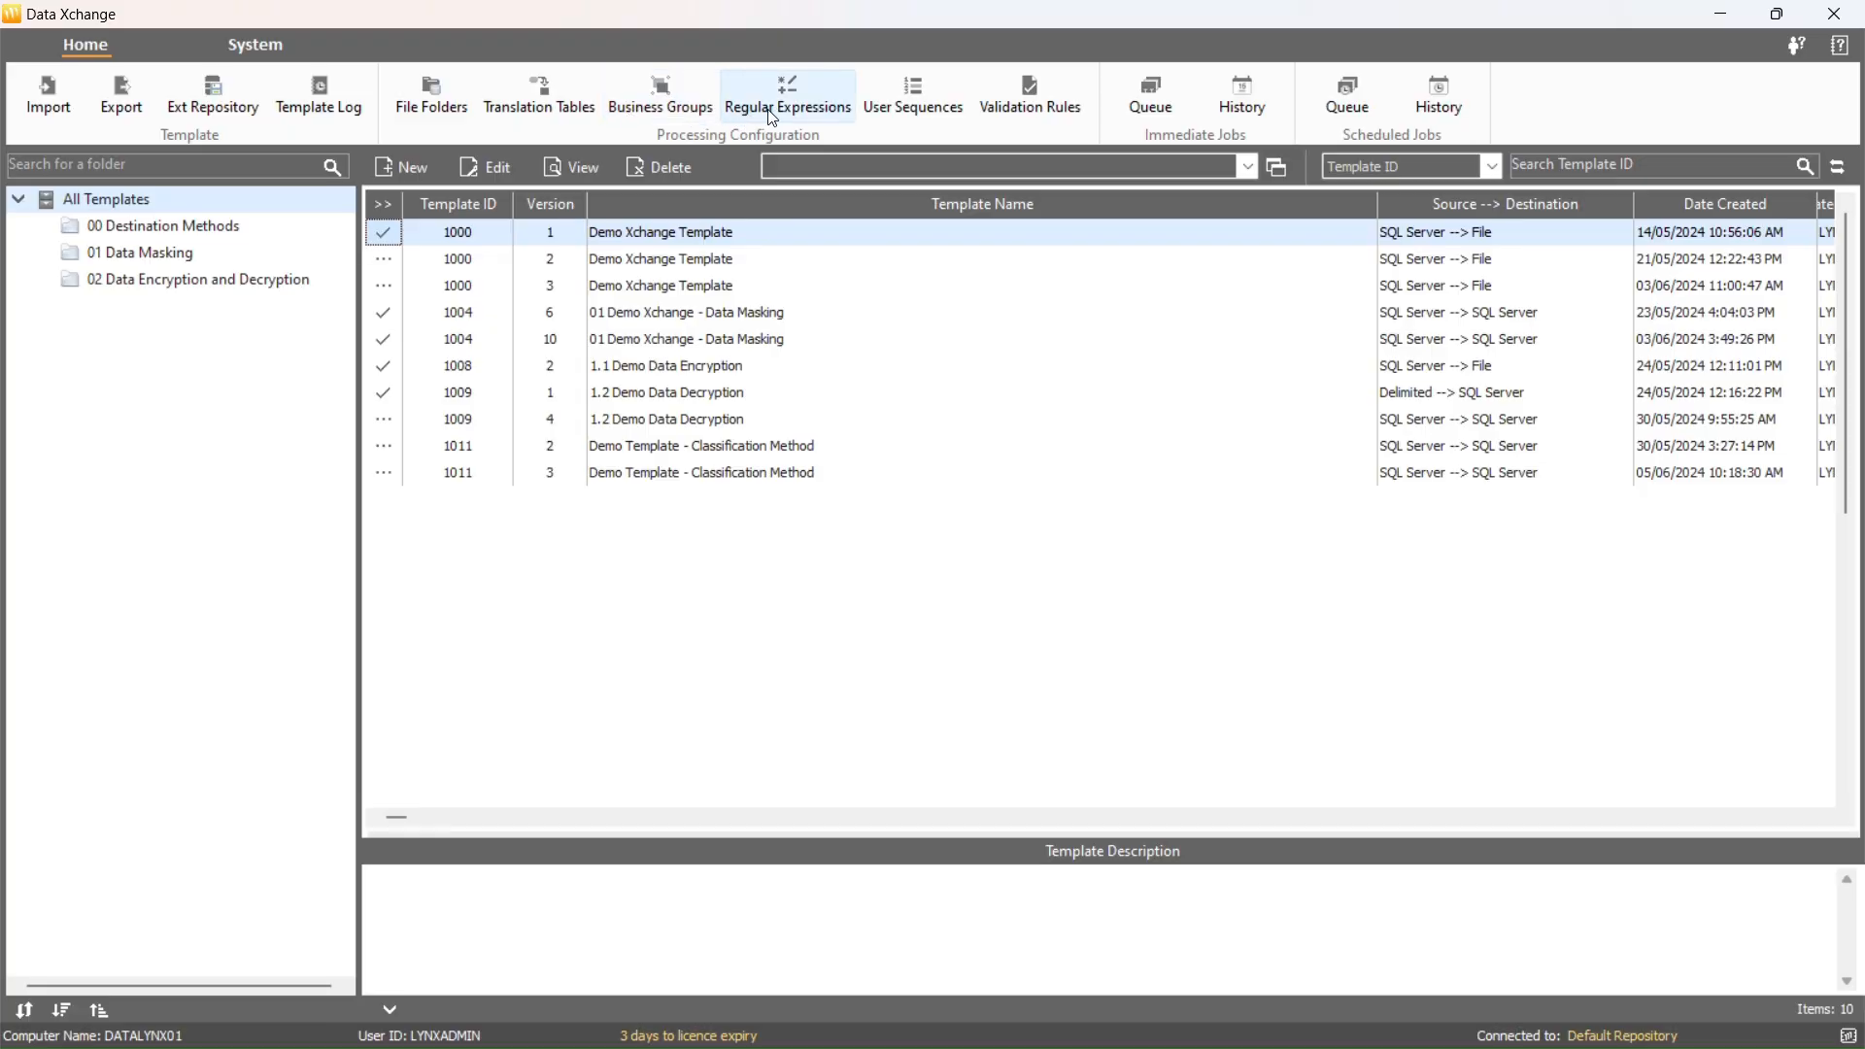
- Create a regular expression table with CLASSIFICATION_CLEANSING as both its name and description, and save it
click(774, 114)
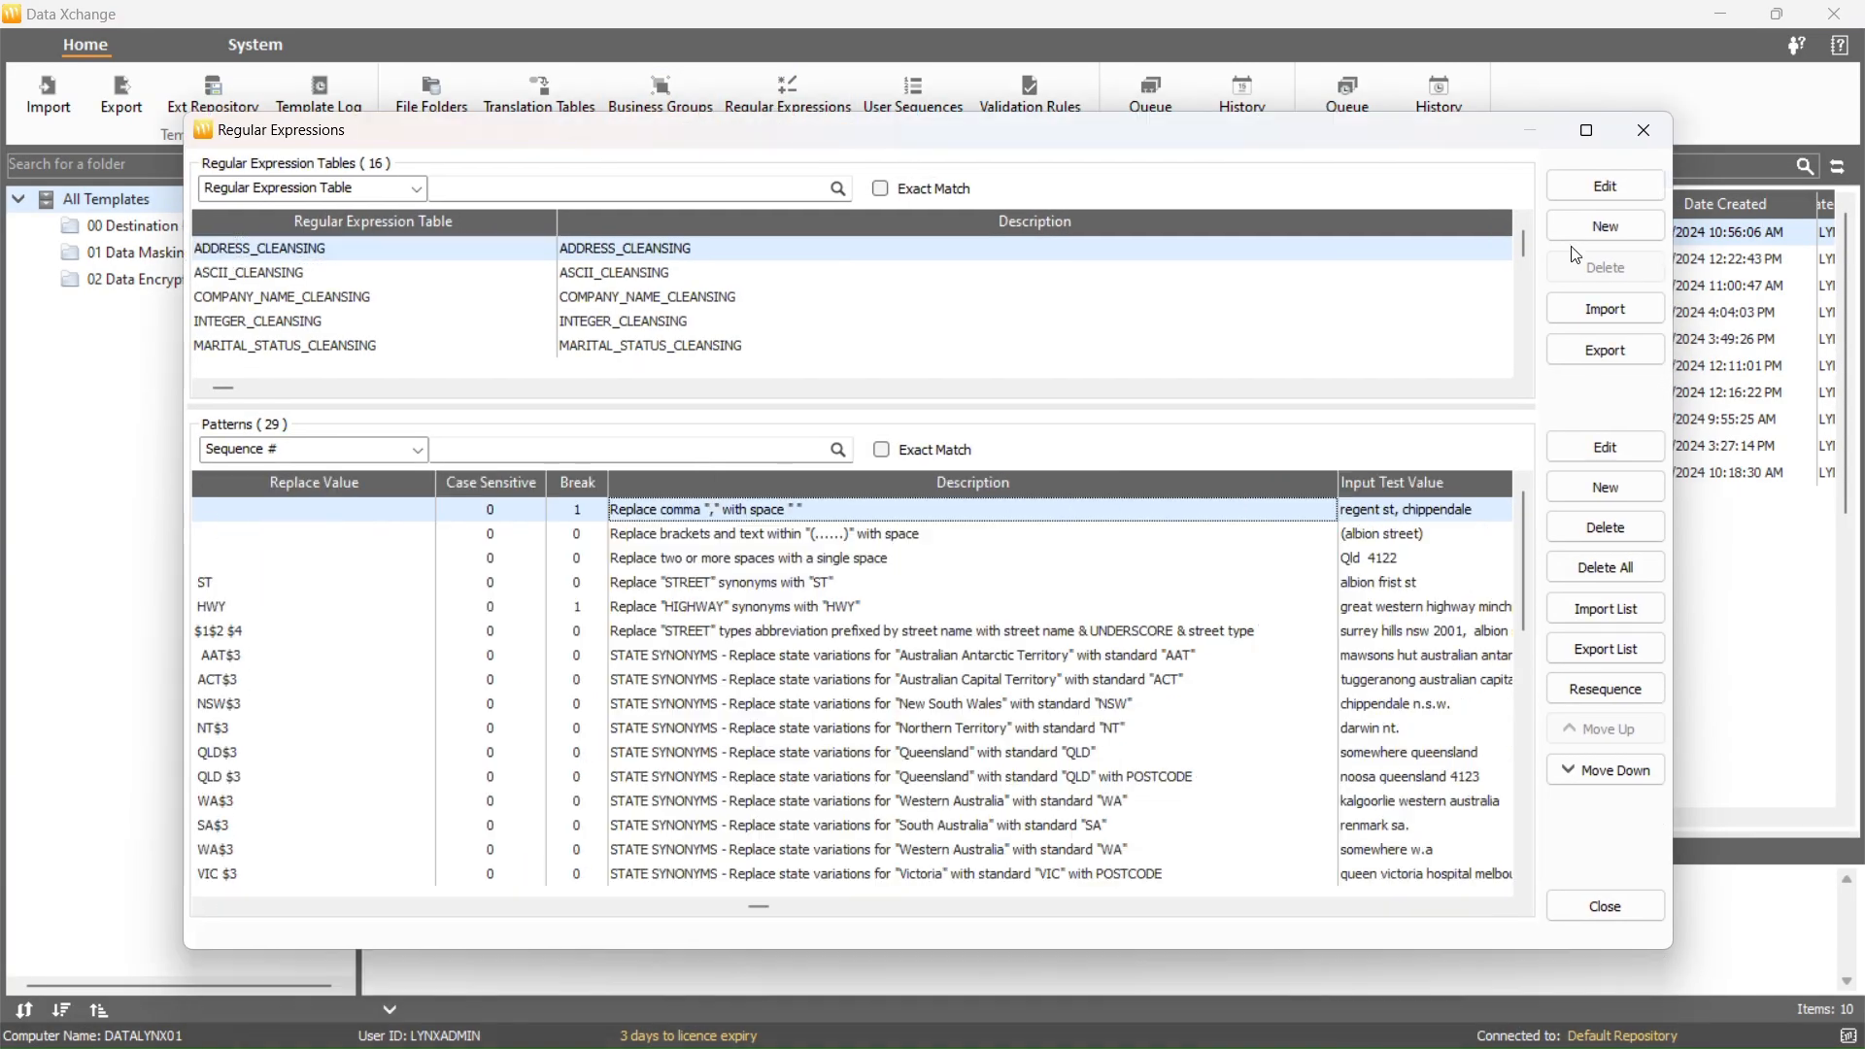
click(1578, 235)
text(CLASSIFICATION_CLEANSING)
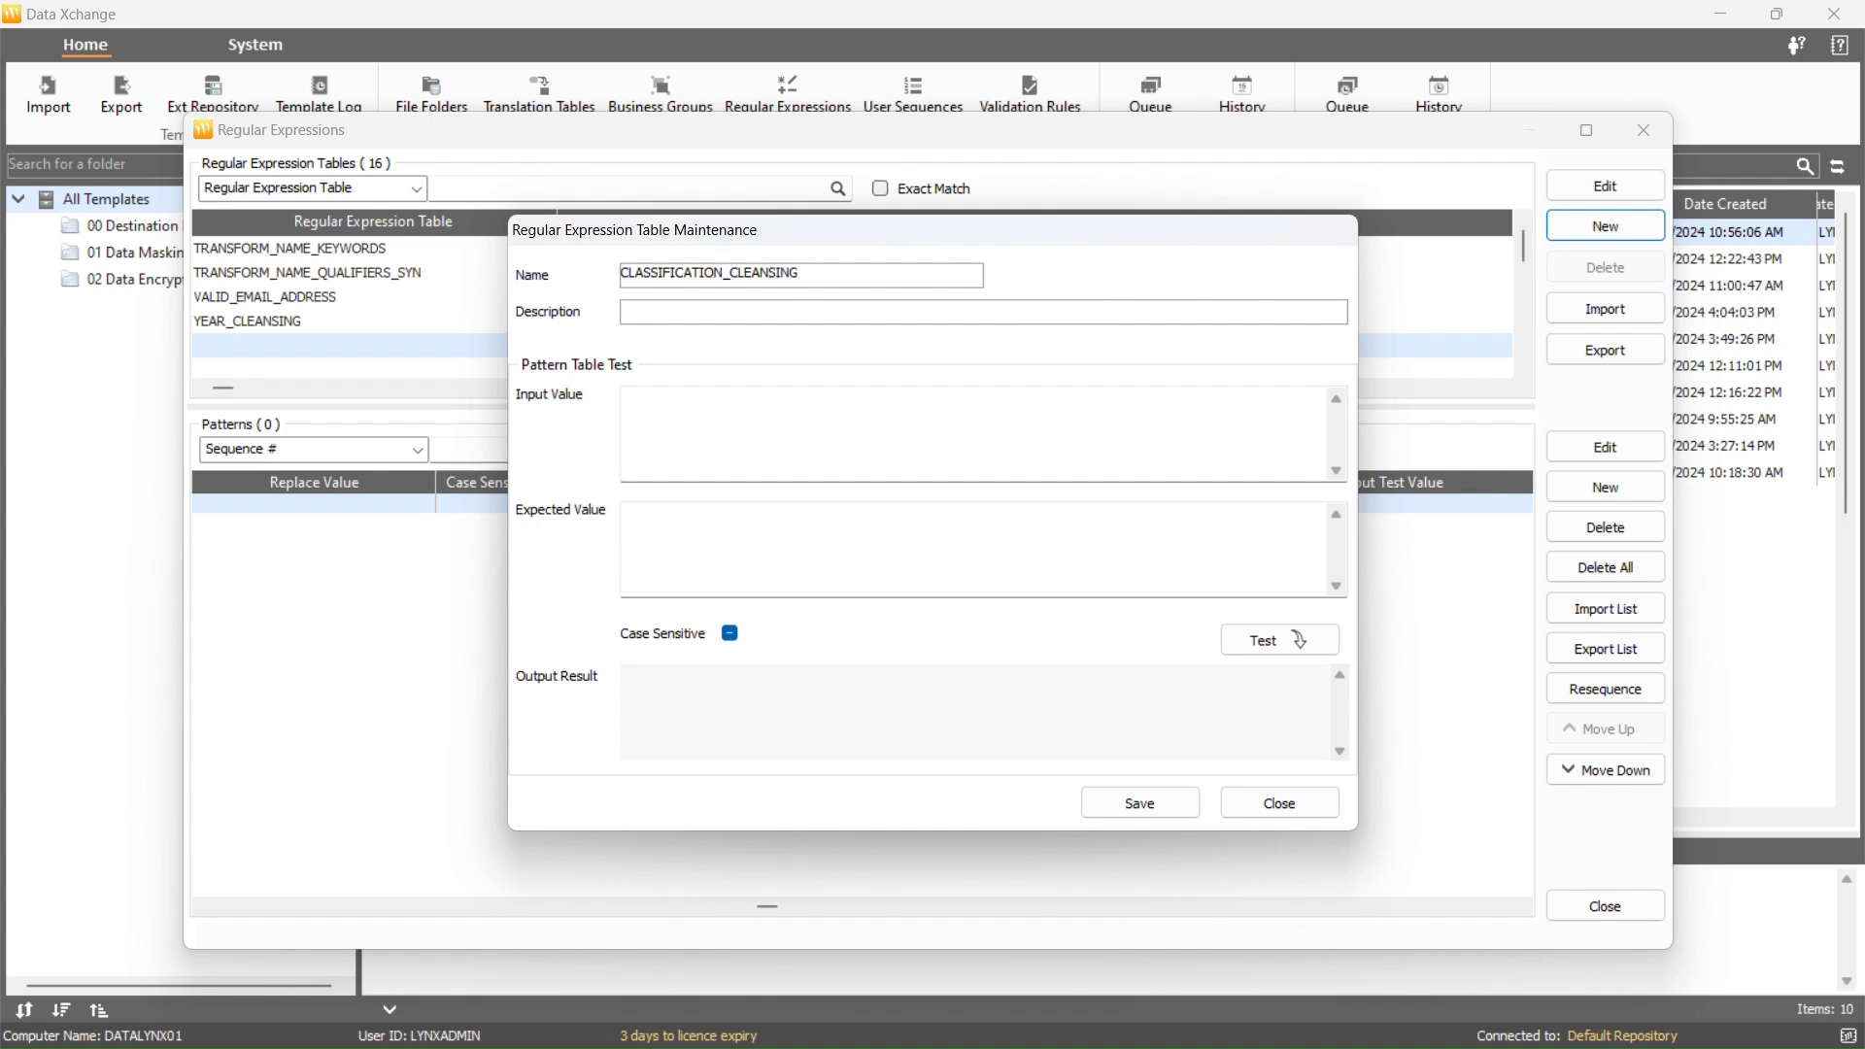
key(Tab)
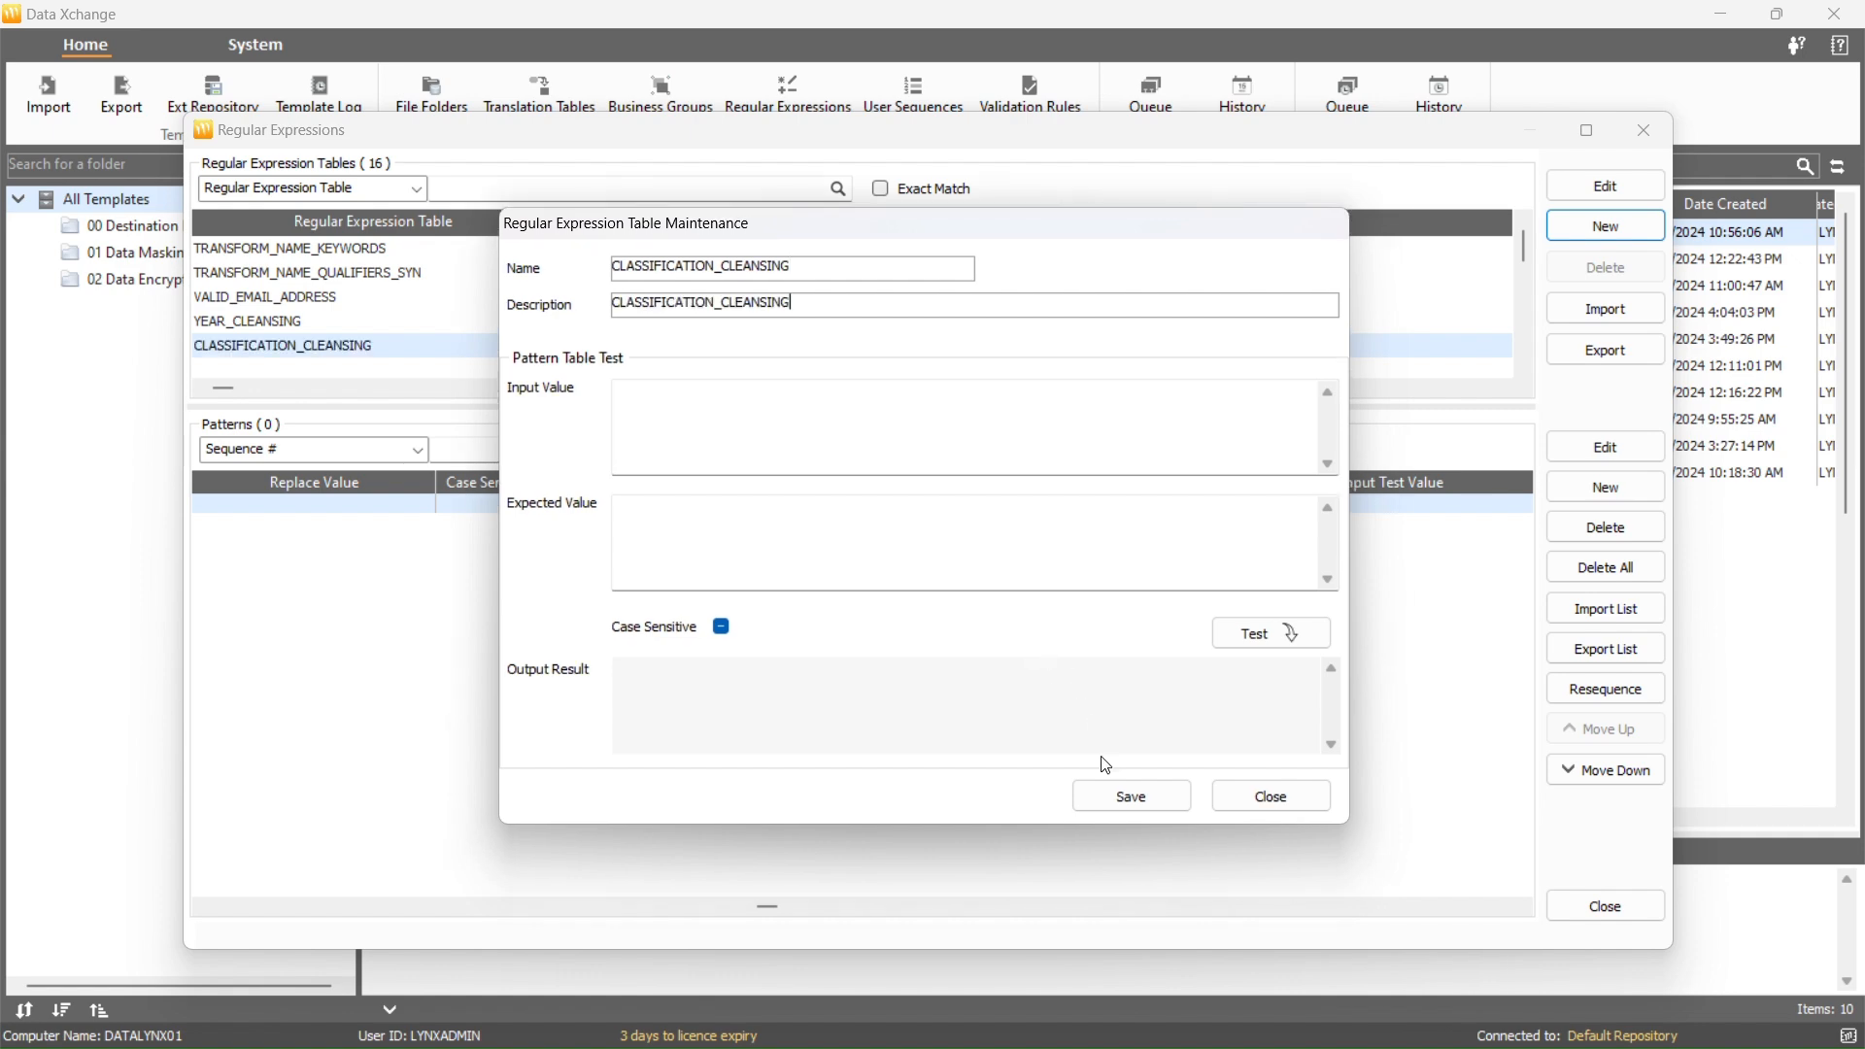
click(1127, 795)
- Add the pattern (,) to CLASSIFICATION_CLEANSING with description Replace ',' with ' ', test it on Red, Bells expecting Red Bells, and save it
click(245, 299)
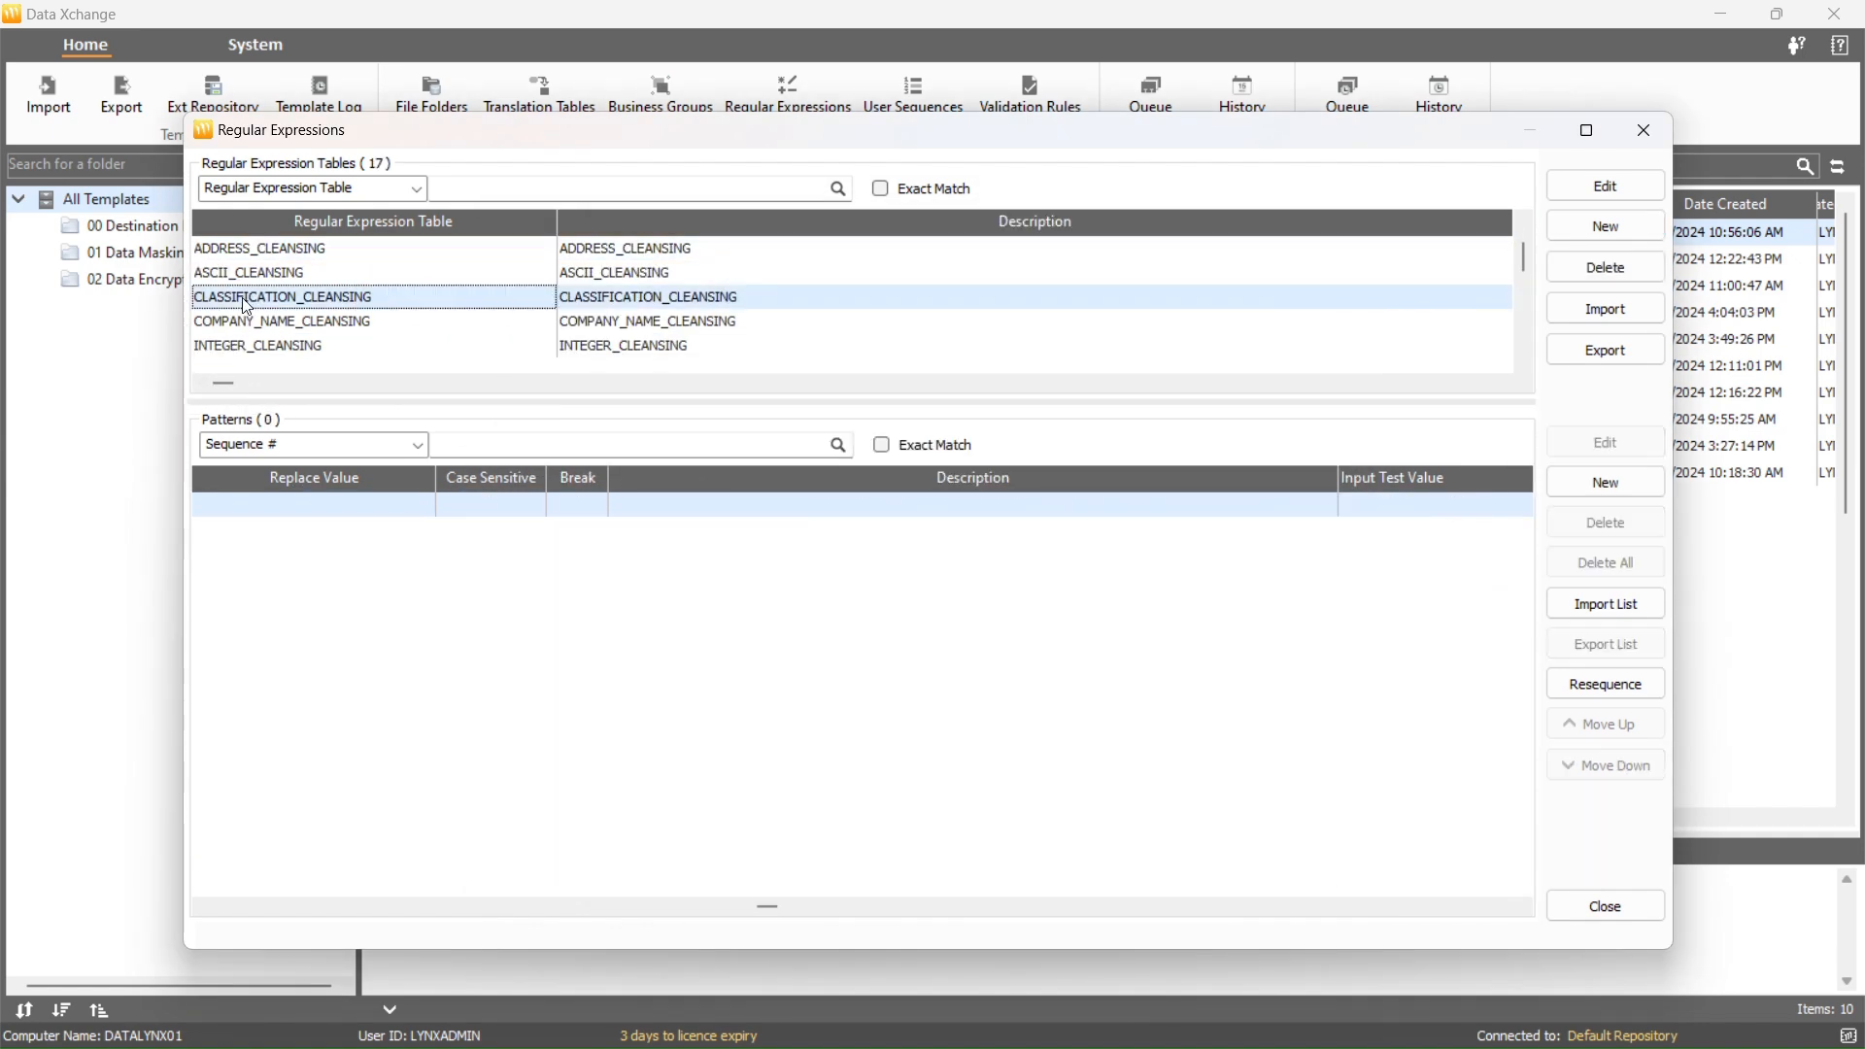
click(1580, 483)
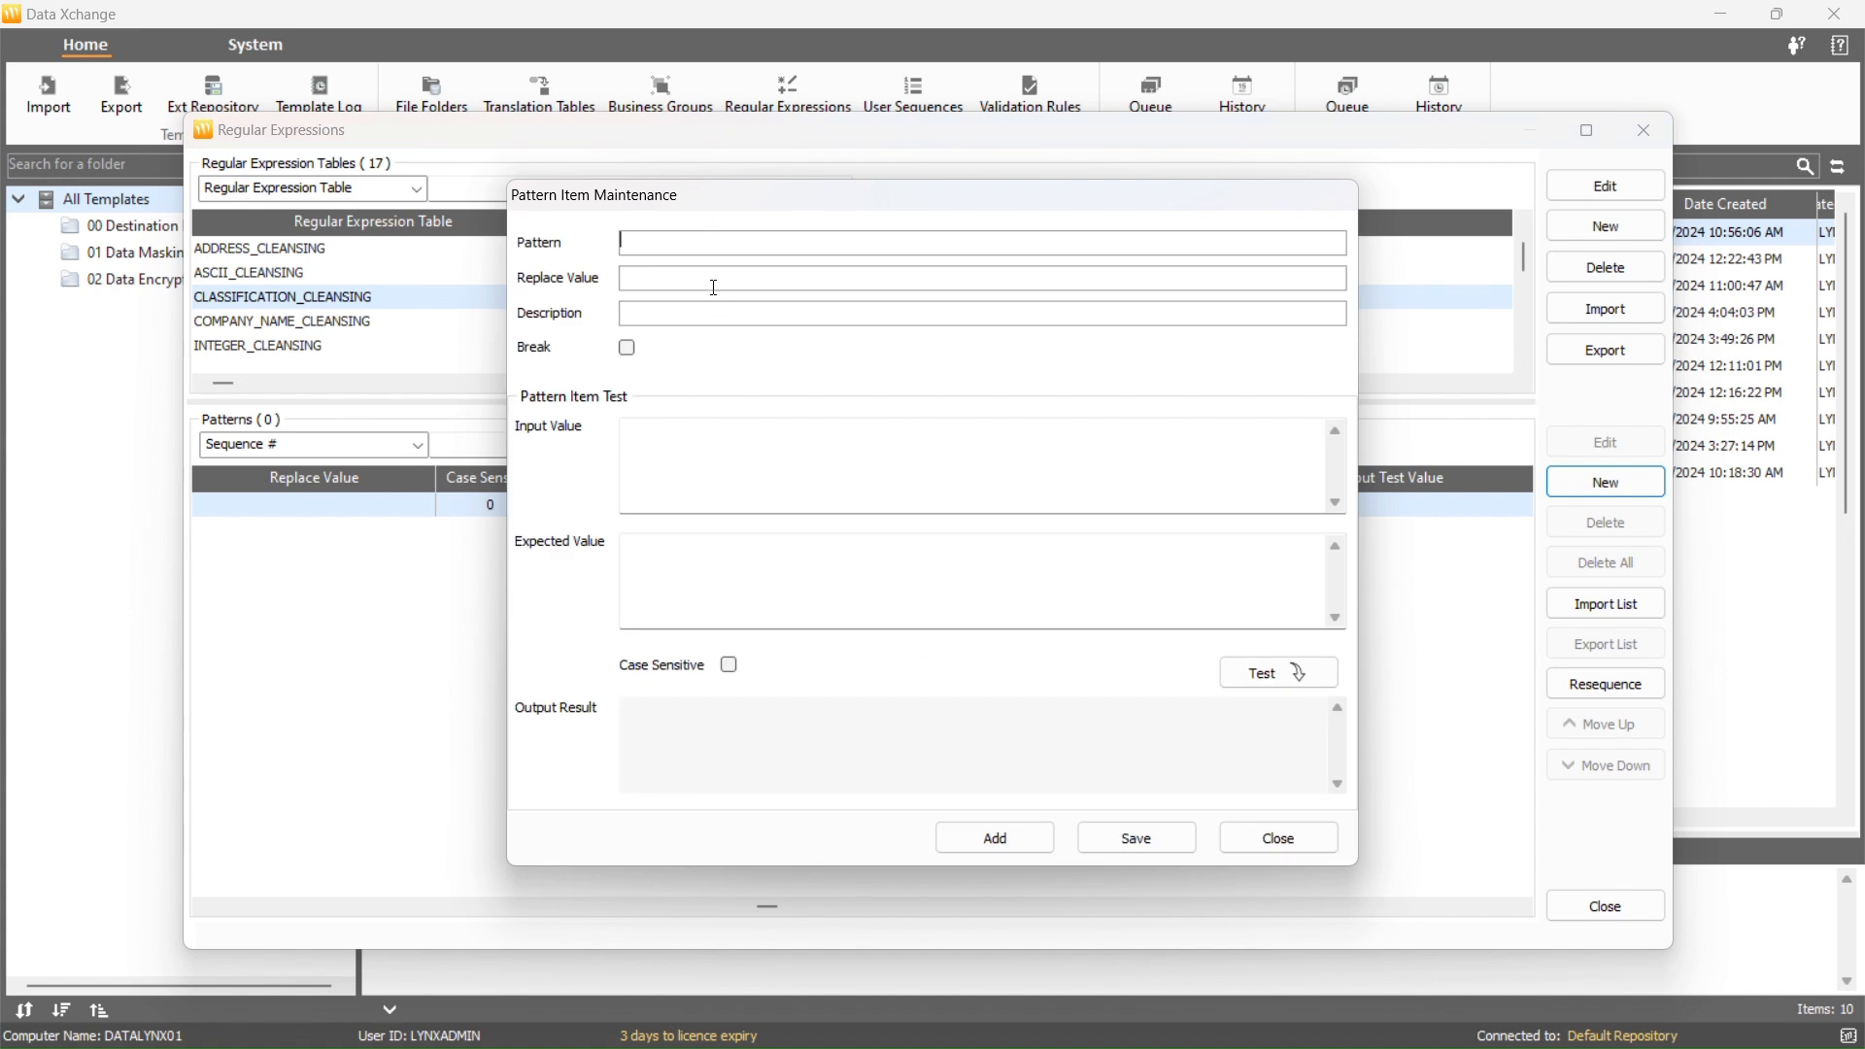
text((,))
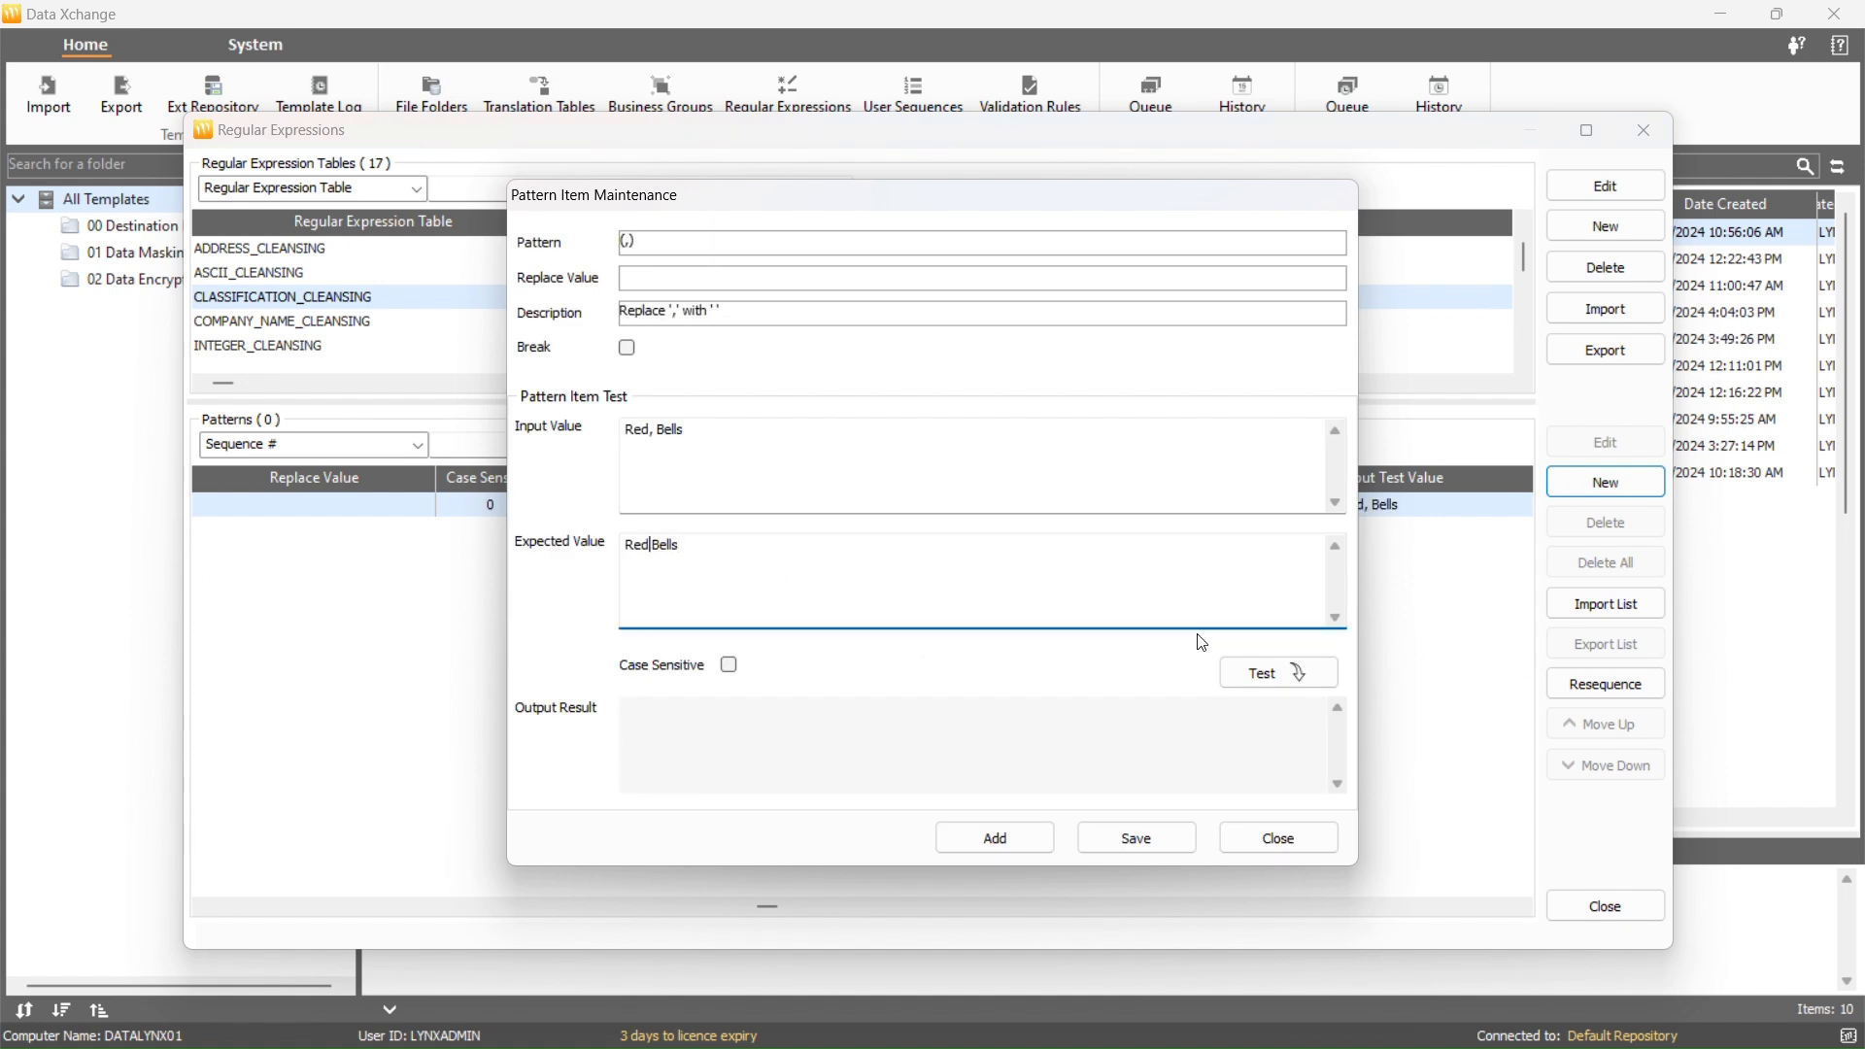
click(1263, 672)
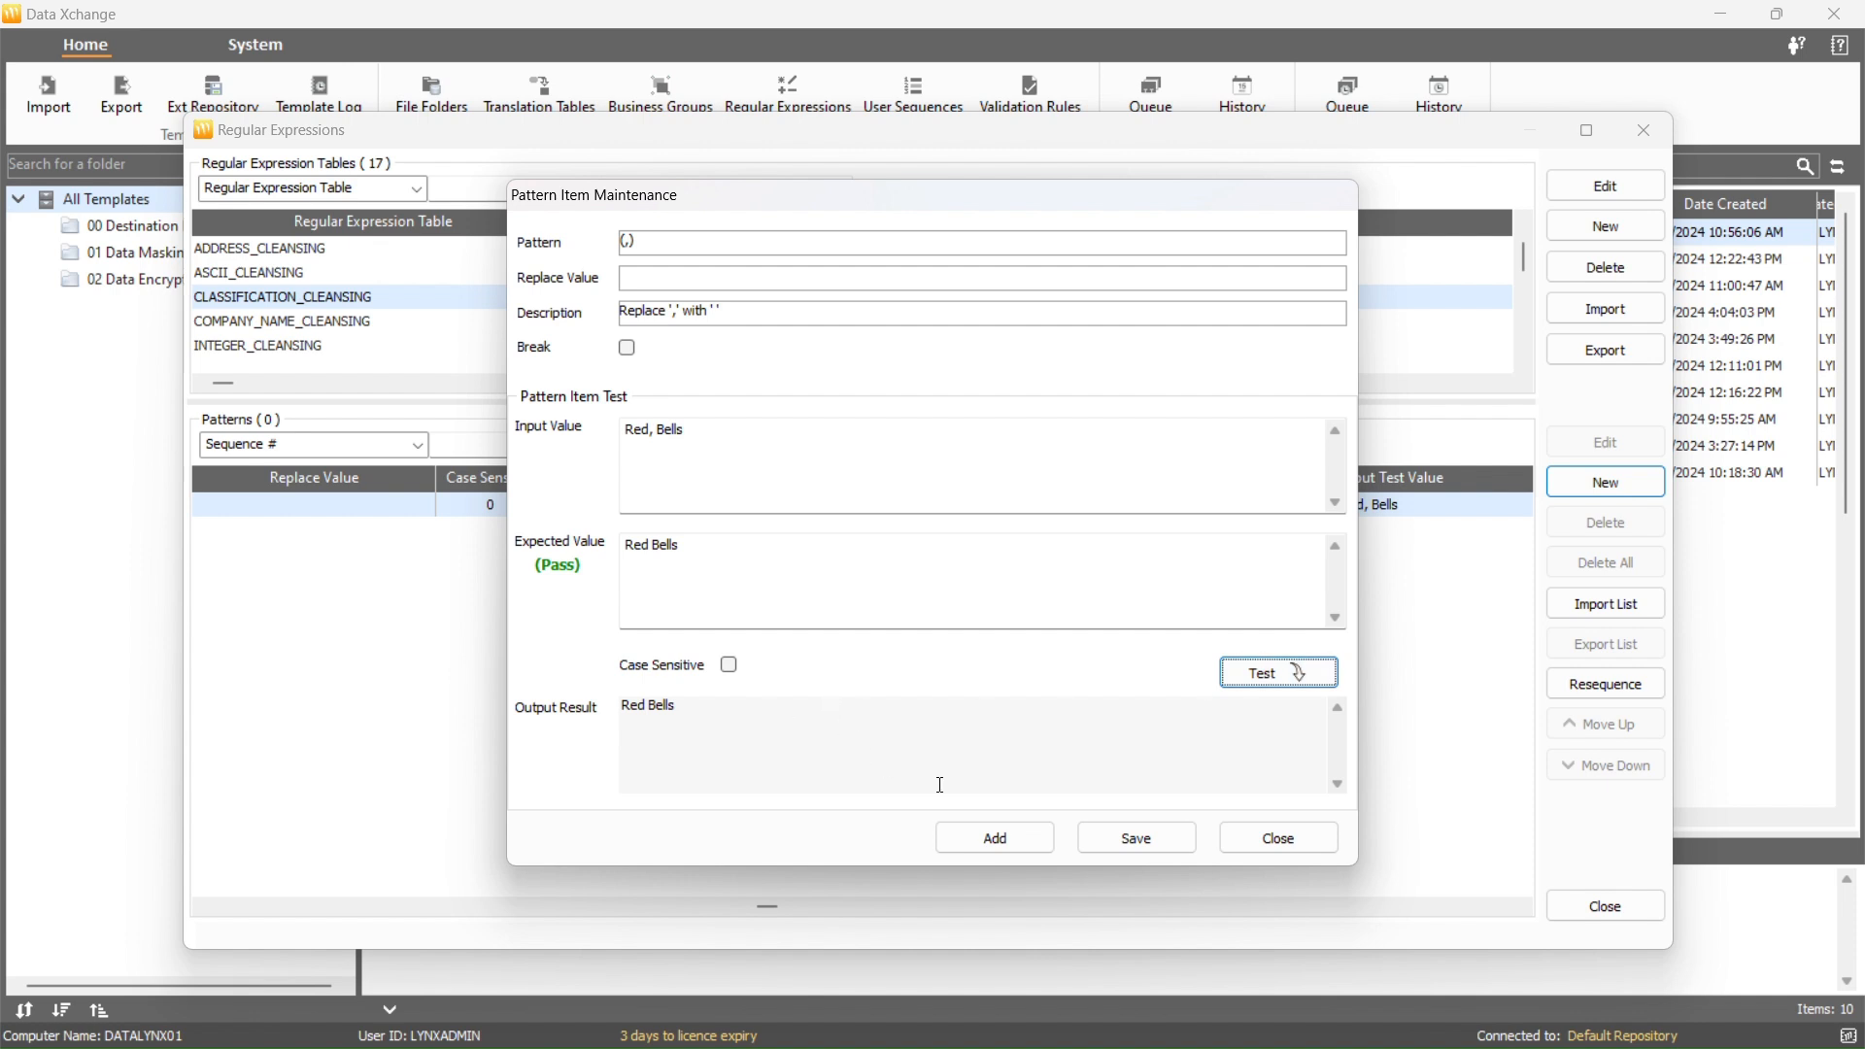
click(1118, 836)
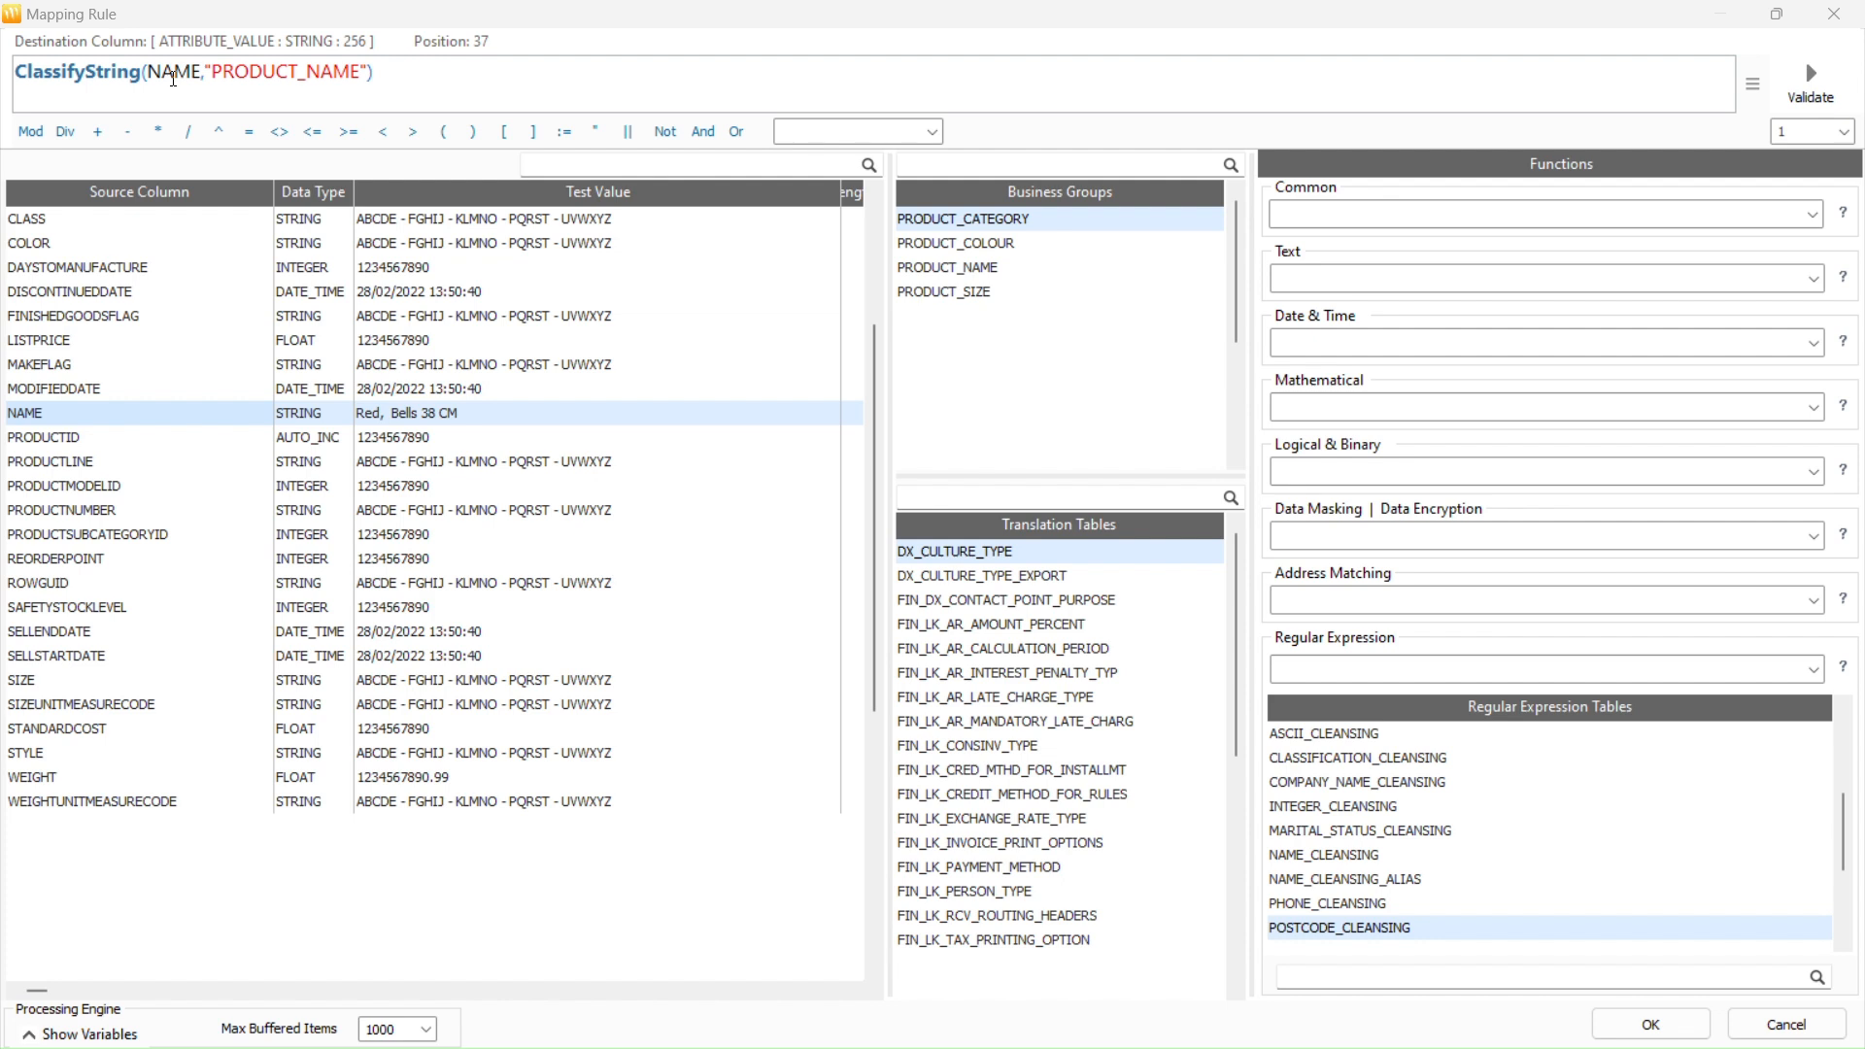
- Wrap NAME in the ATTRIBUTE_VALUE rule with Regexp_ReplaceTbl so it reads ClassifyString((Regexp_ReplaceTbl("CLASSIFICATION_CLEANSING",NAME,_FALSE)),"PRODUCT_NAME")
double_click(173, 78)
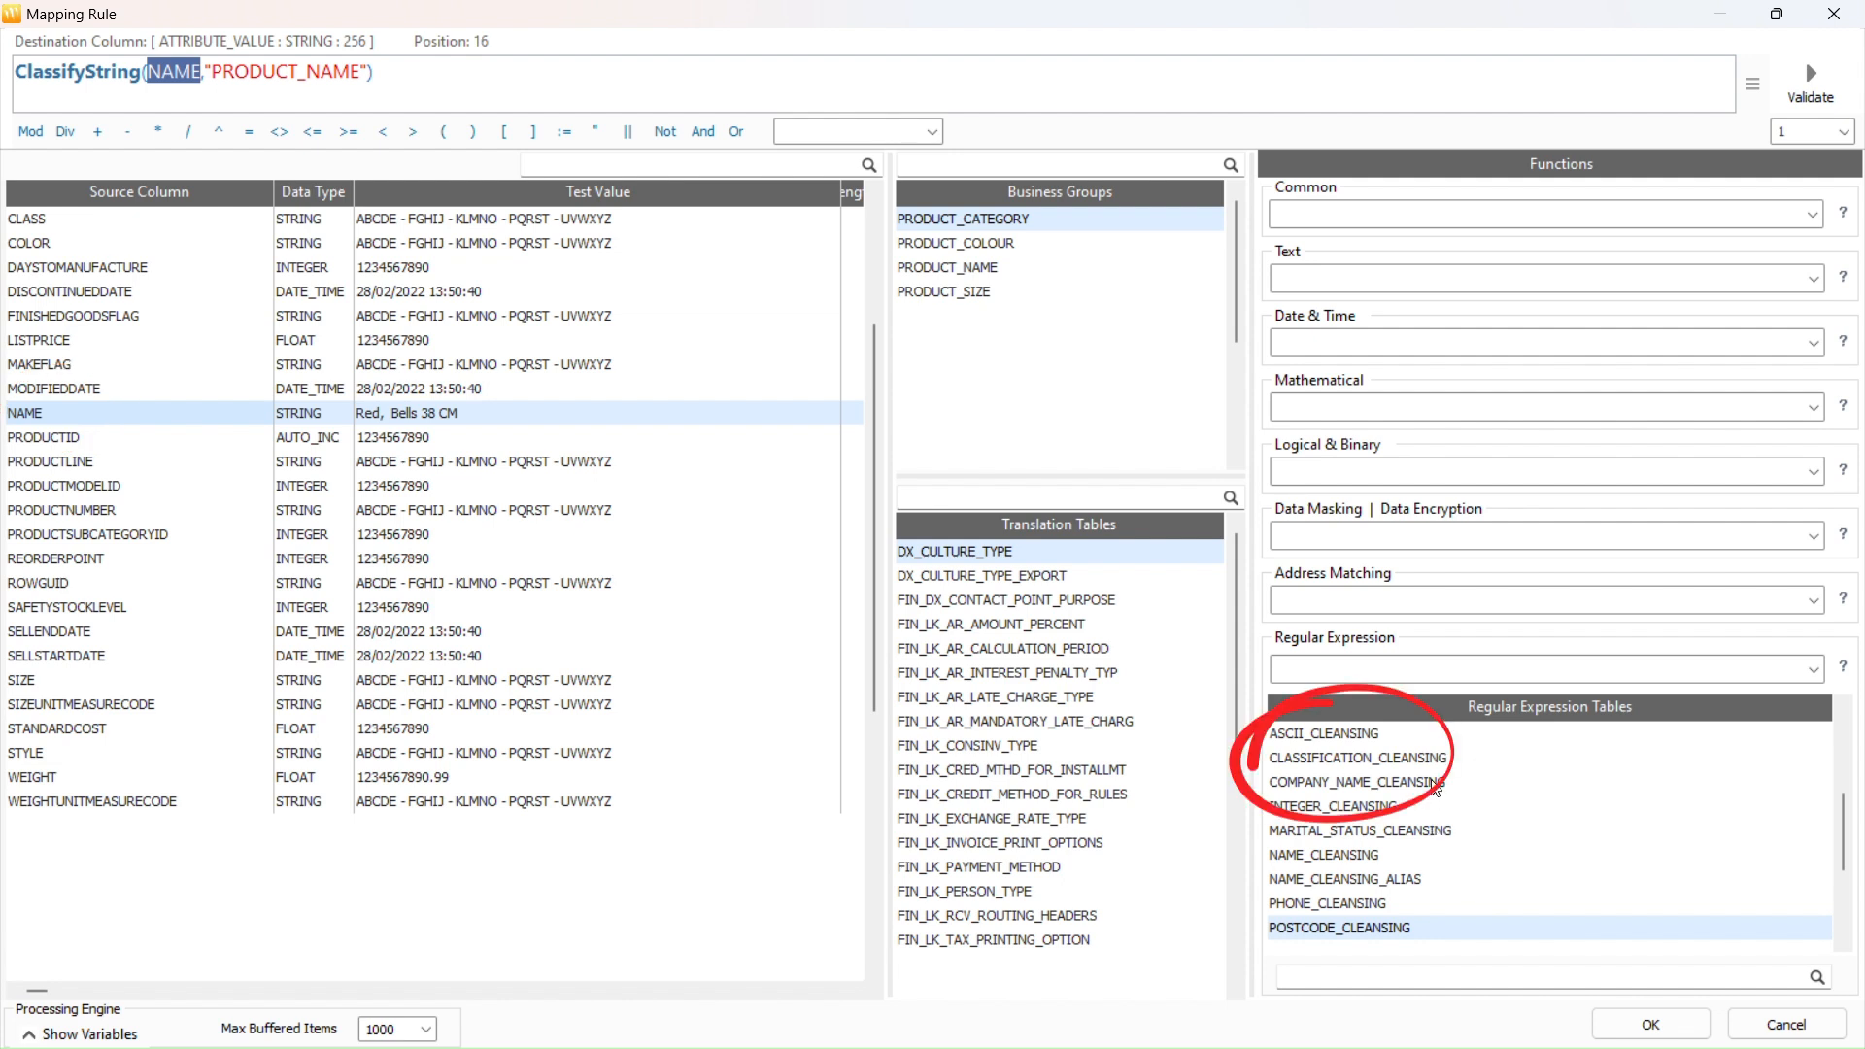
click(1434, 762)
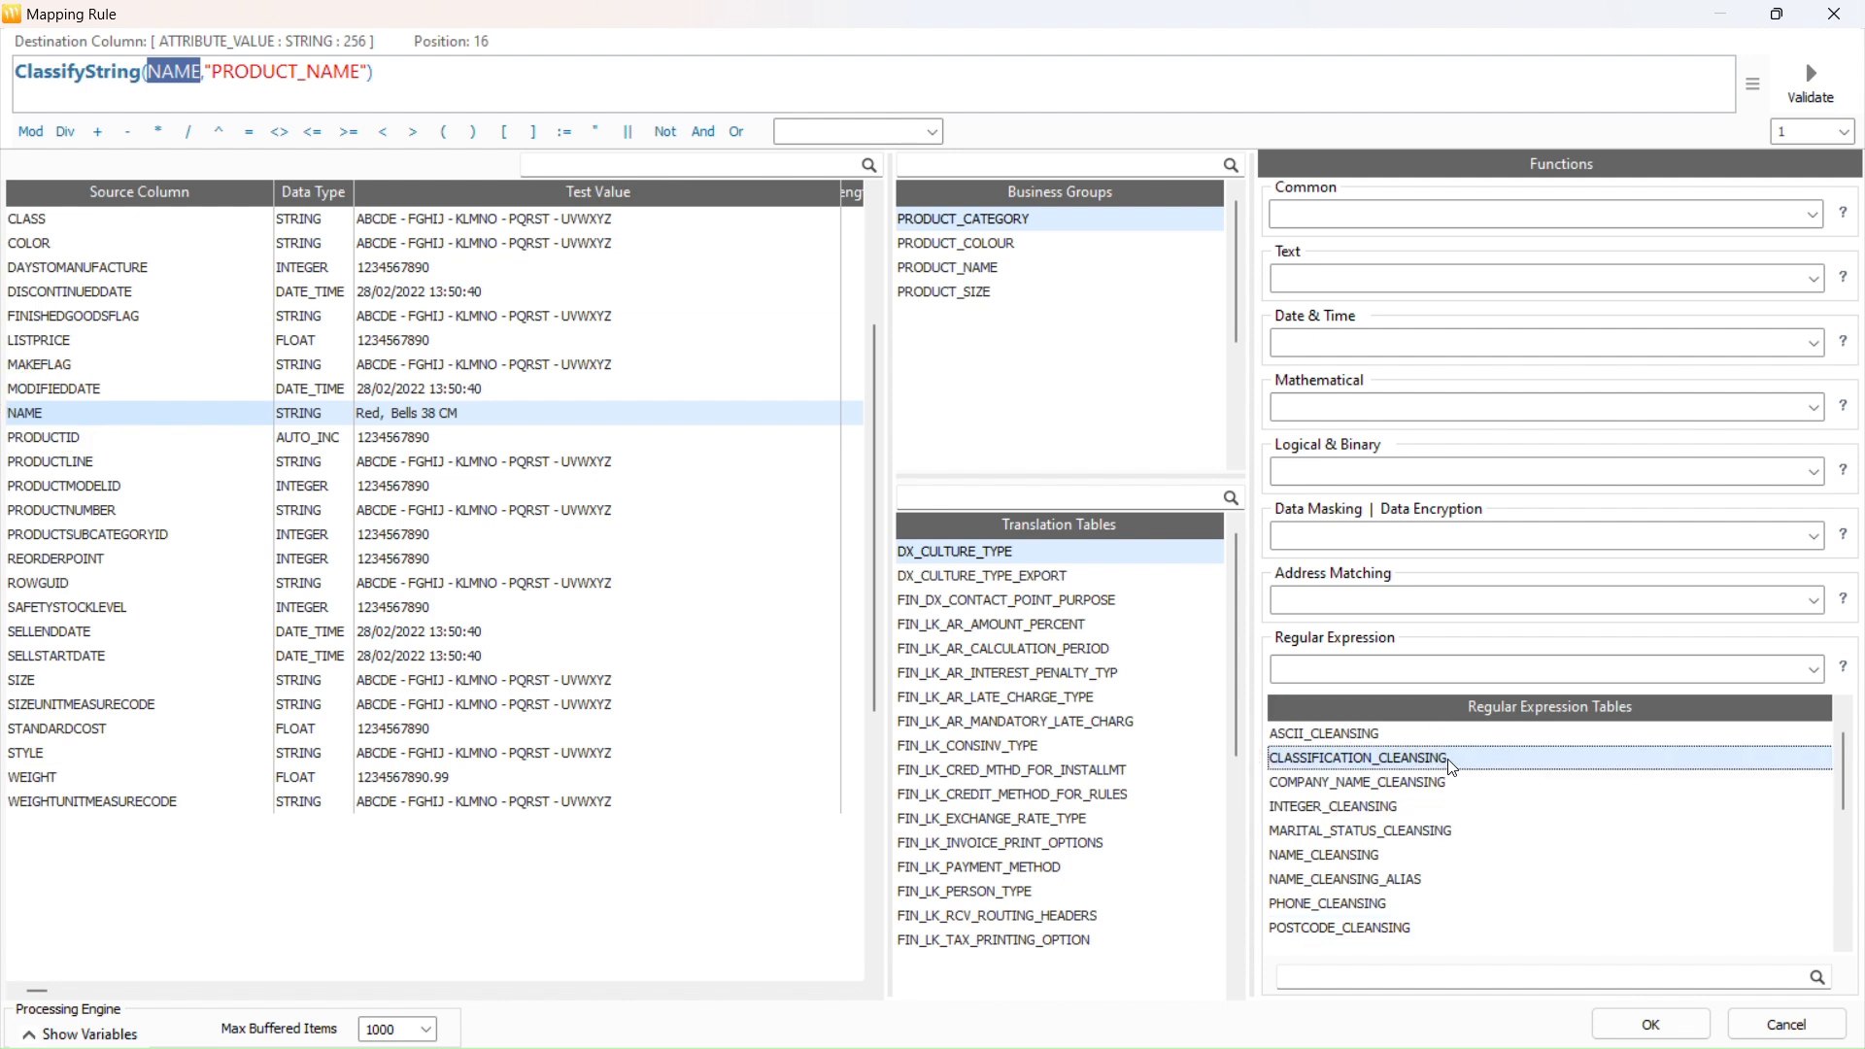
click(1813, 672)
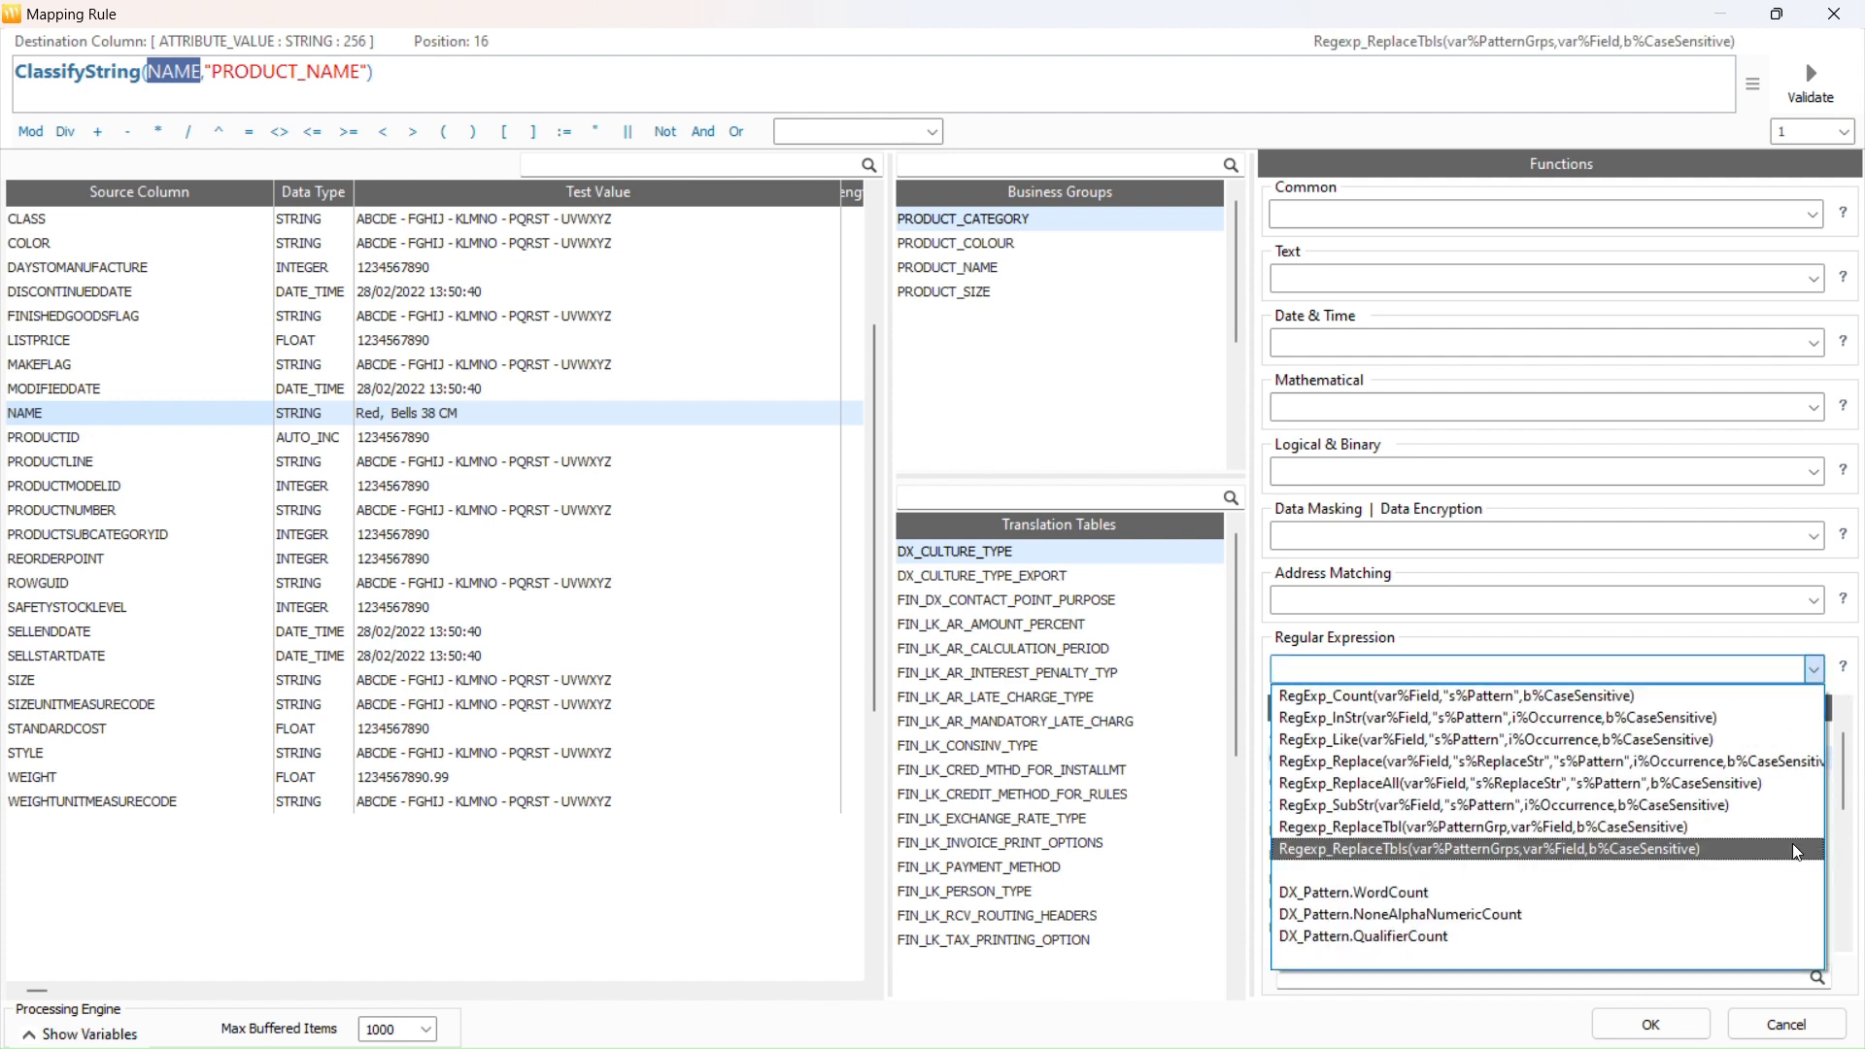
click(1745, 828)
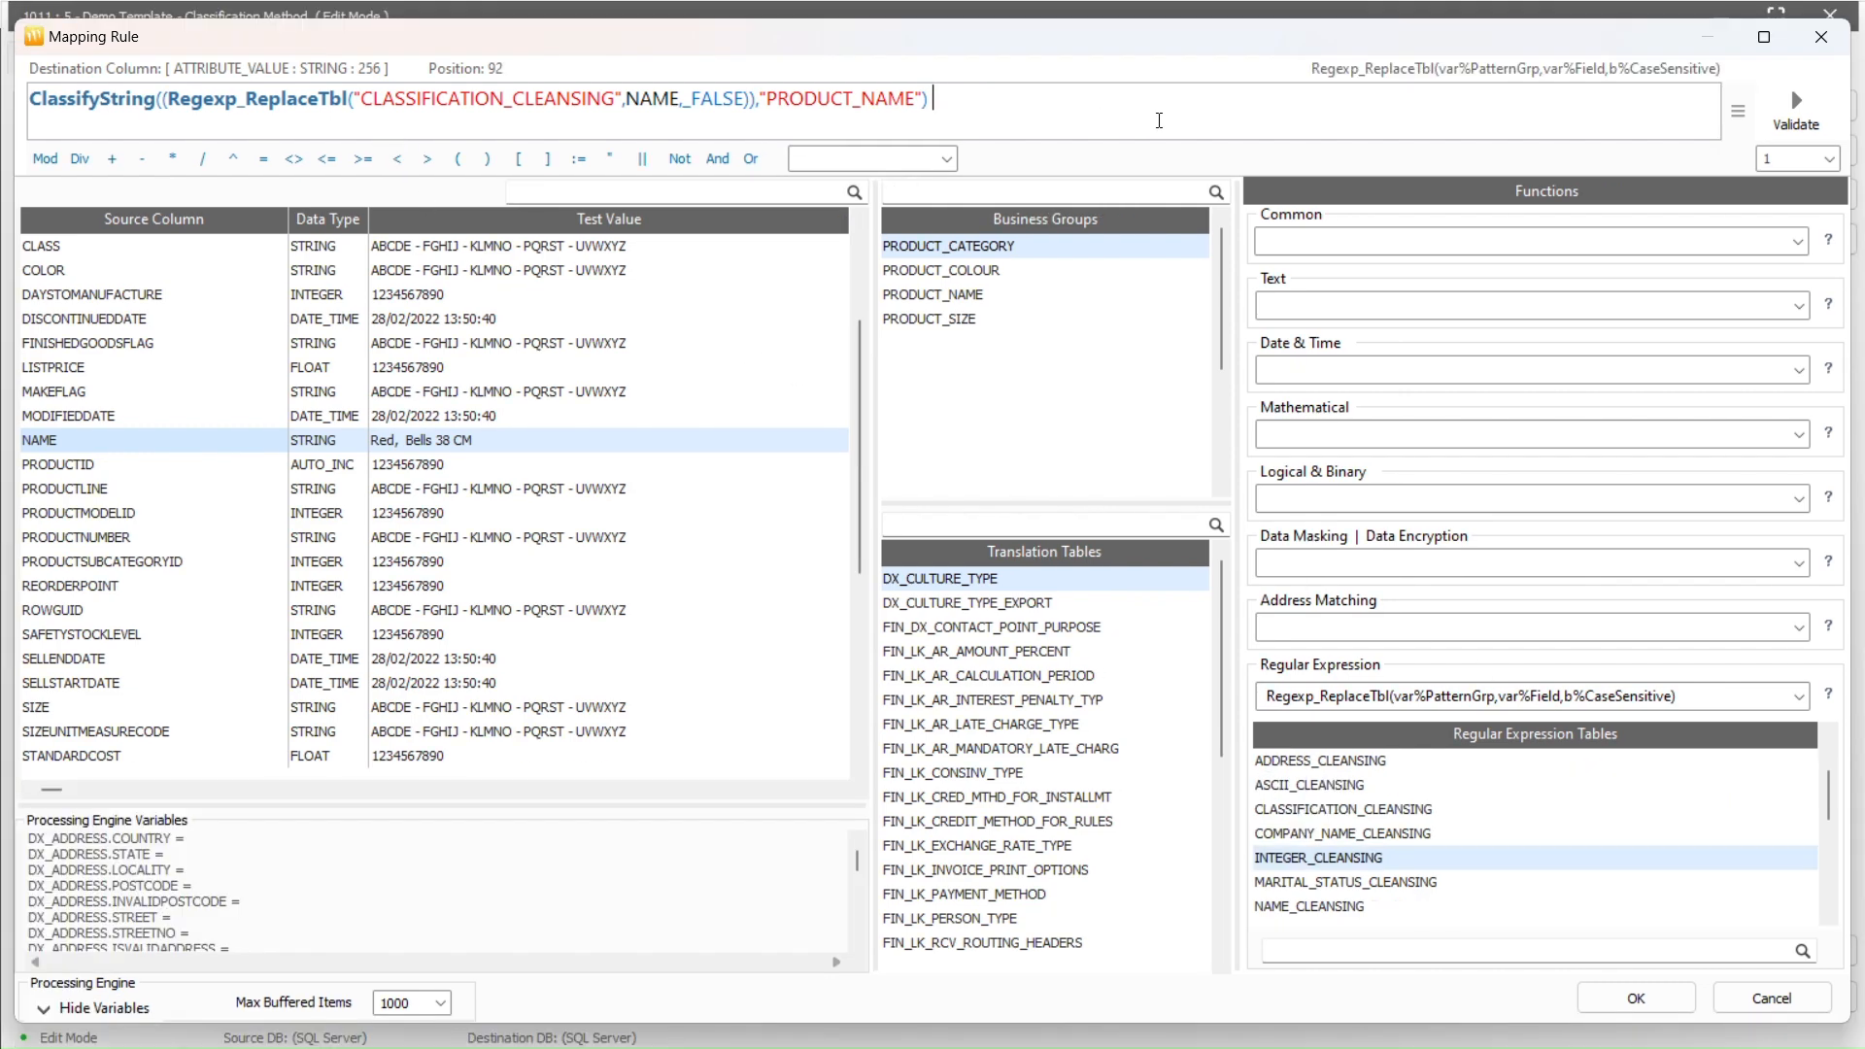
- Validate the ATTRIBUTE_VALUE rule, check the PRODUCT_COLOUR classification of the test value, and accept the rule
click(1780, 121)
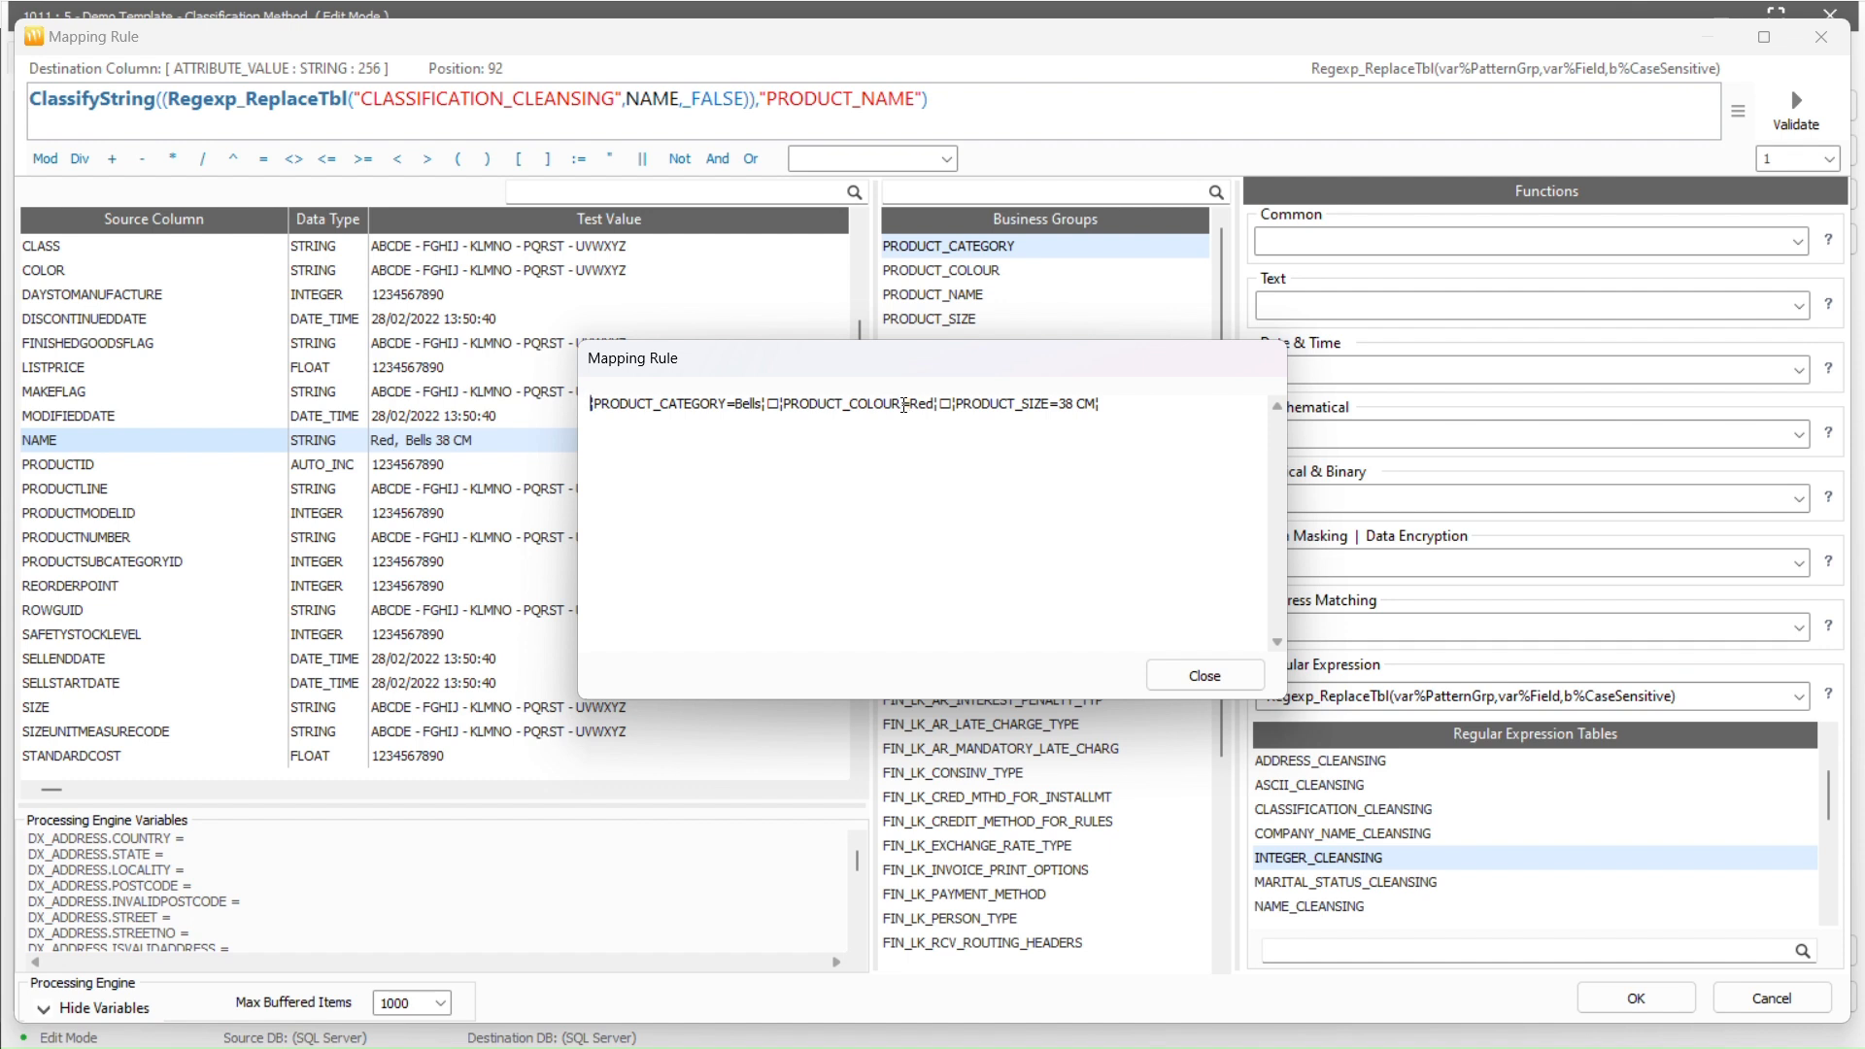
drag(905, 407, 793, 408)
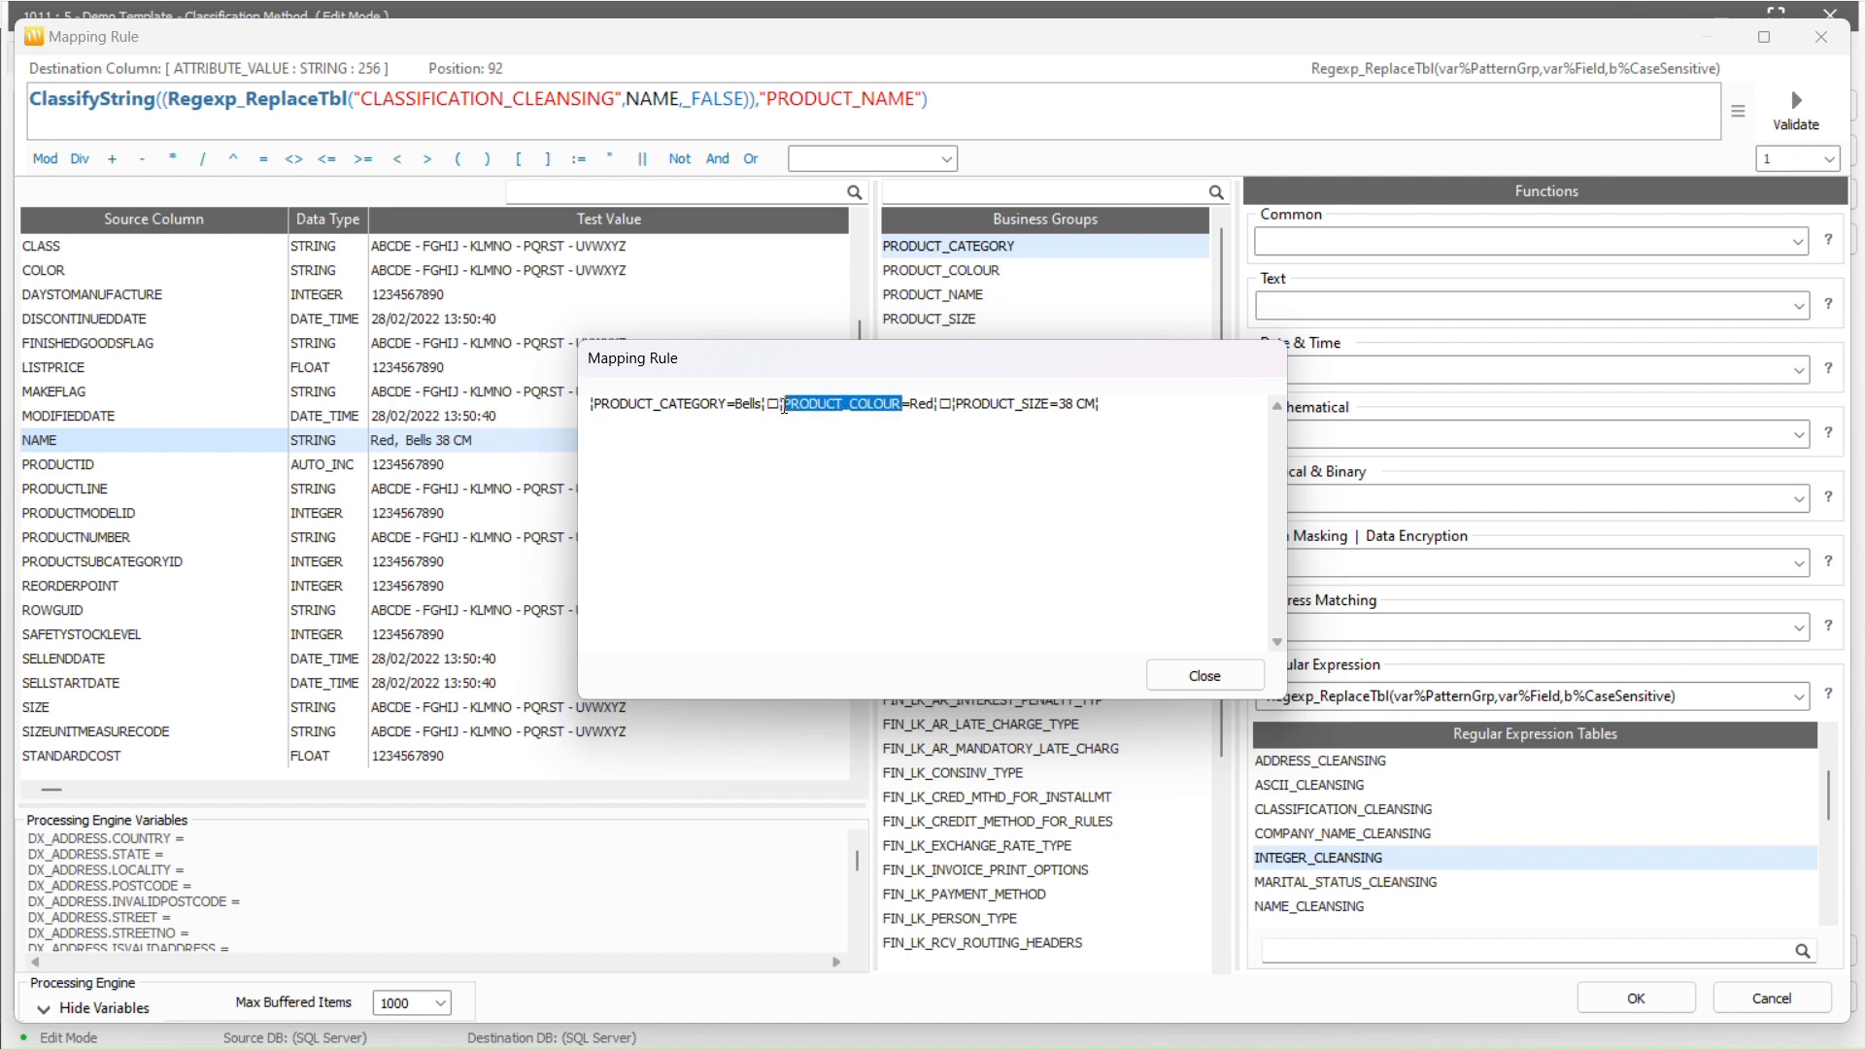
click(1184, 680)
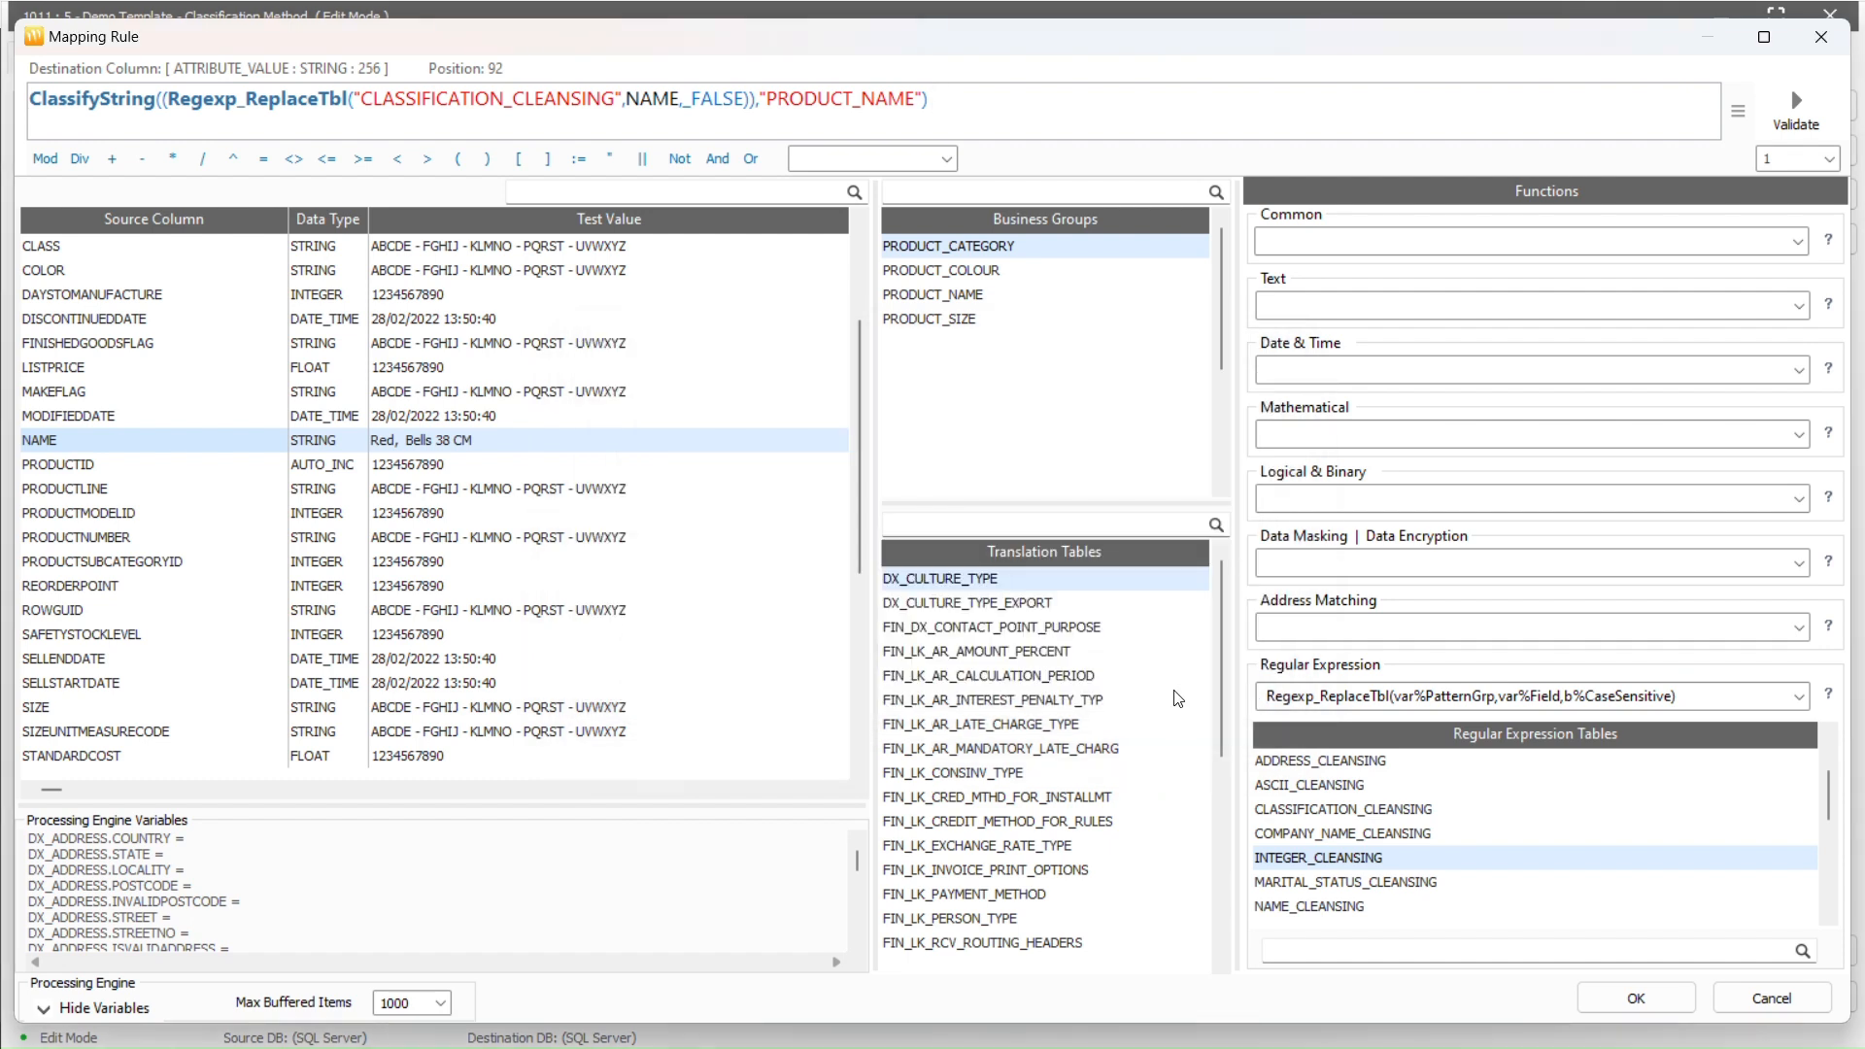
click(1612, 1007)
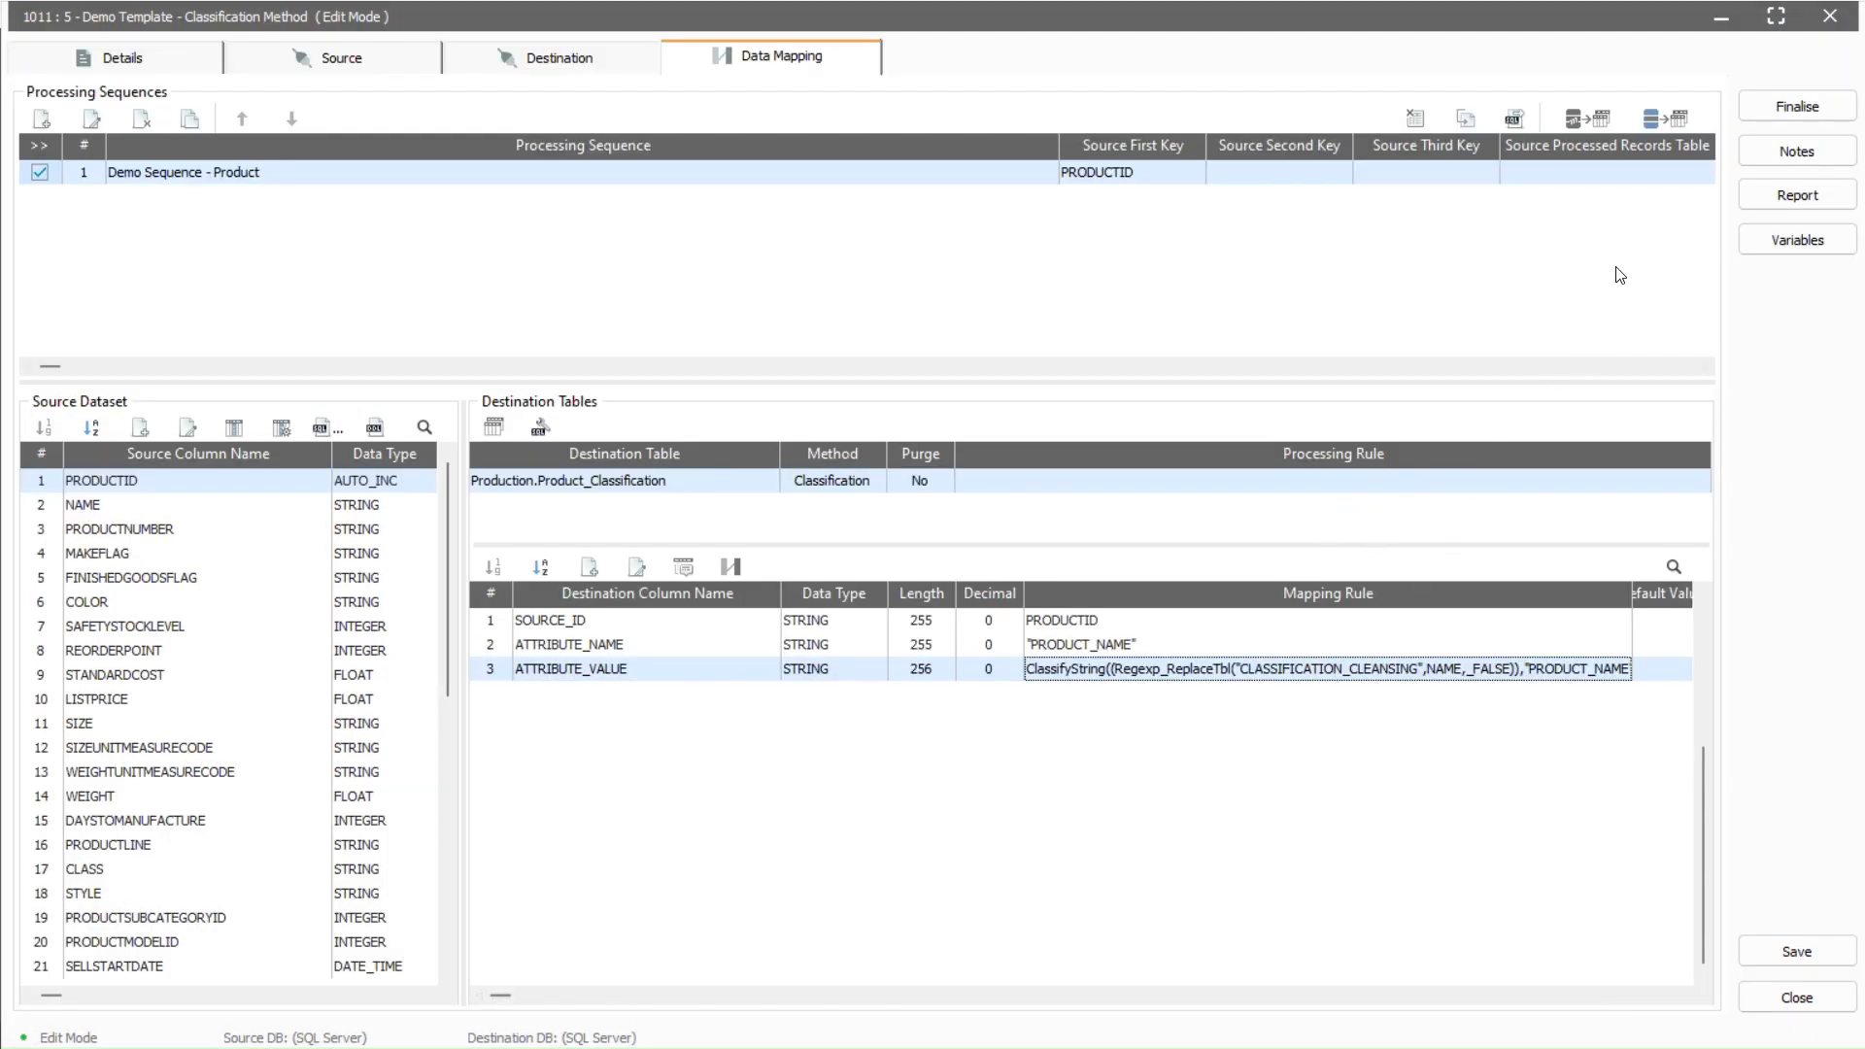
- Finalise the Demo Template - Classification Method template and submit it as an immediate job with priority 5 and normal performance
click(1744, 120)
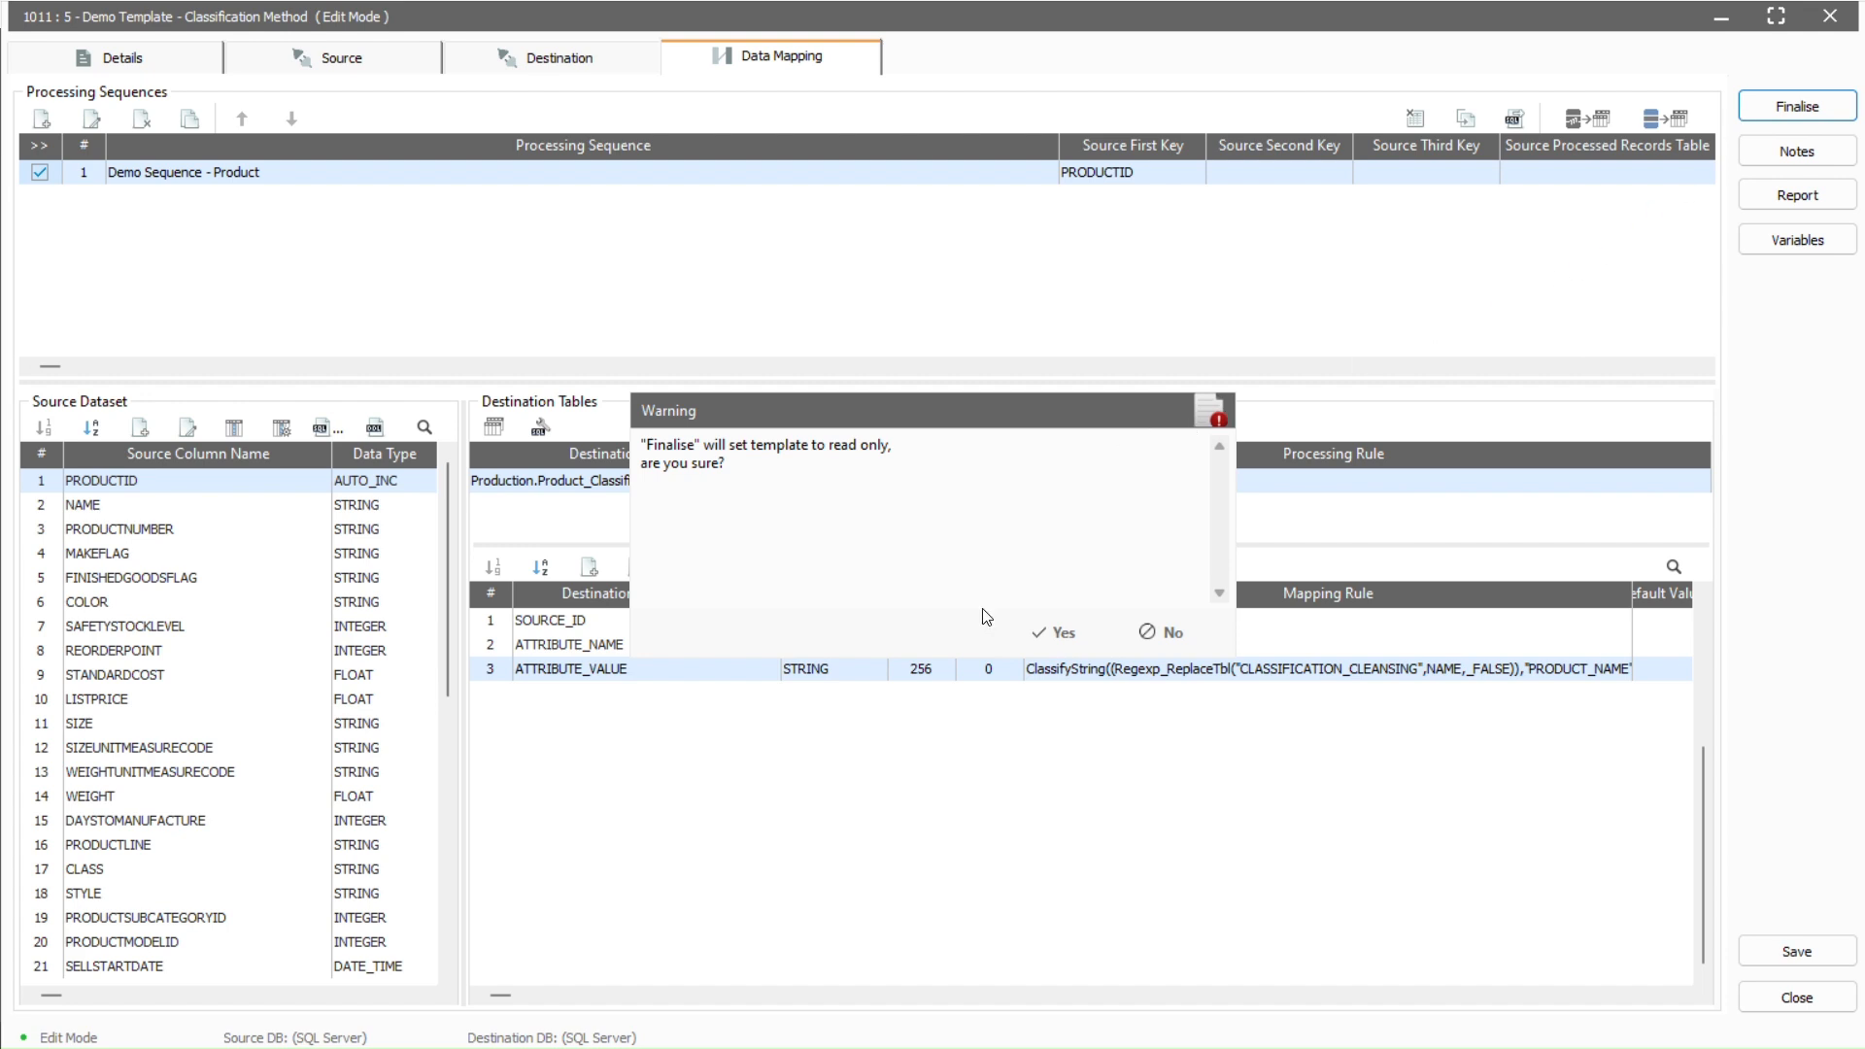
click(1055, 632)
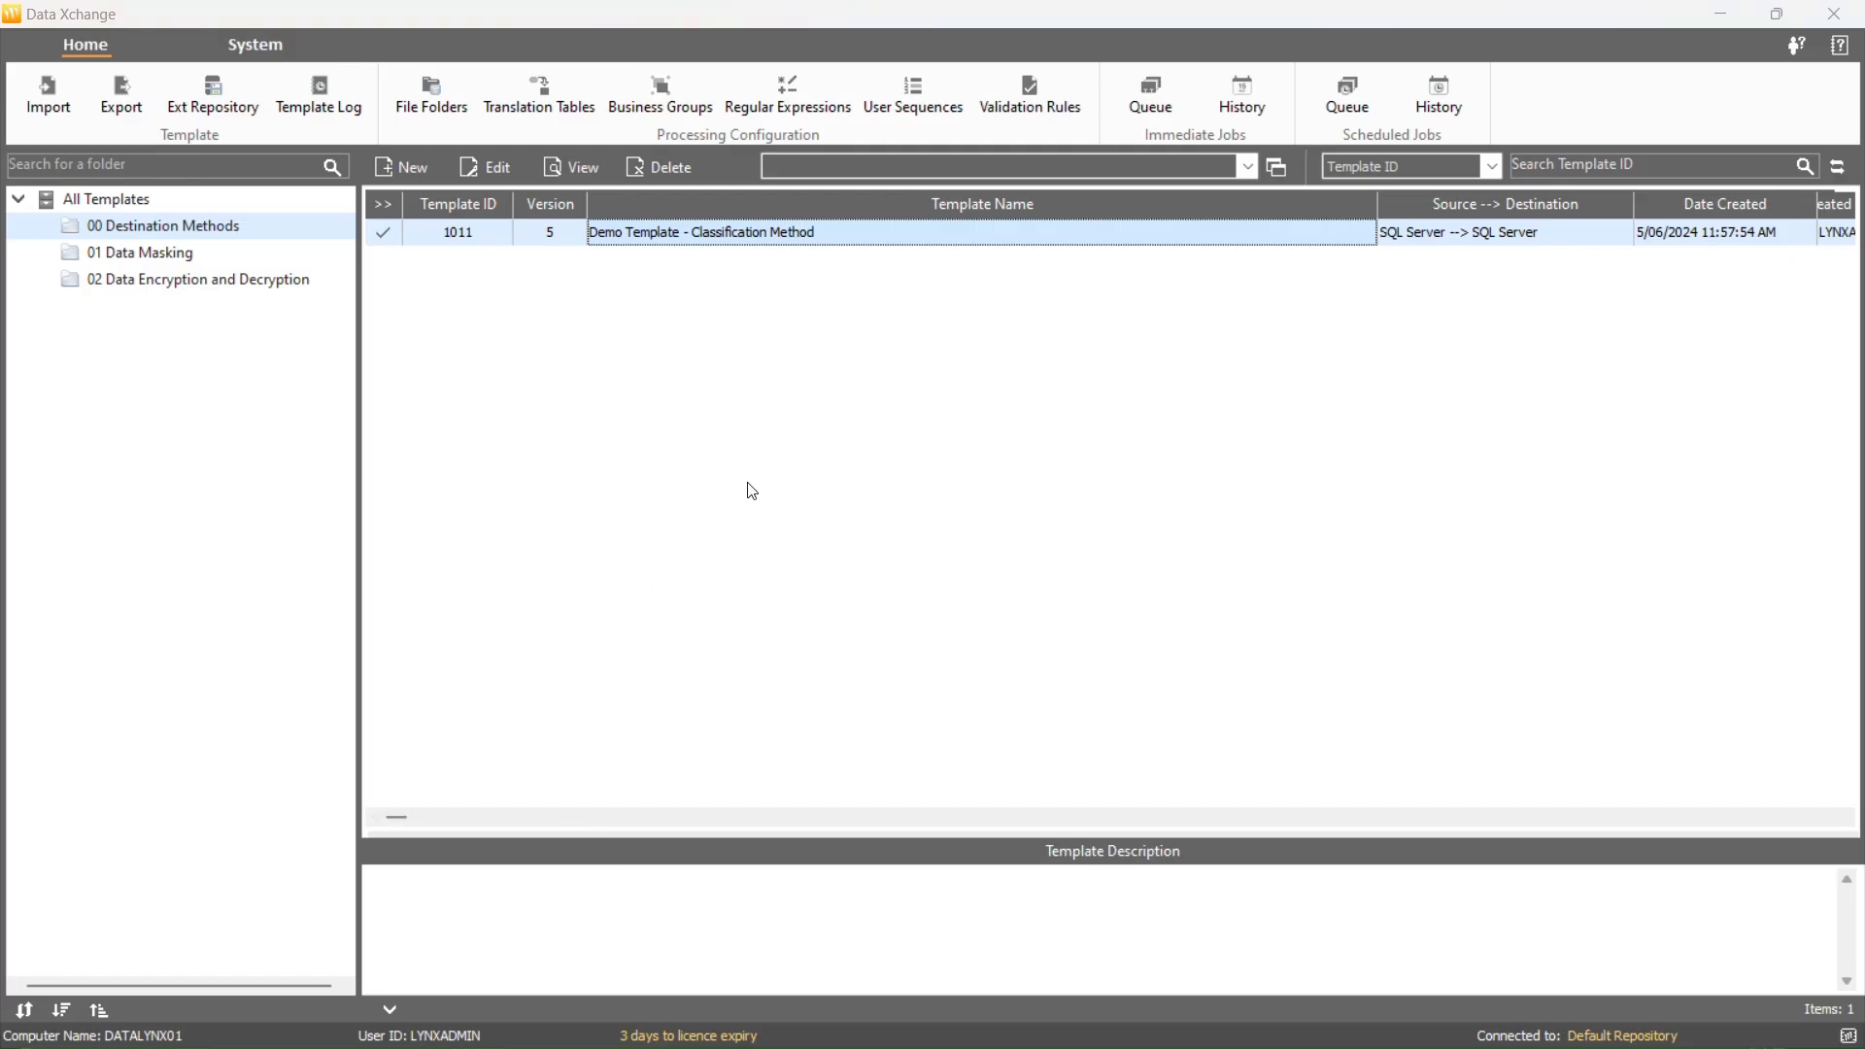
double_click(779, 242)
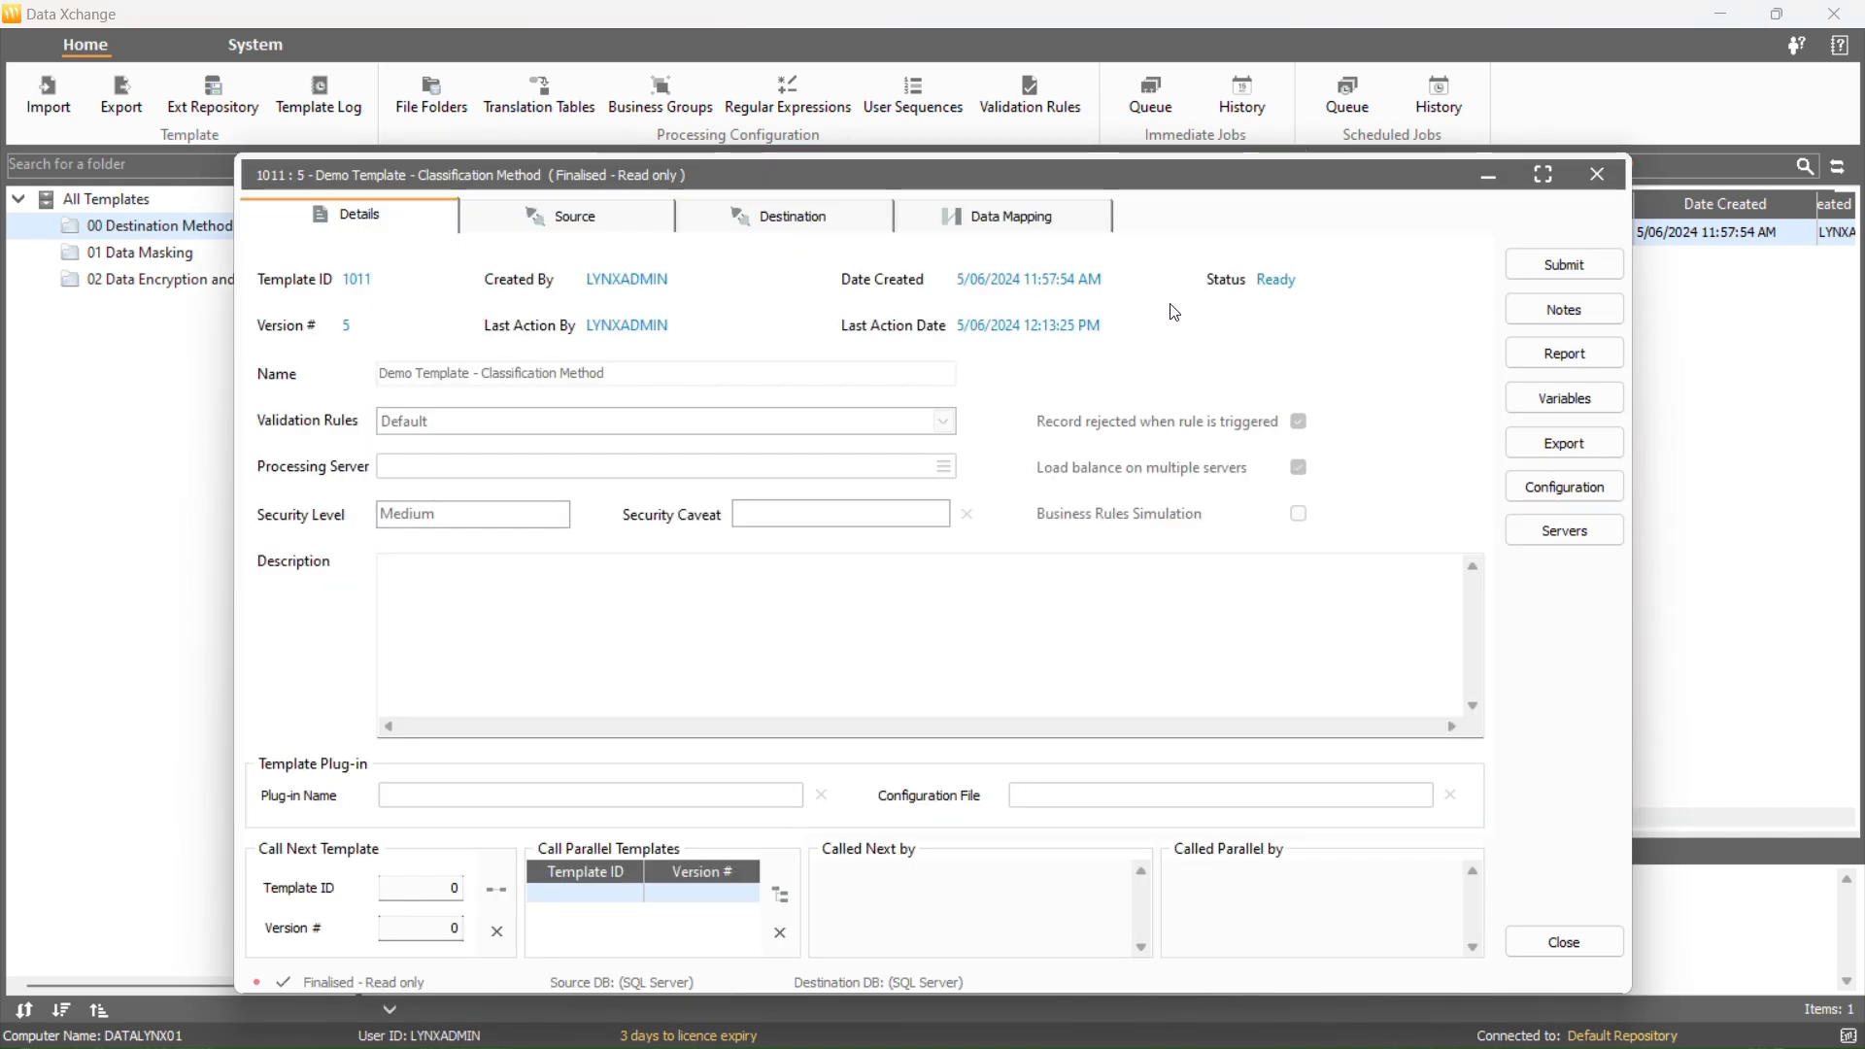
click(1550, 268)
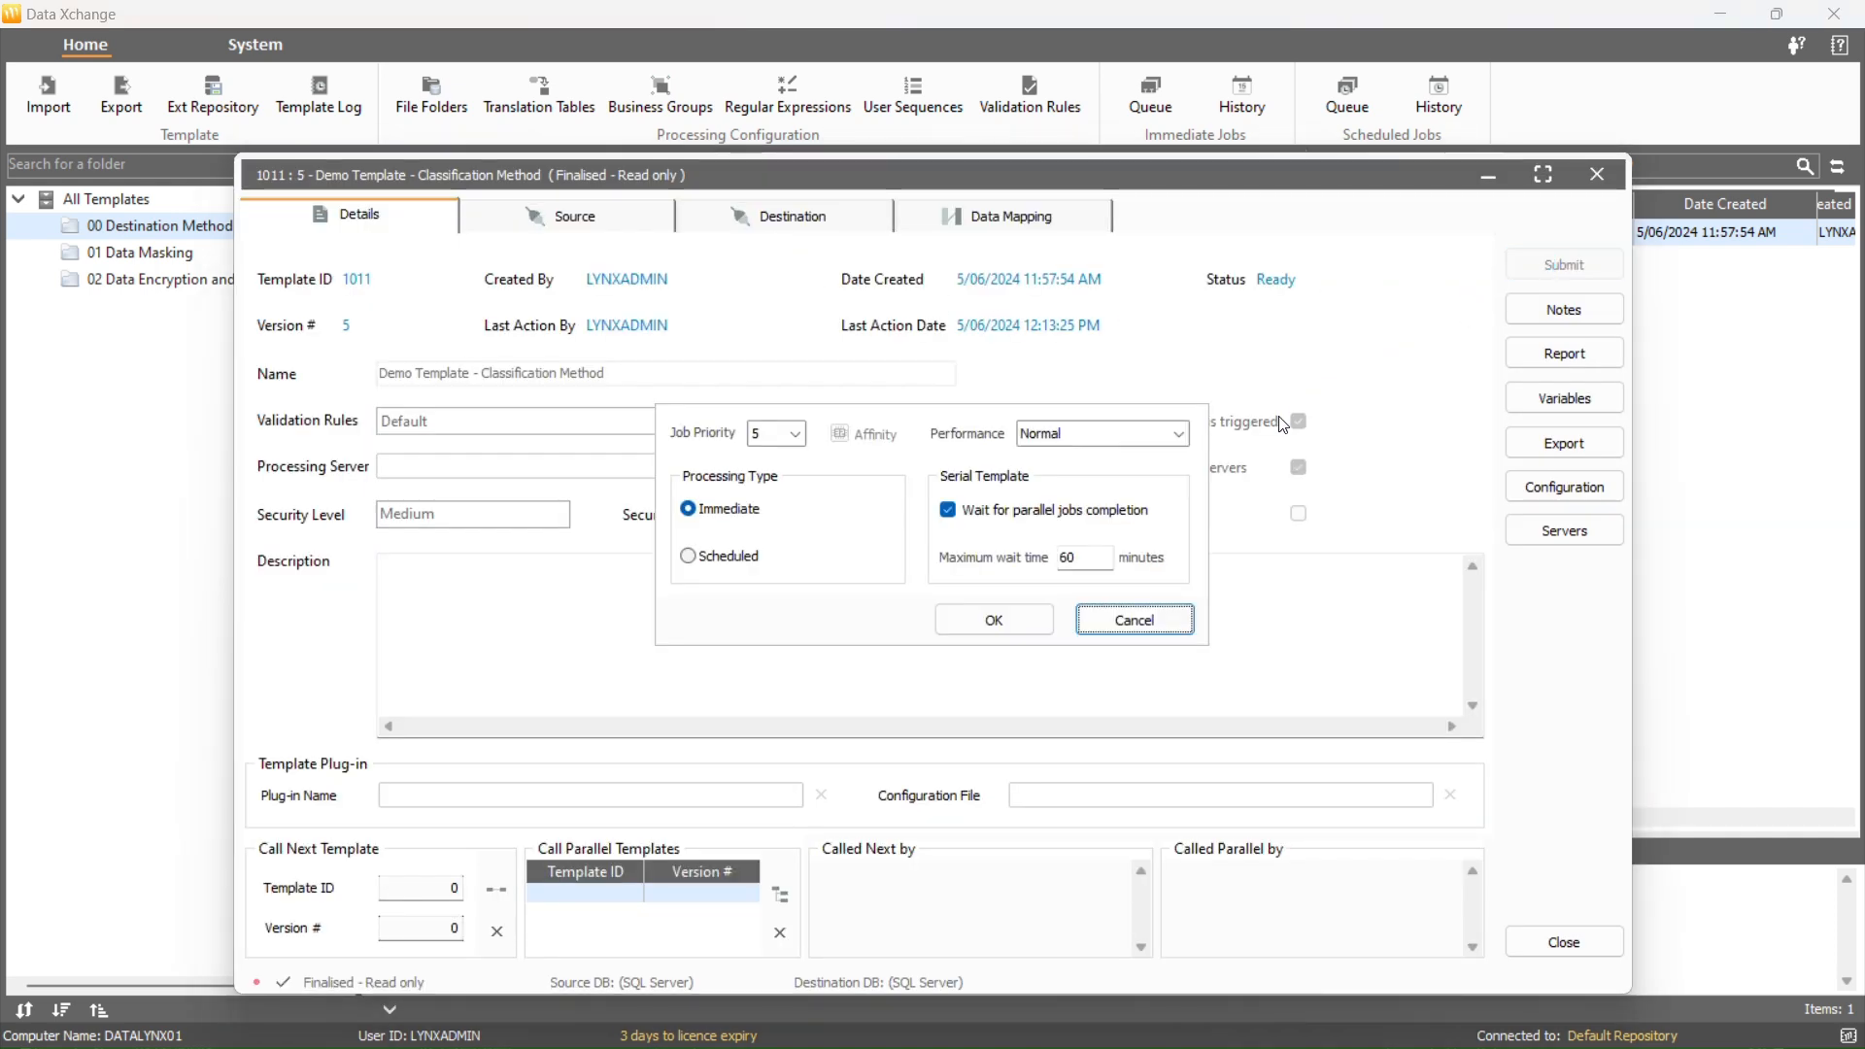
click(1029, 630)
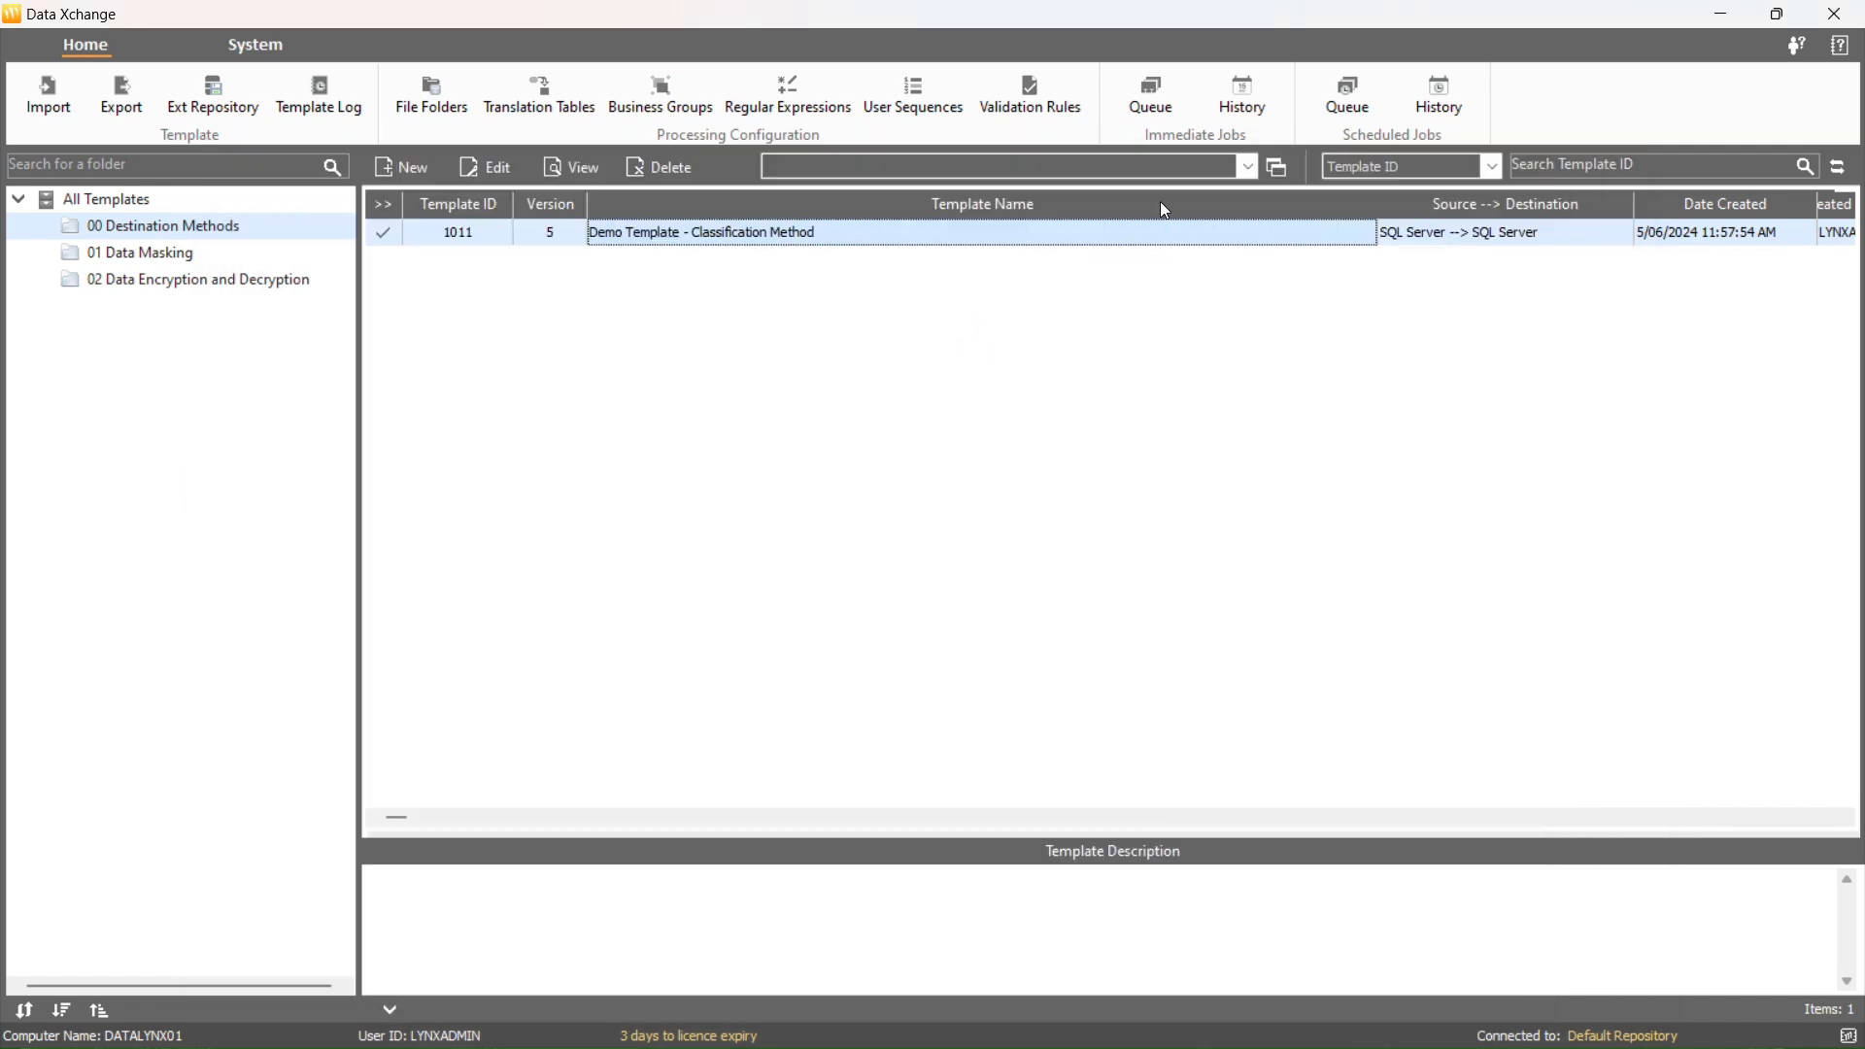
- Check the progress of the submitted job in the immediate job queue and in the job history
click(1163, 115)
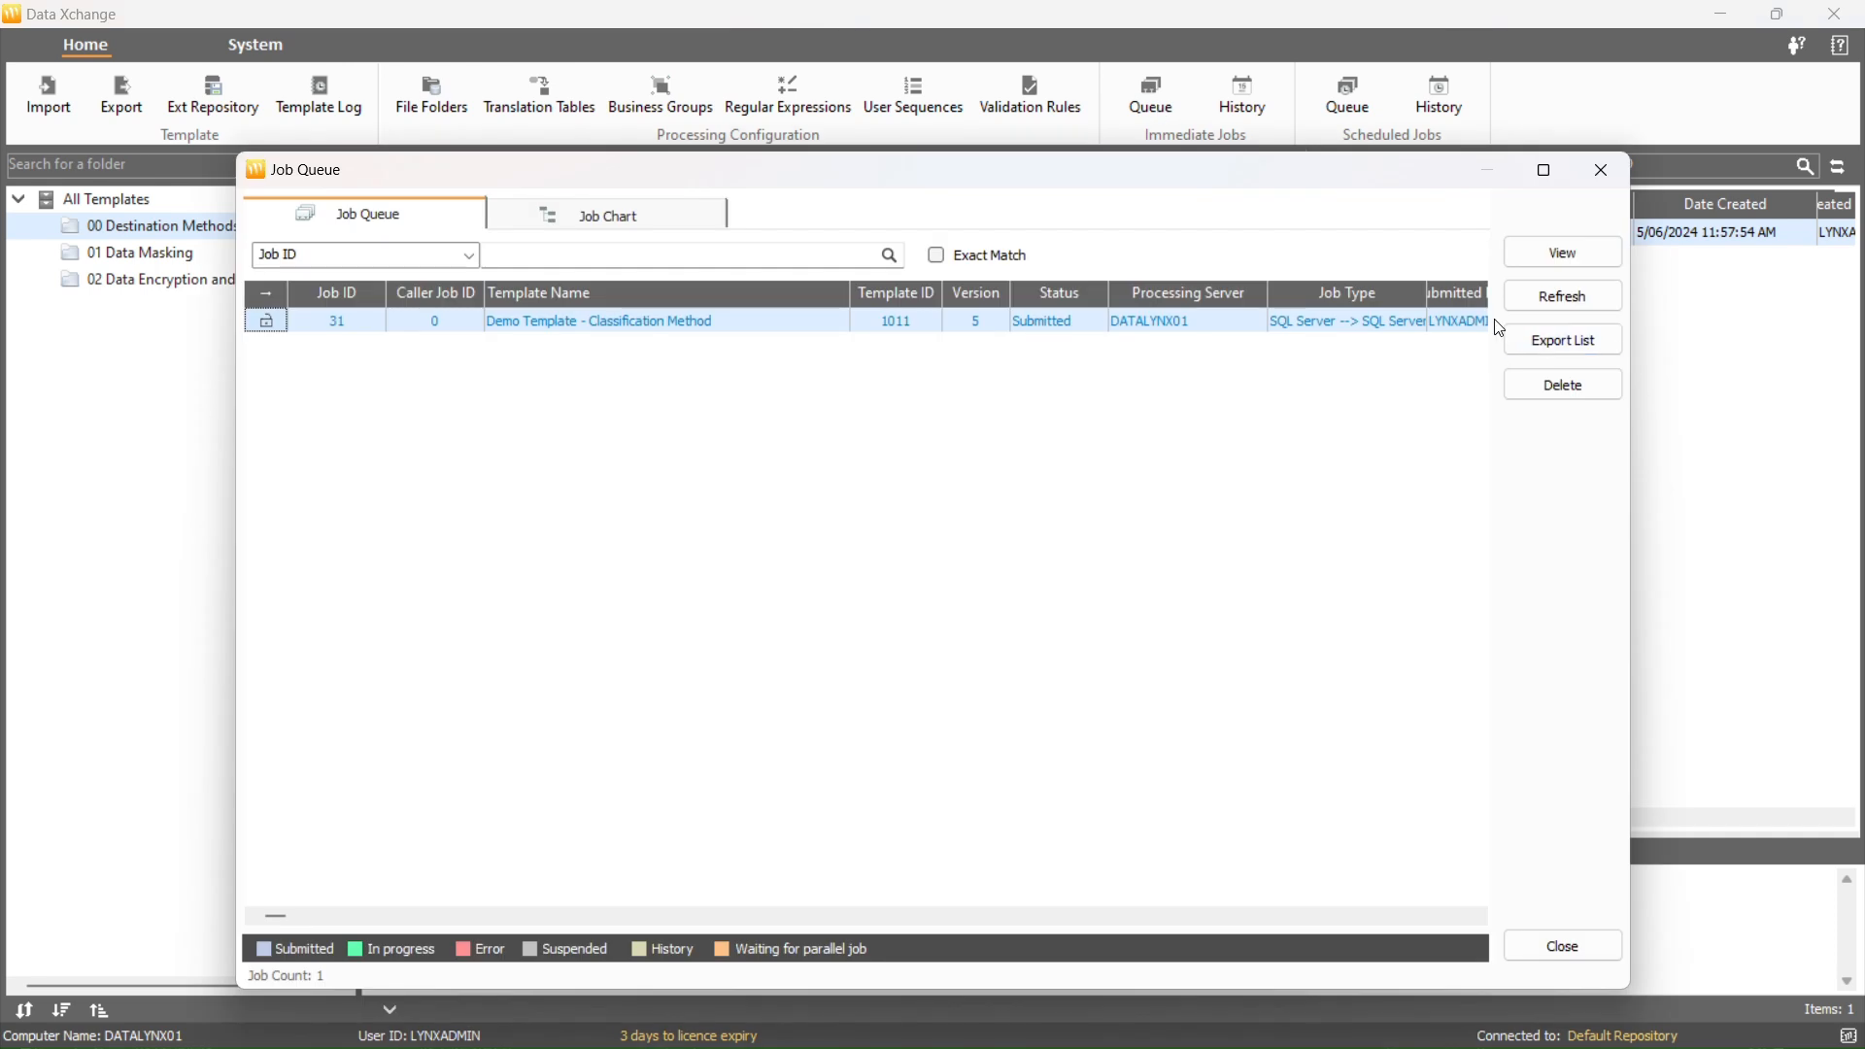
click(1544, 297)
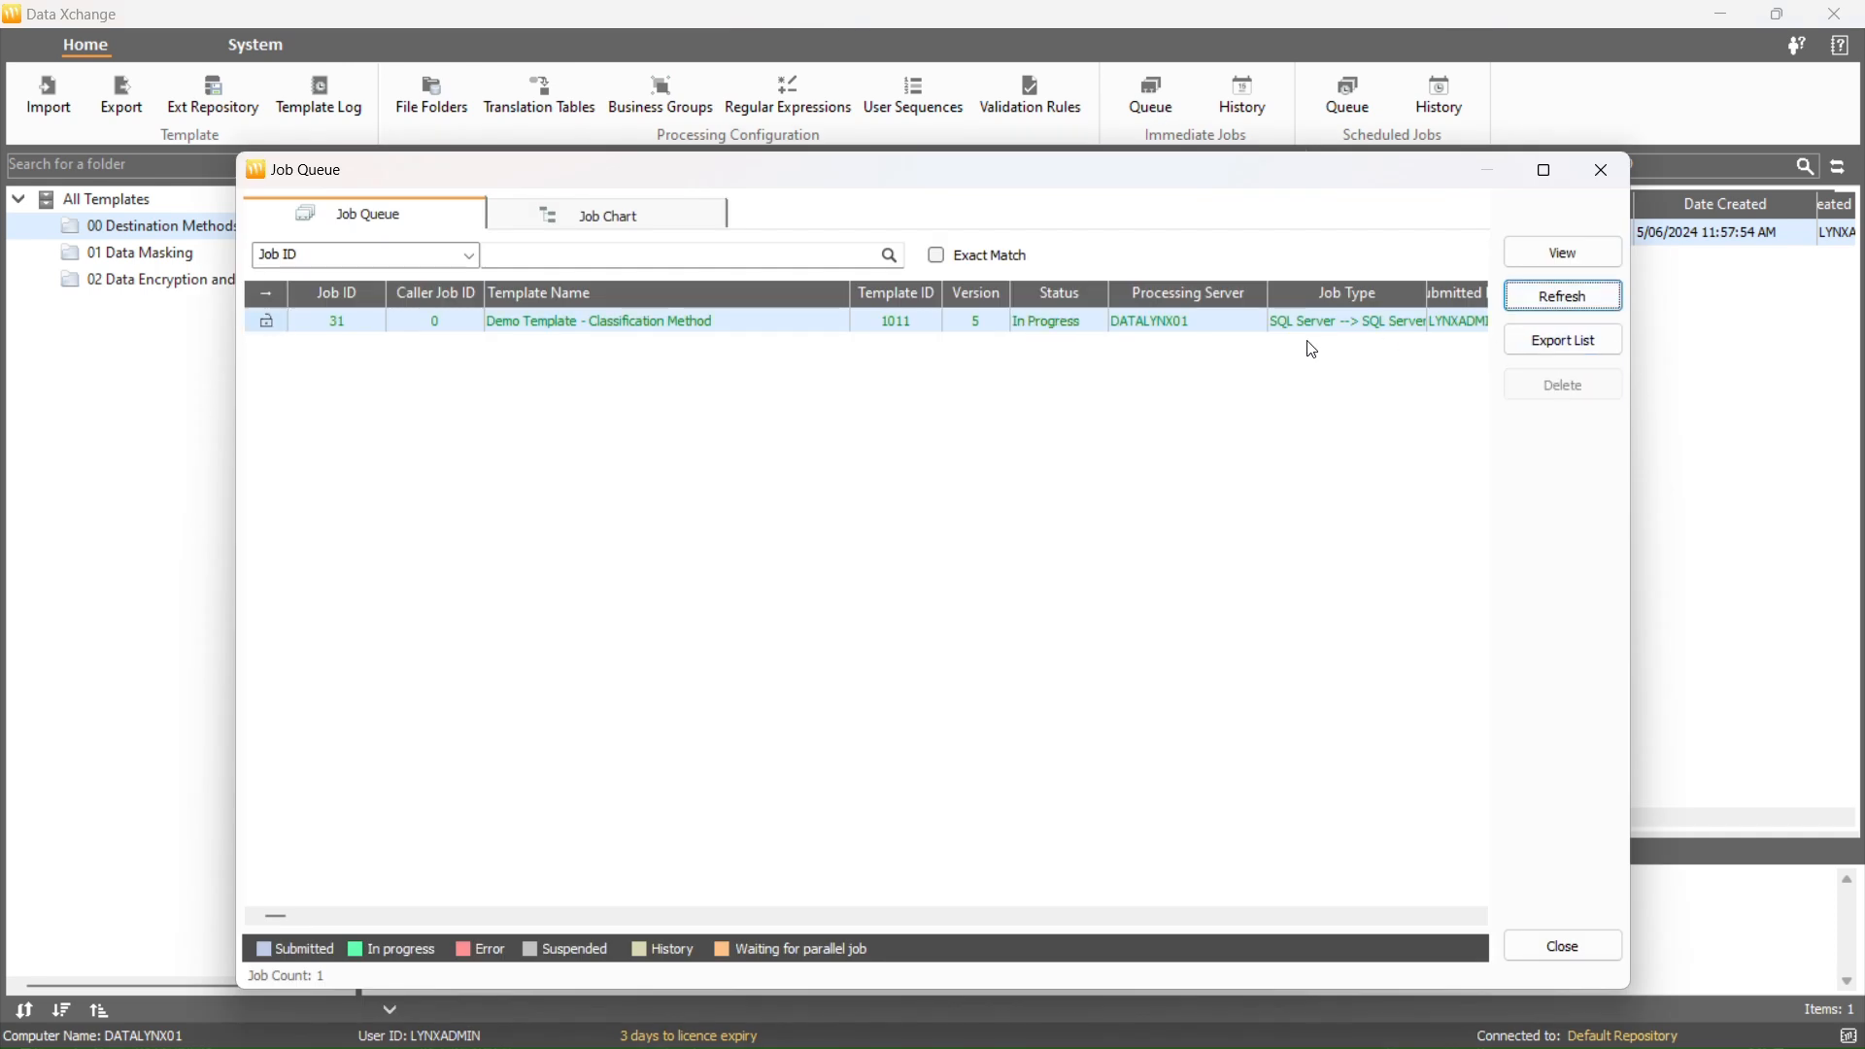
click(1558, 945)
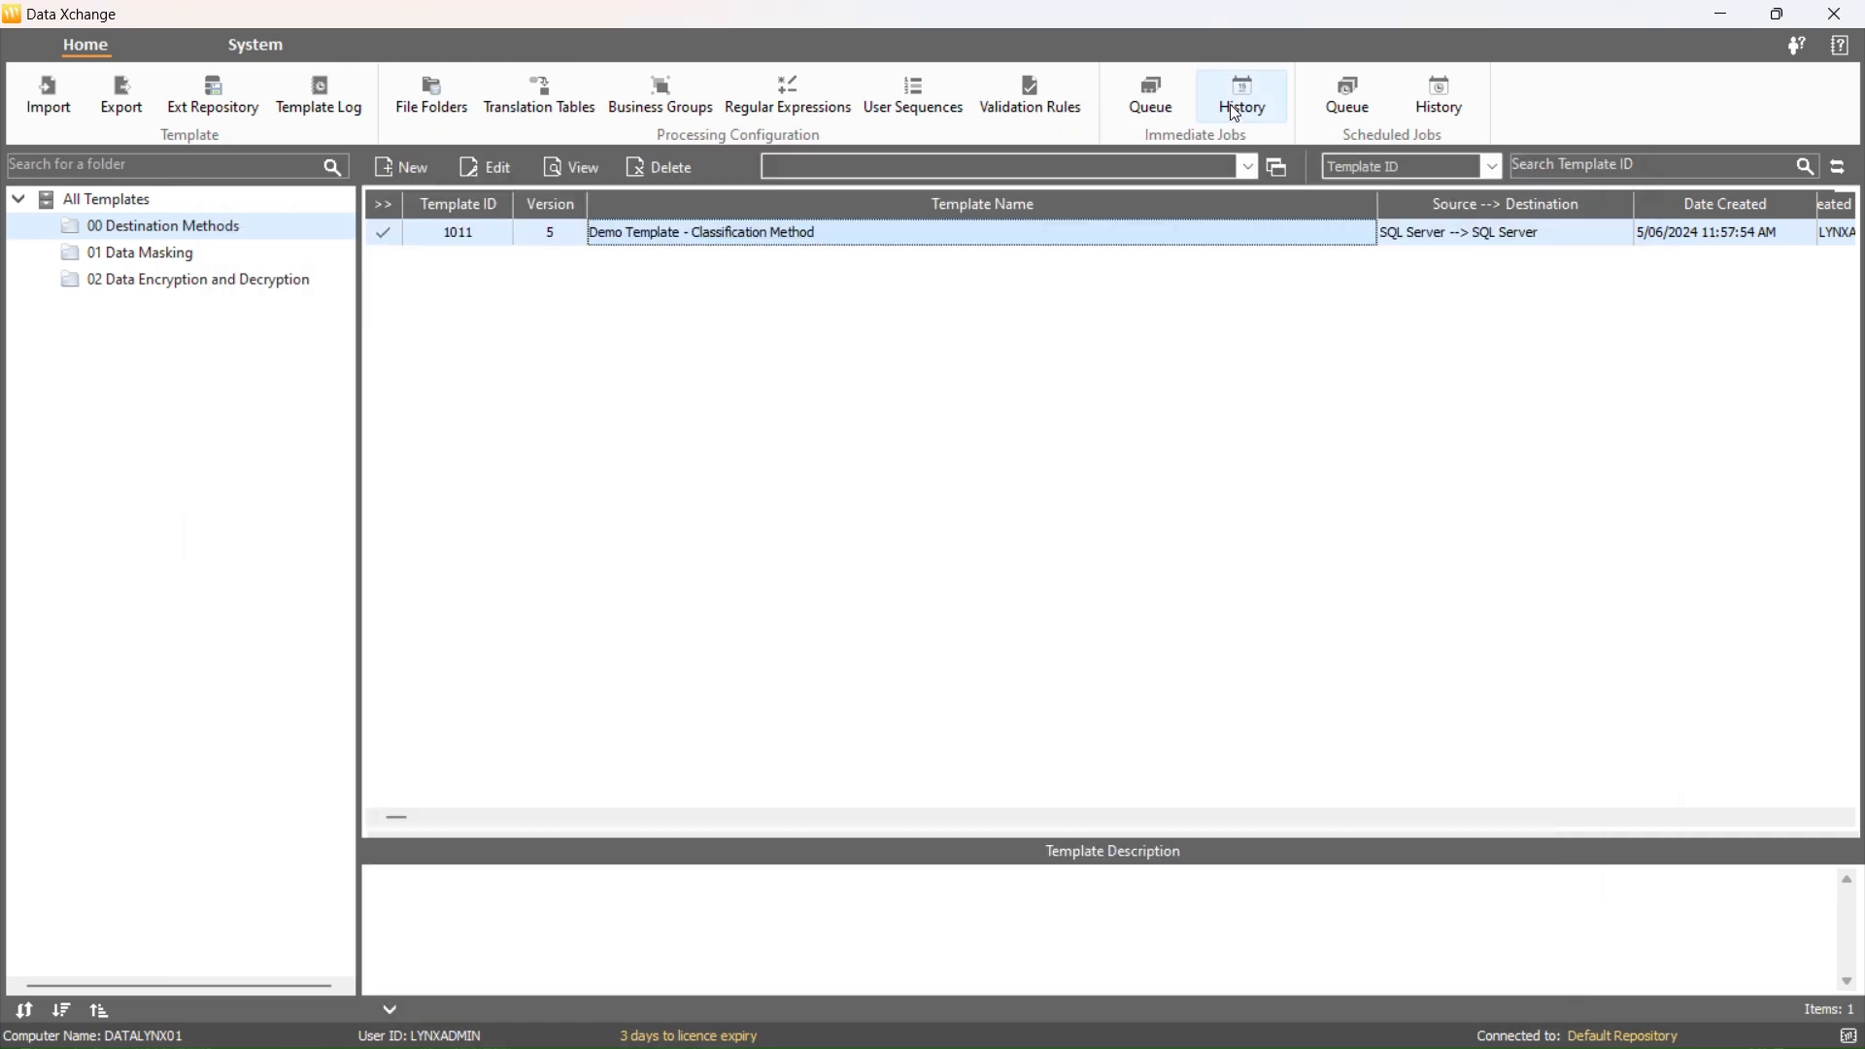
click(1241, 99)
click(1530, 946)
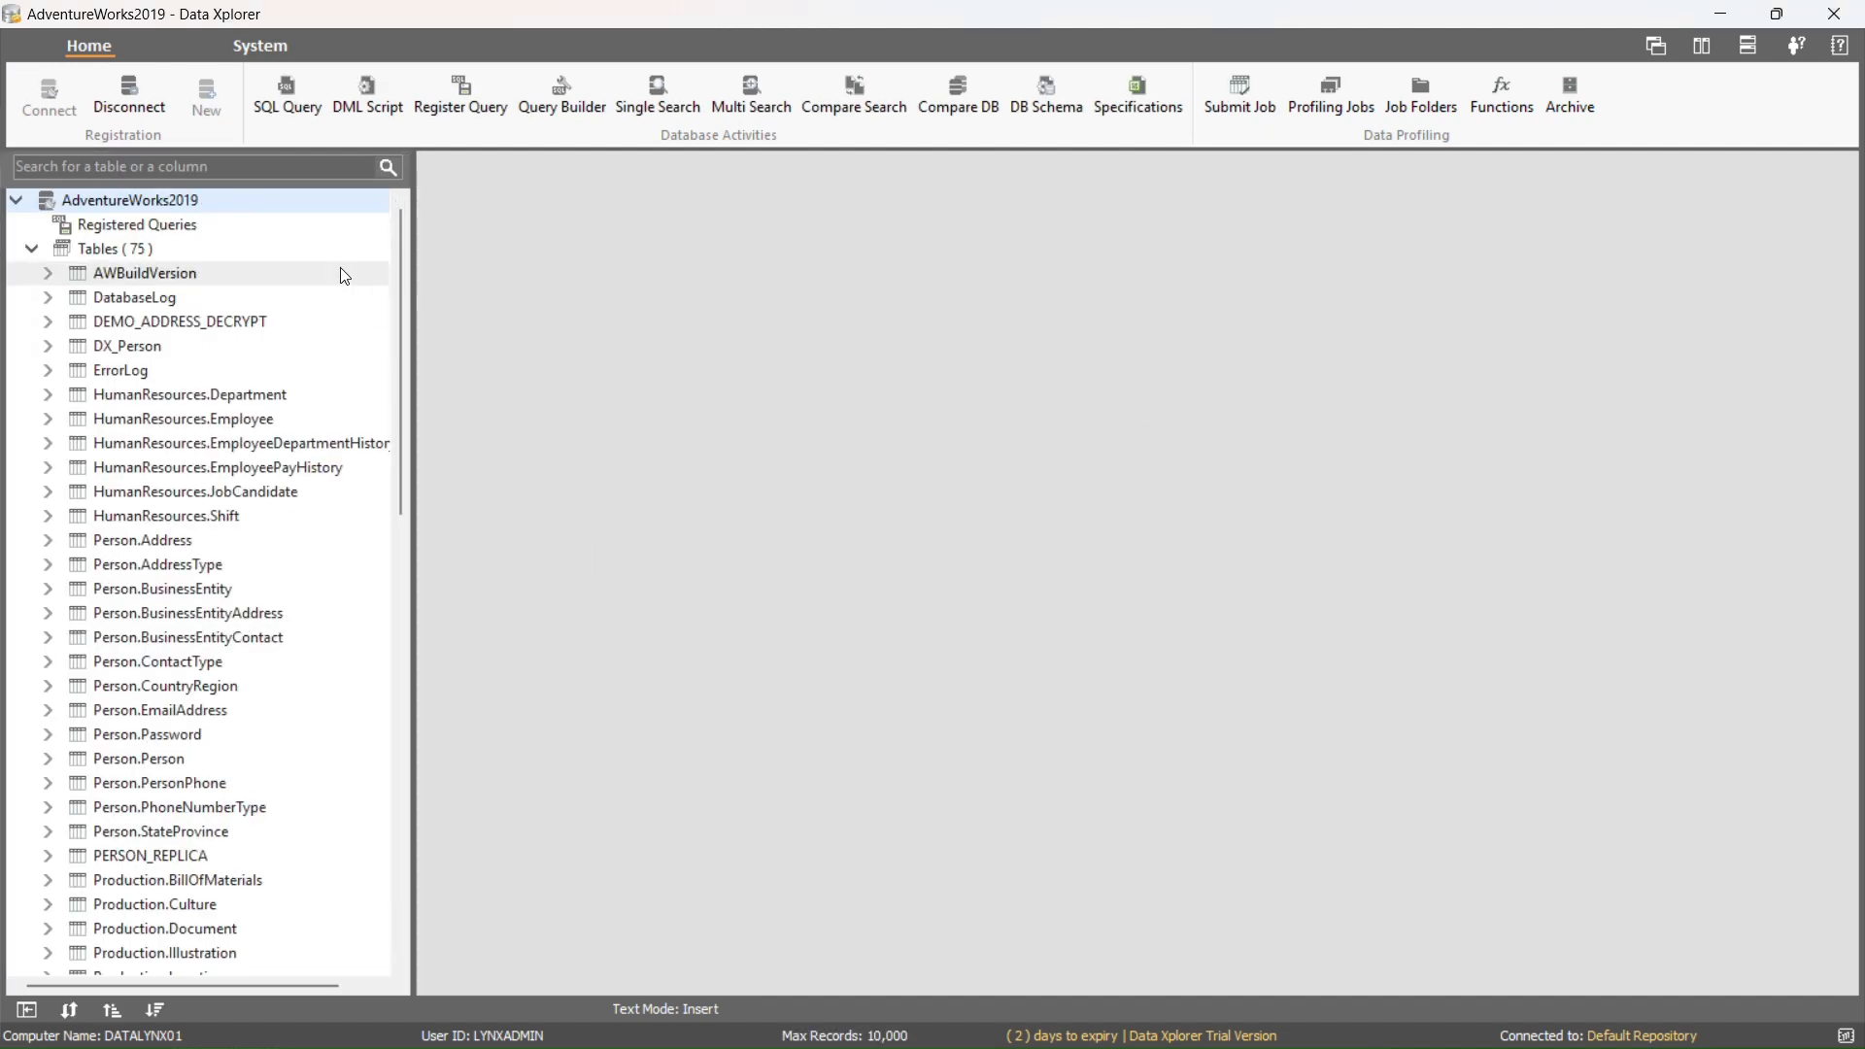
- In Data Xplorer, open the AdventureWorks2019 table Production.Product_Classification and examine its PRODUCT_COLOUR rows
scroll(293, 421, down, 2)
scroll(294, 420, down, 3)
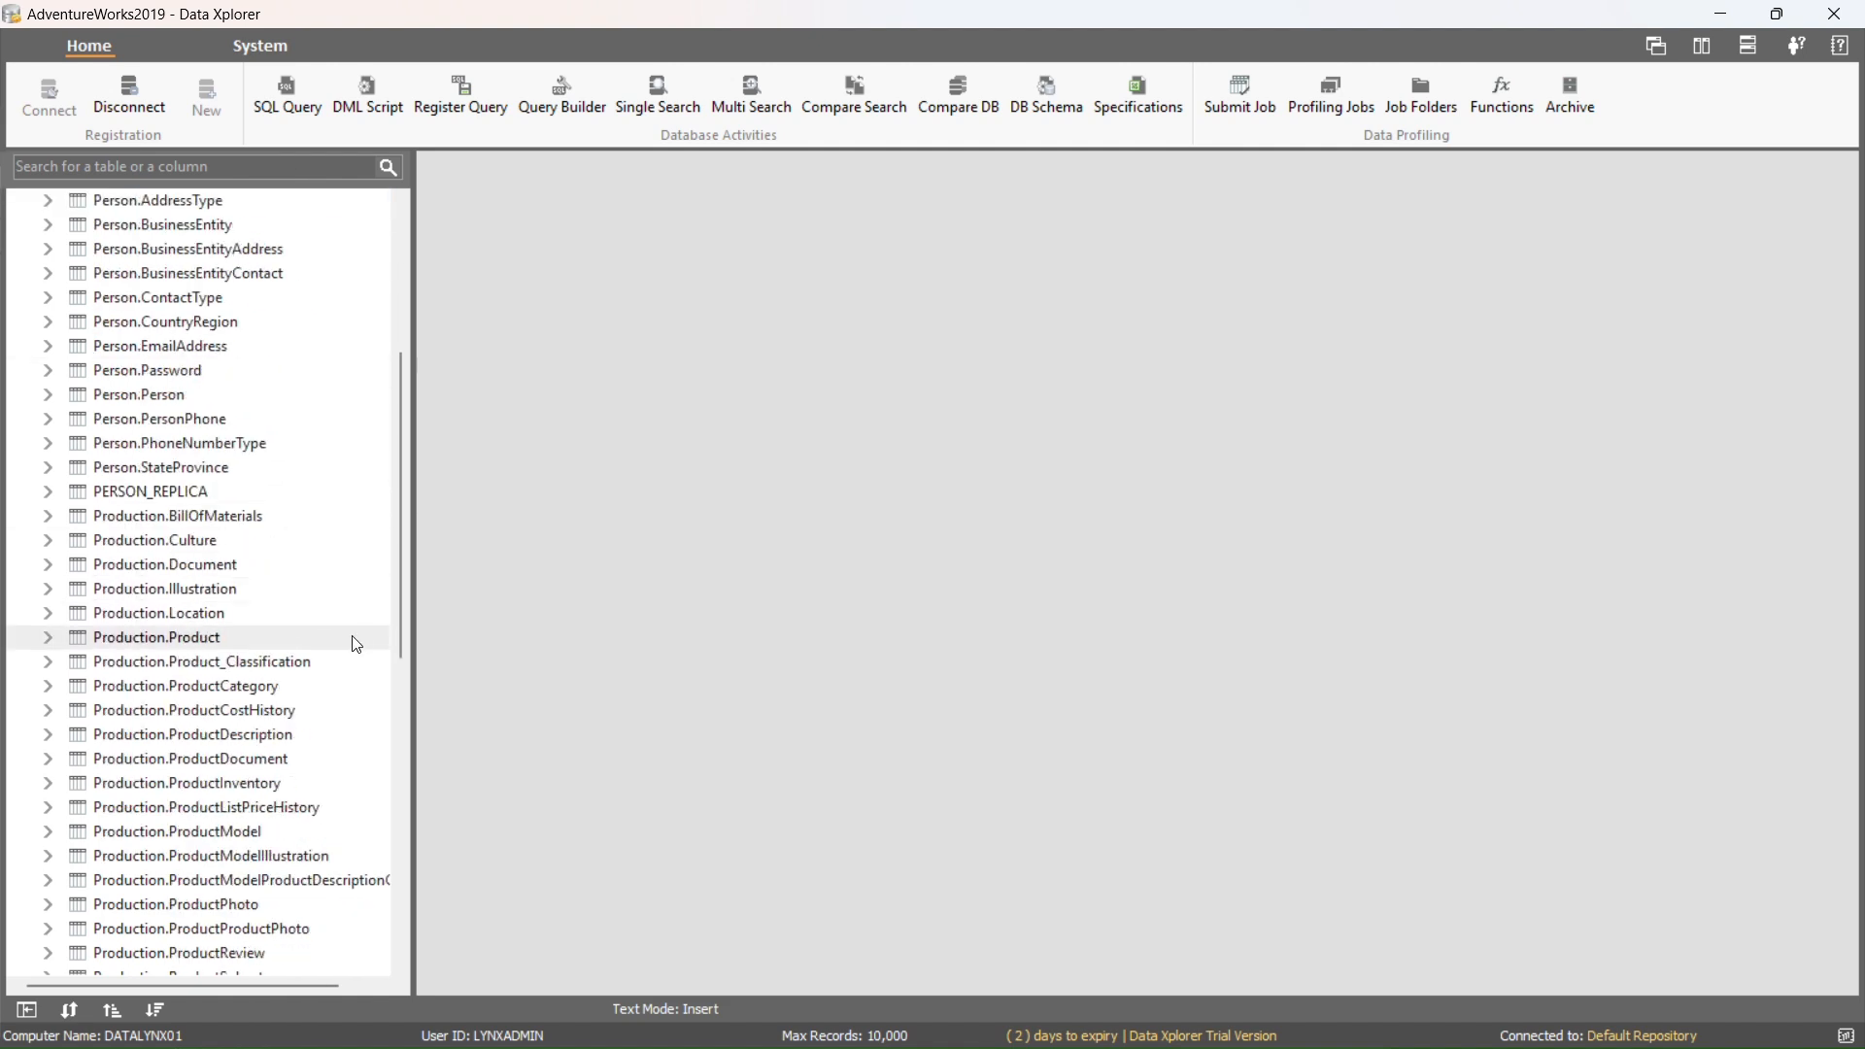
click(329, 663)
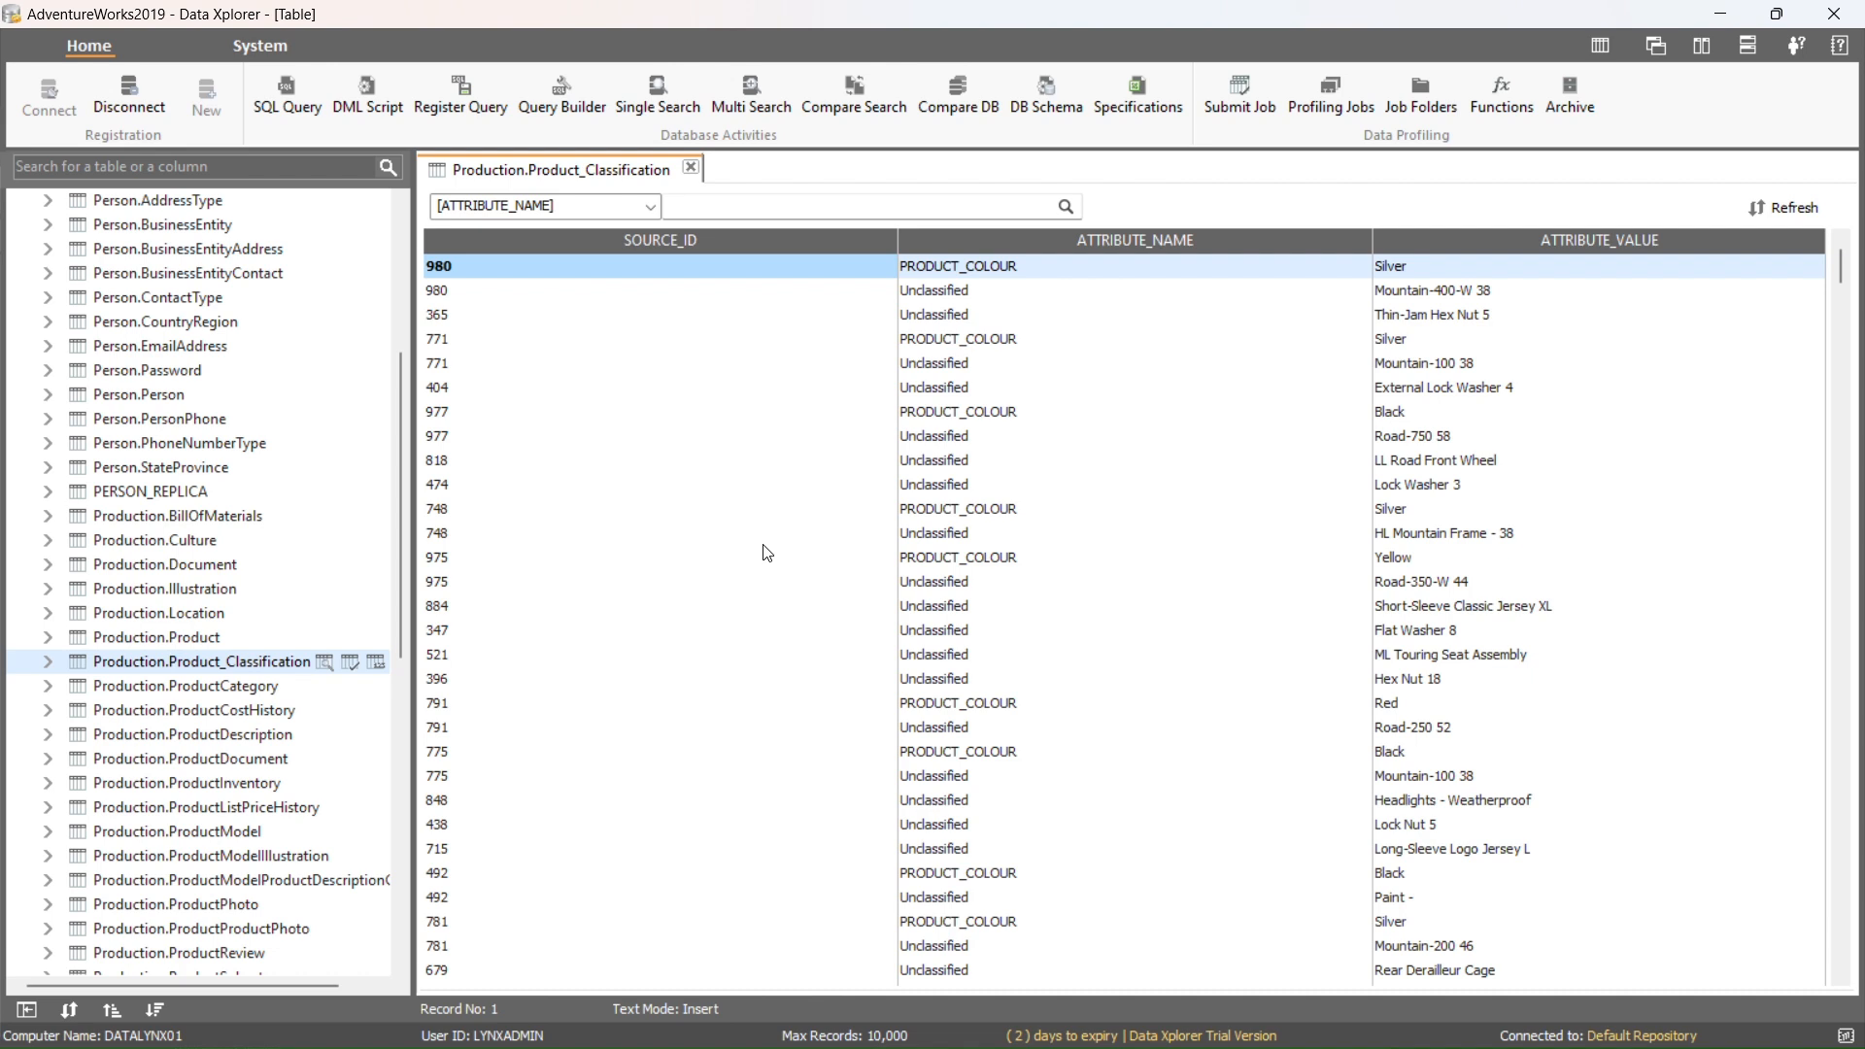
click(995, 339)
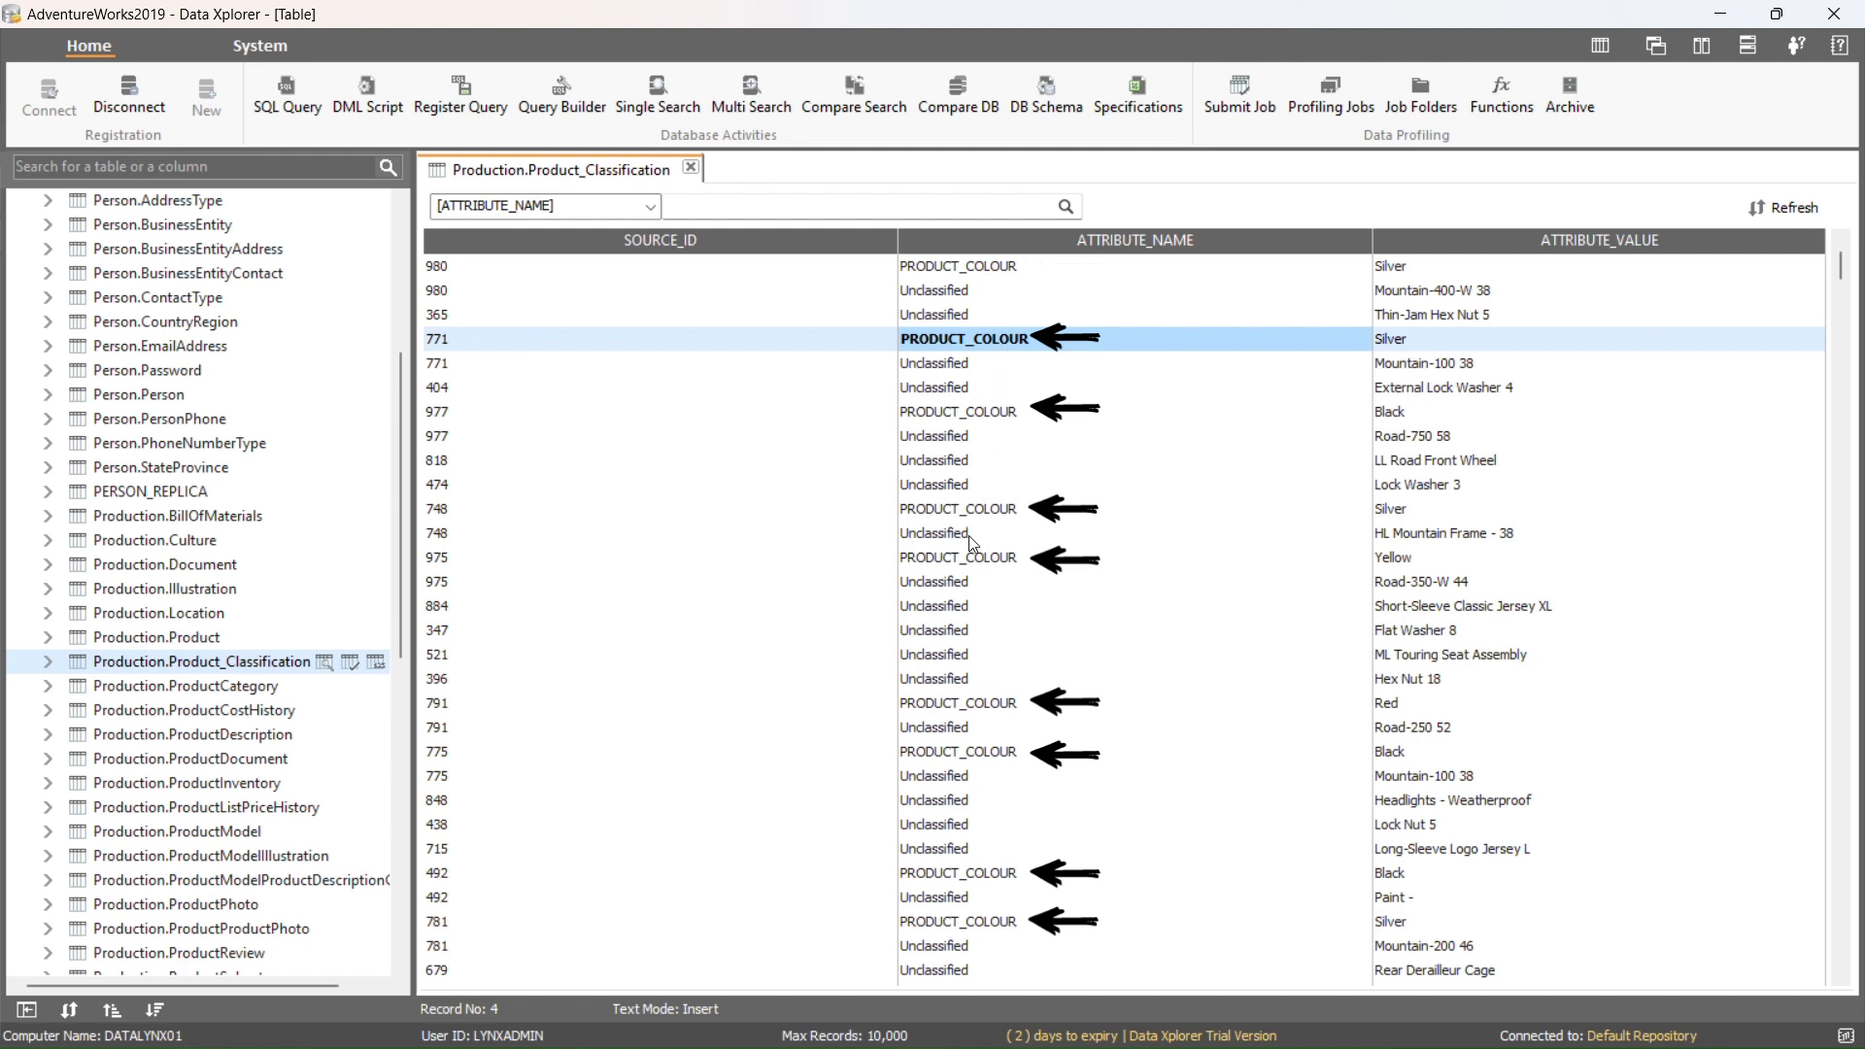